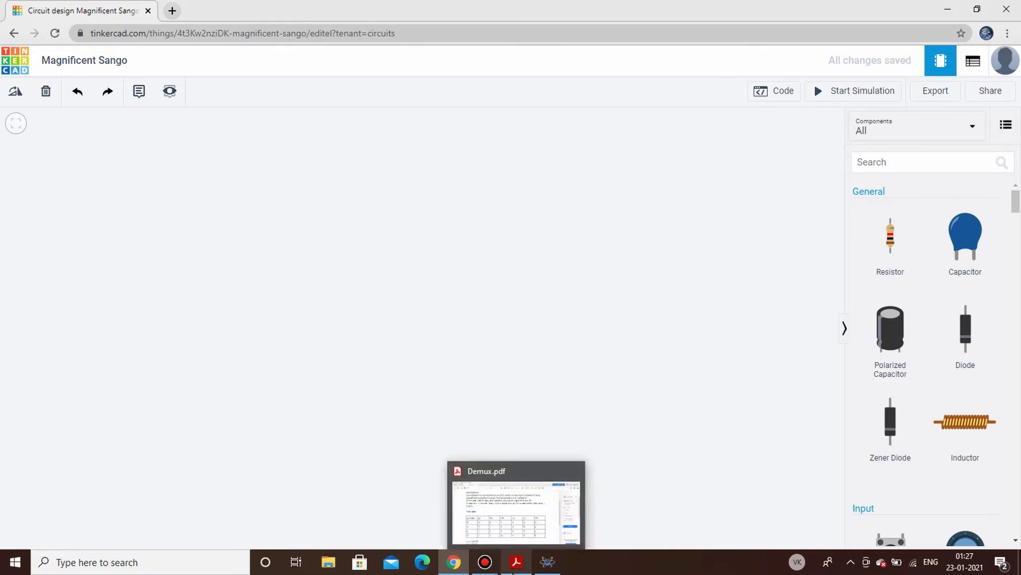
Open Demux.pdf and review the demultiplexer description, the 1:4 truth table and the output equations for Y0 to Y3
click(515, 516)
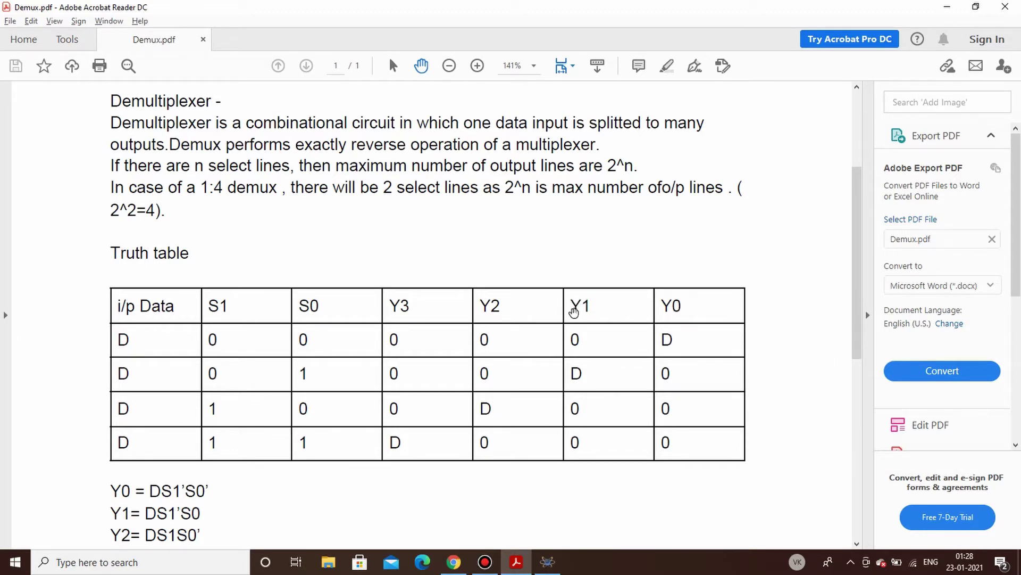
scroll(399, 313, down, 1)
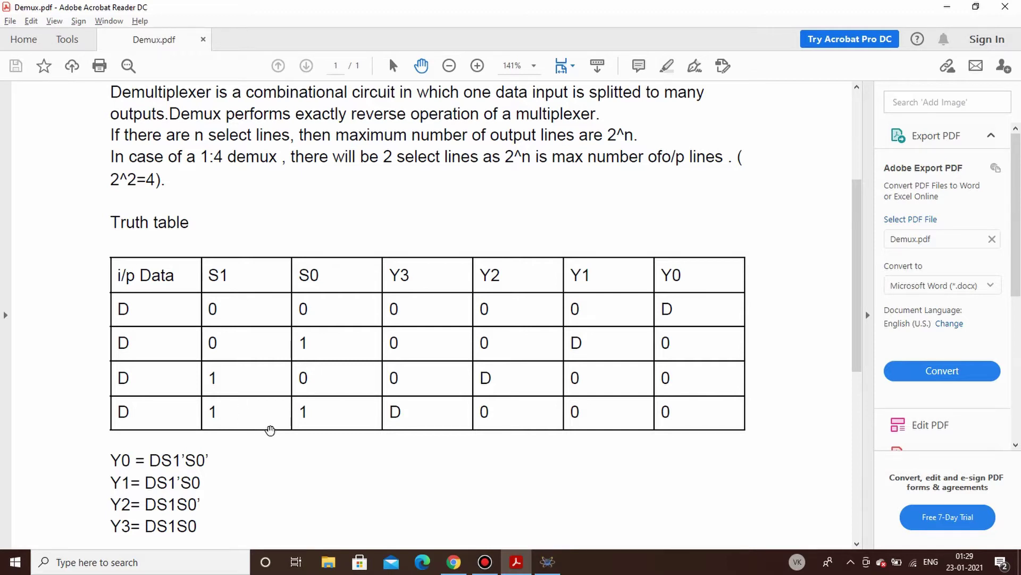
scroll(270, 430, down, 3)
scroll(270, 430, up, 2)
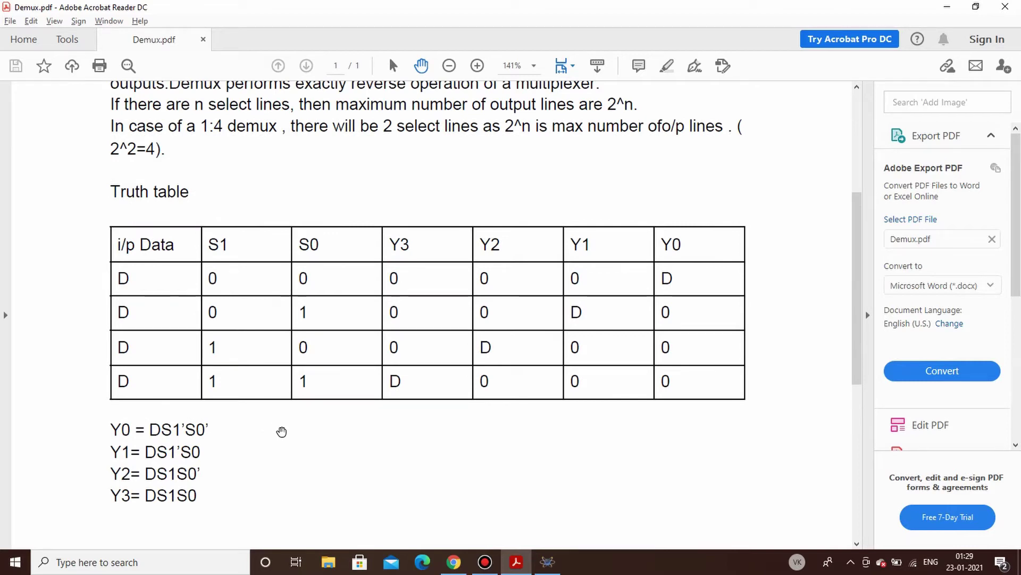
scroll(233, 335, up, 1)
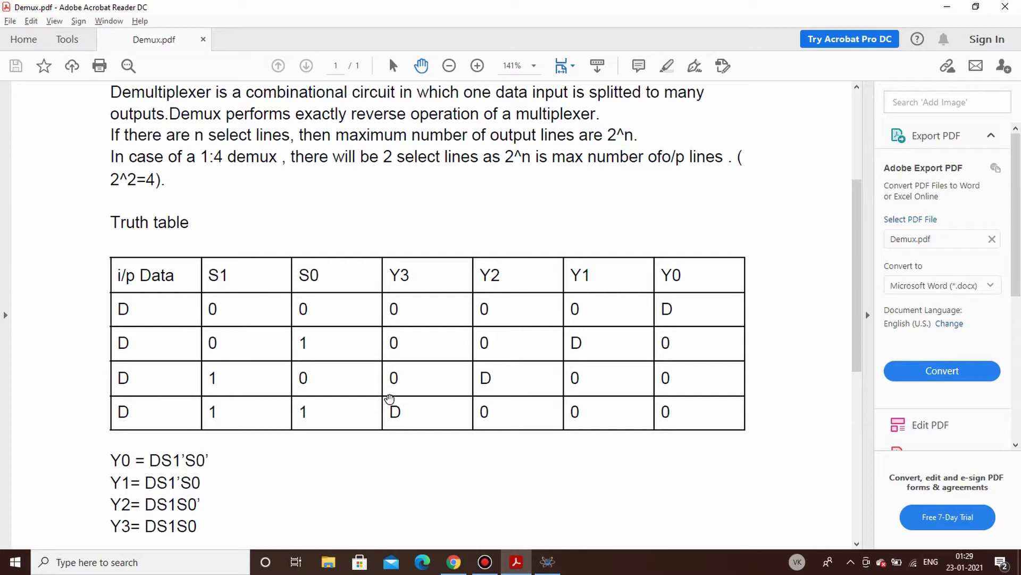
Switch to Proteus and add the 74HC11 triple 3-input AND gate to the schematic's device list
click(547, 562)
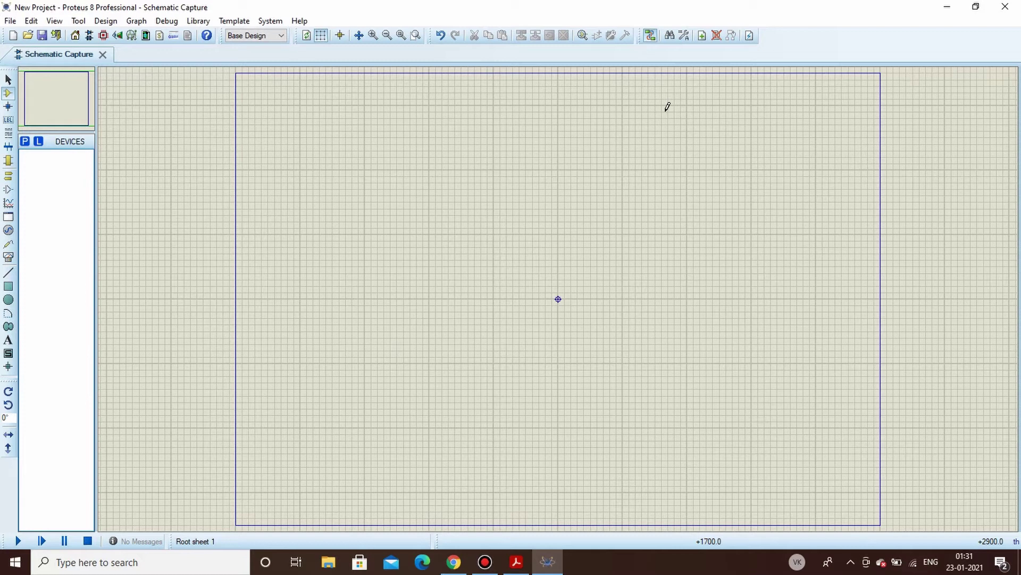
key(p)
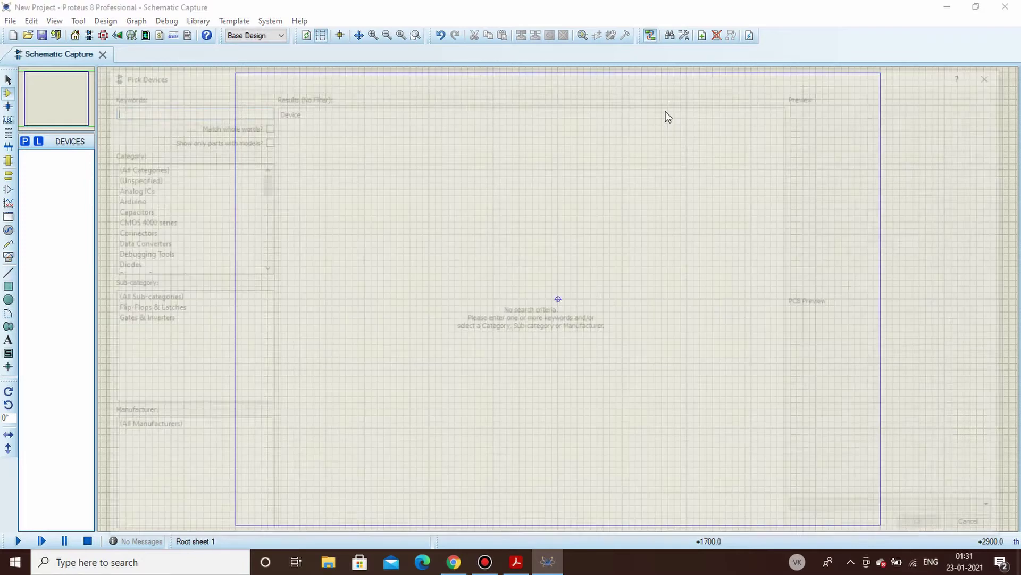
text(7411)
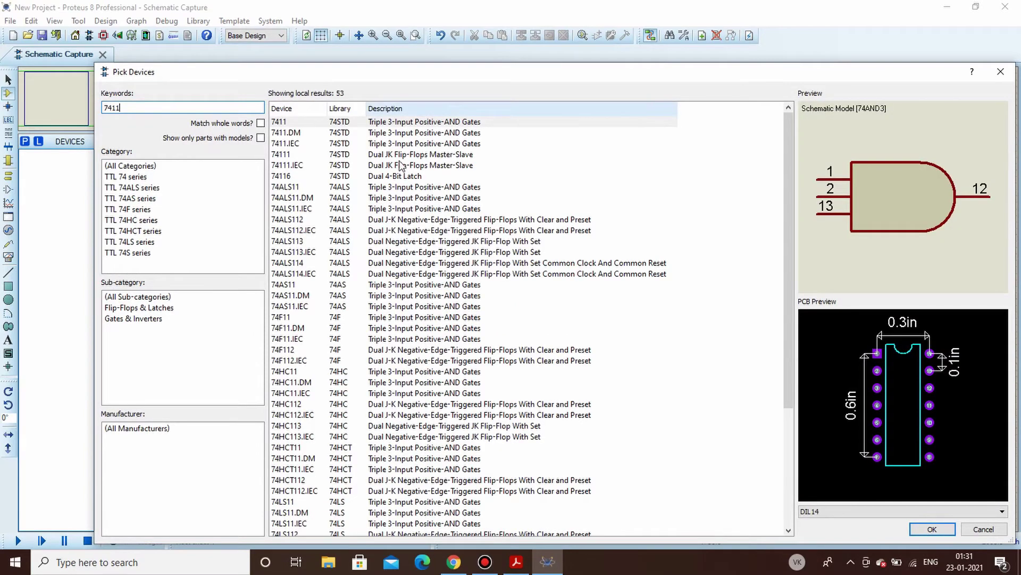
click(305, 373)
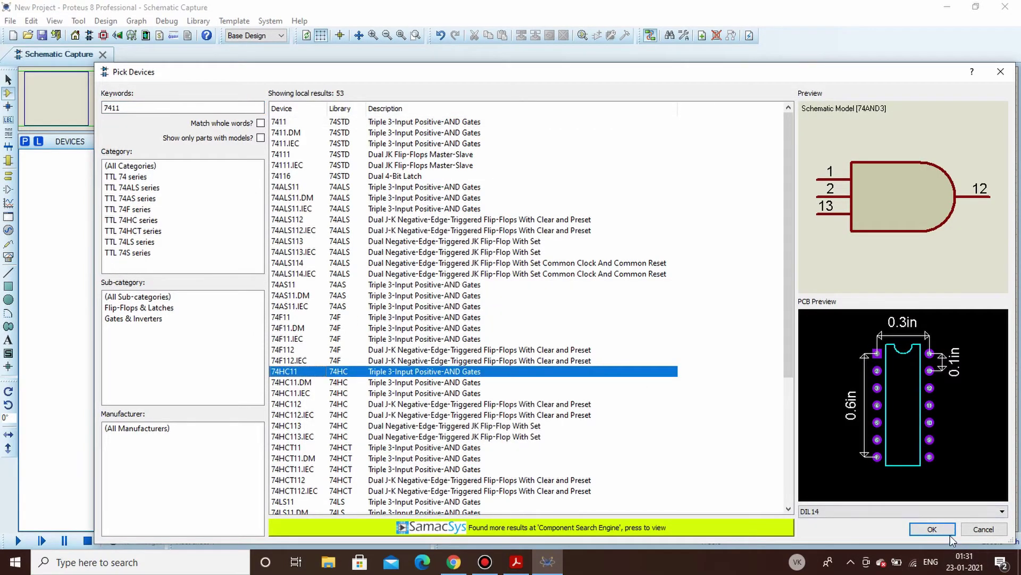
click(932, 528)
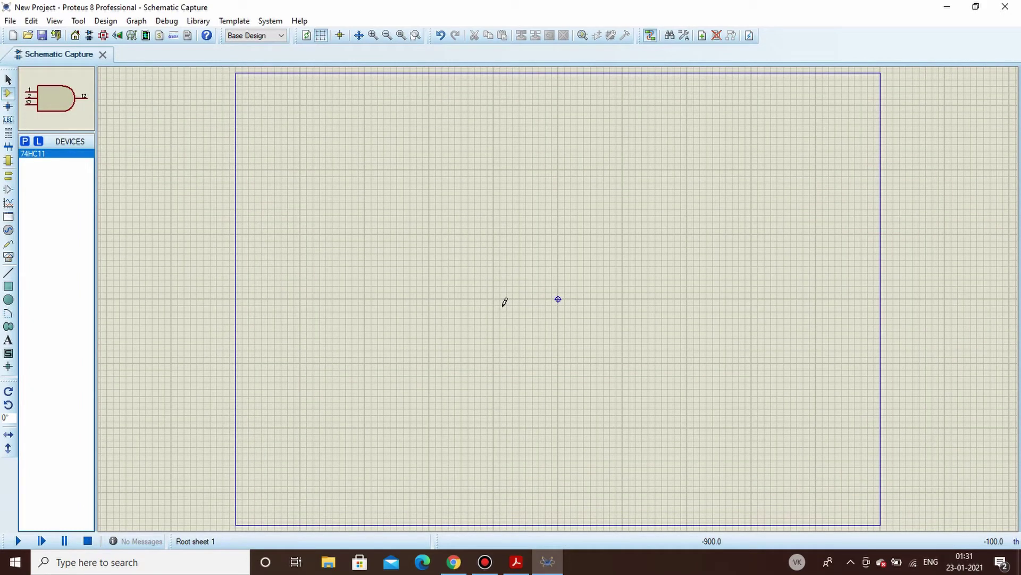
Find the 7404 hex inverter in the parts library and add the 74HC04 version to the device list
text(p)
text(7404)
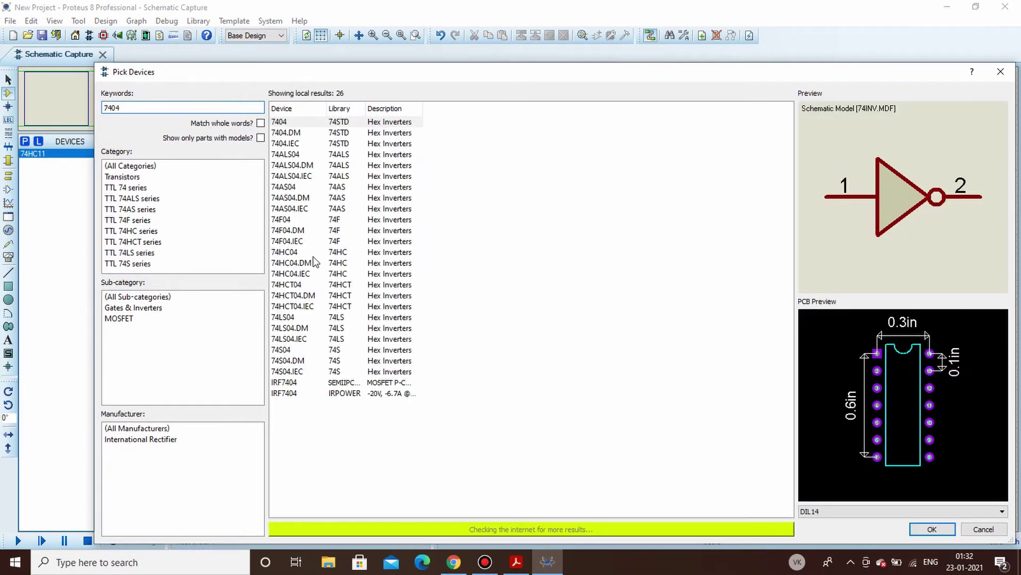
click(320, 252)
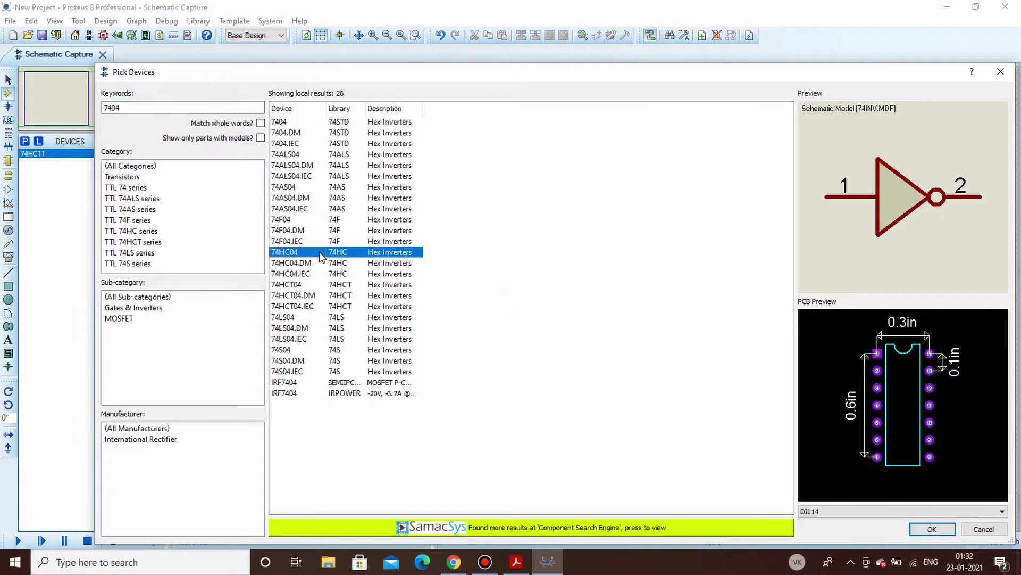
click(934, 530)
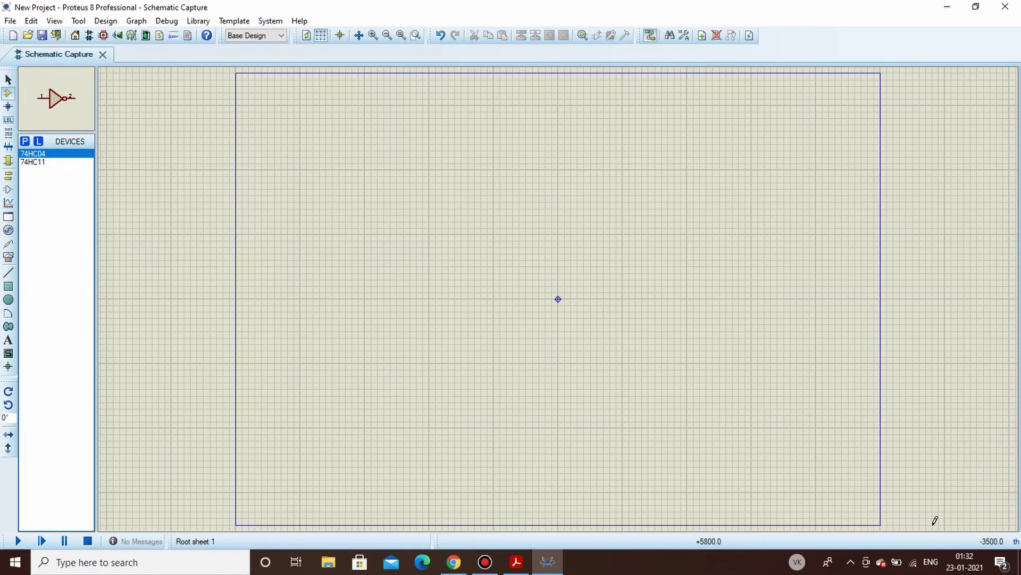
Add the LOGICTOGGLE logic state source and the animated LED-RED to the device list
text(plogic toggle)
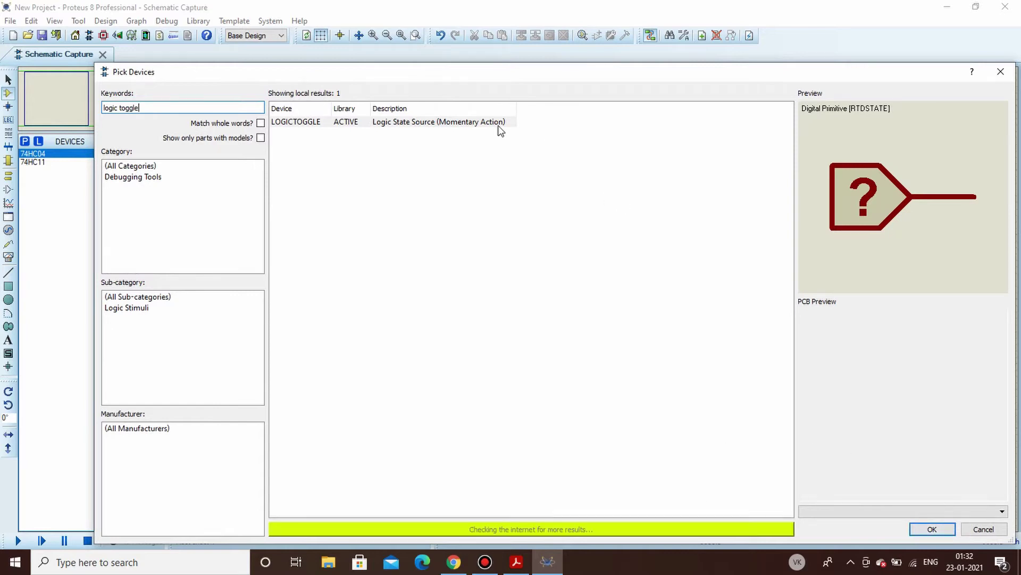
click(498, 125)
click(932, 529)
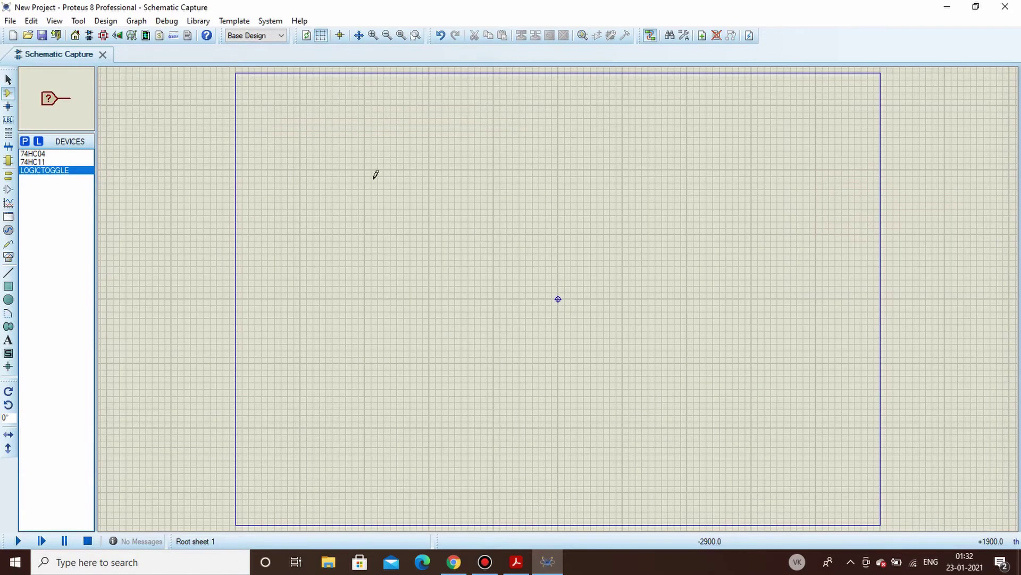
text(pled )
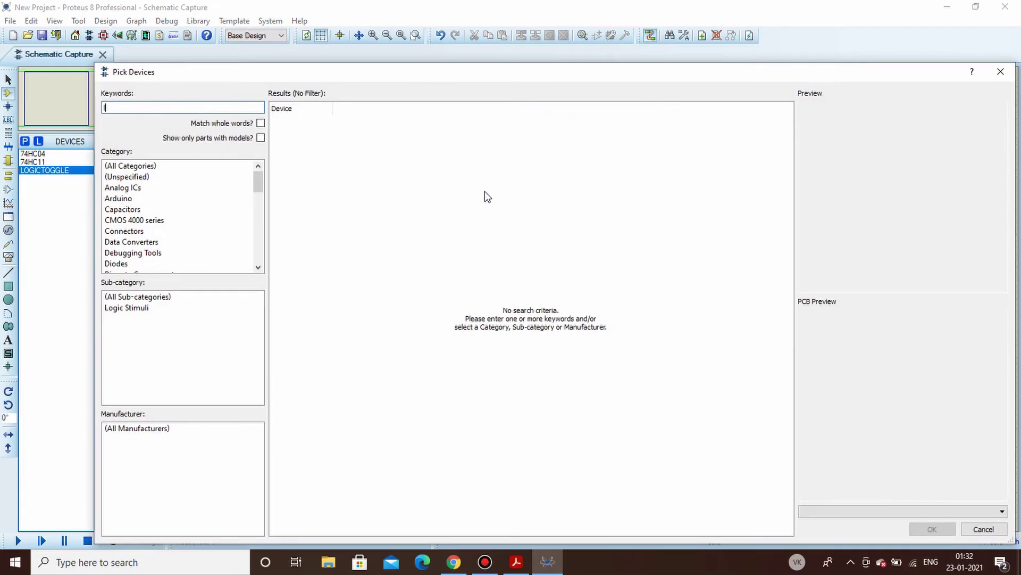
text(red)
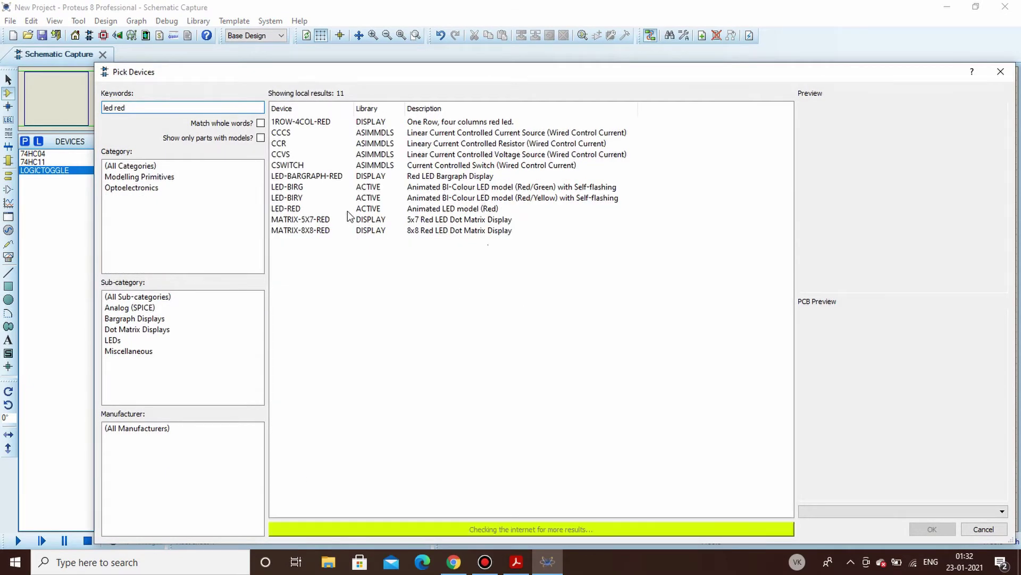
click(349, 211)
click(932, 529)
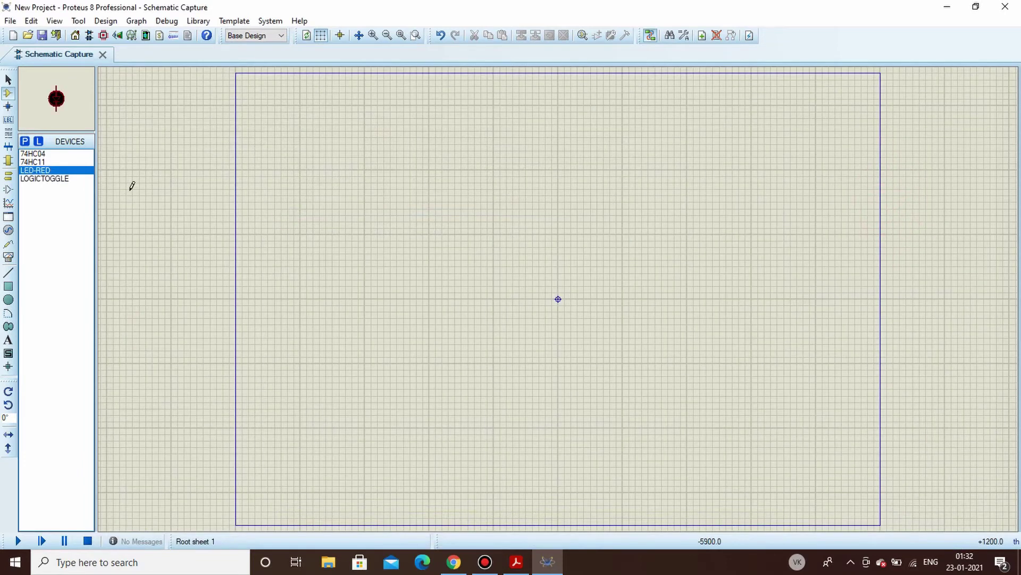
Place four 74HC11 three-input AND gates in a vertical column just right of the sheet's origin
click(39, 163)
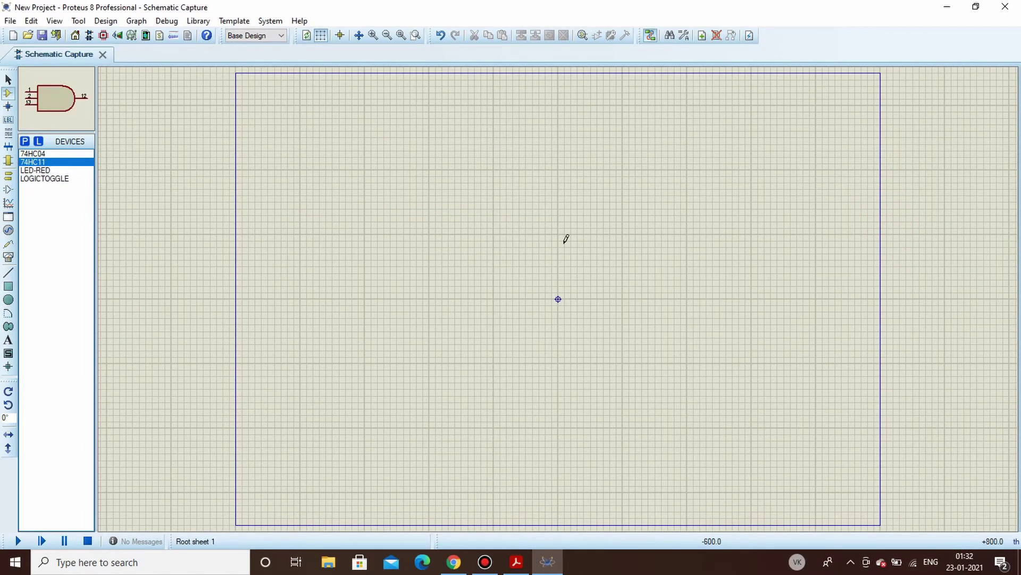
click(581, 219)
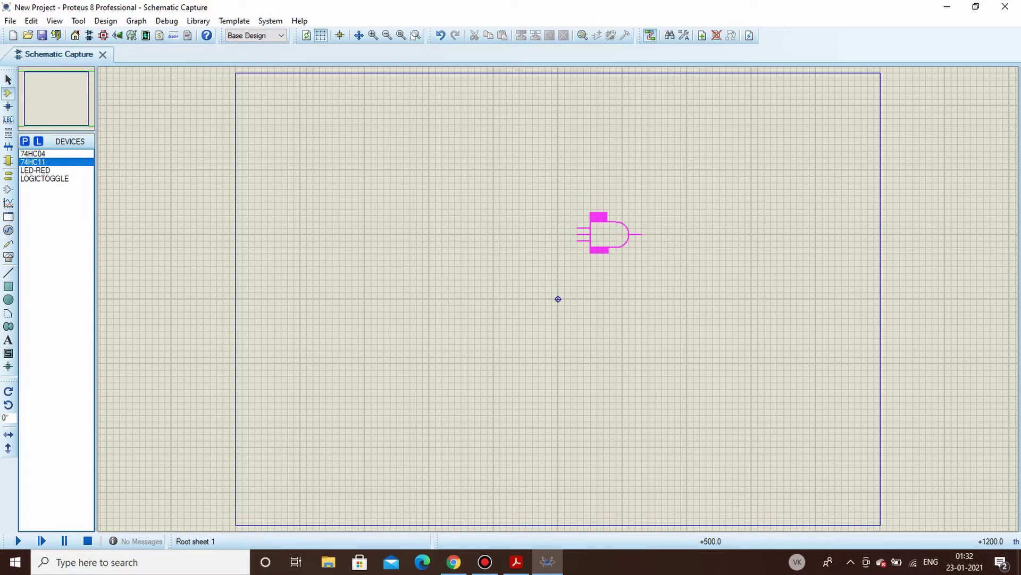
click(591, 213)
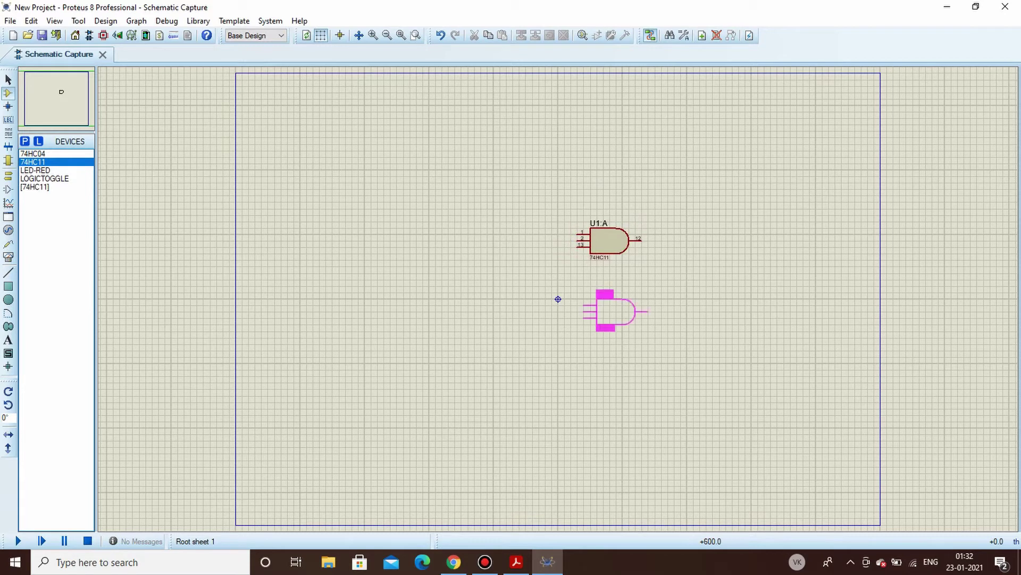
scroll(556, 299, up, 1)
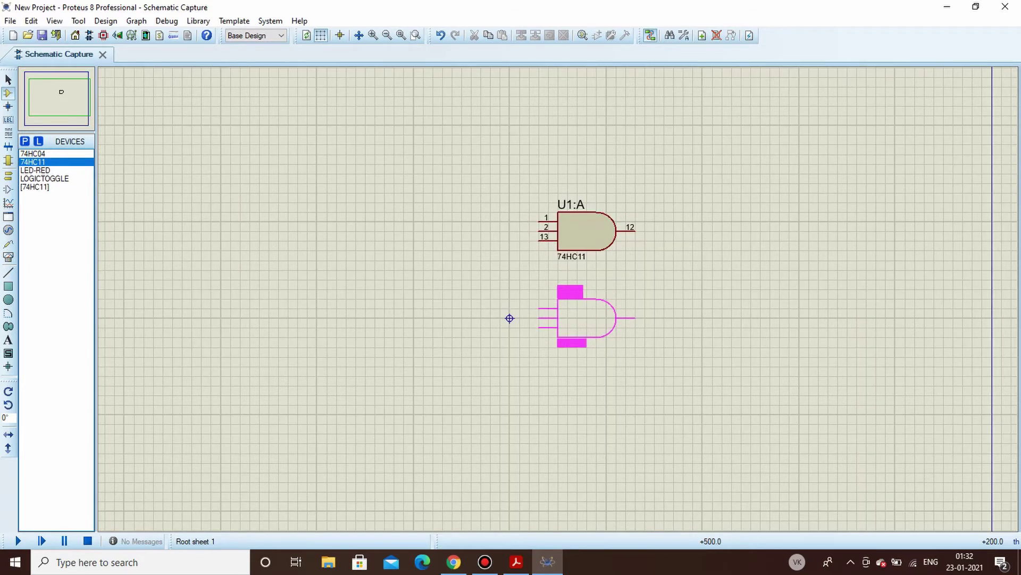
click(510, 318)
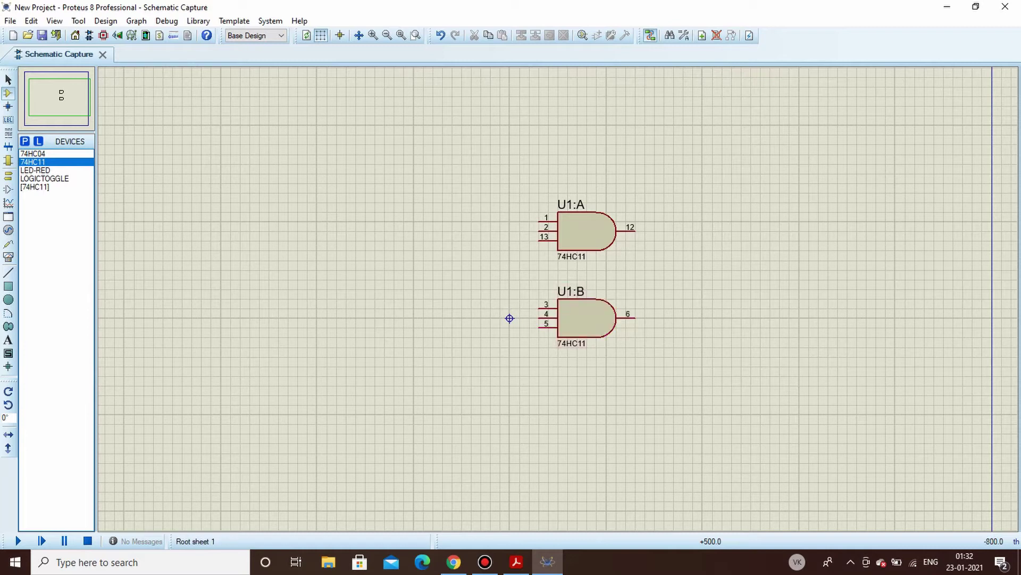
click(587, 404)
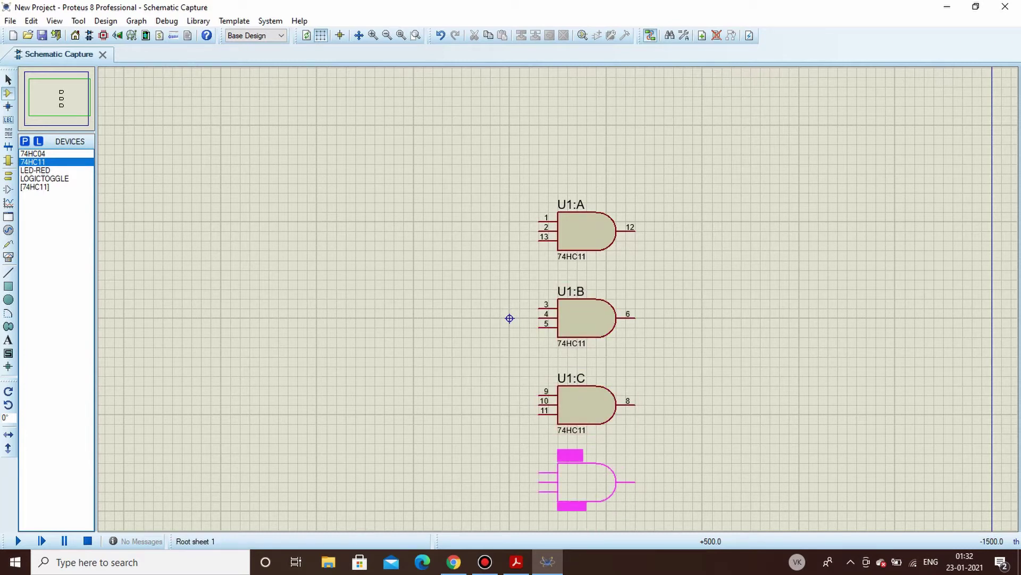
click(587, 482)
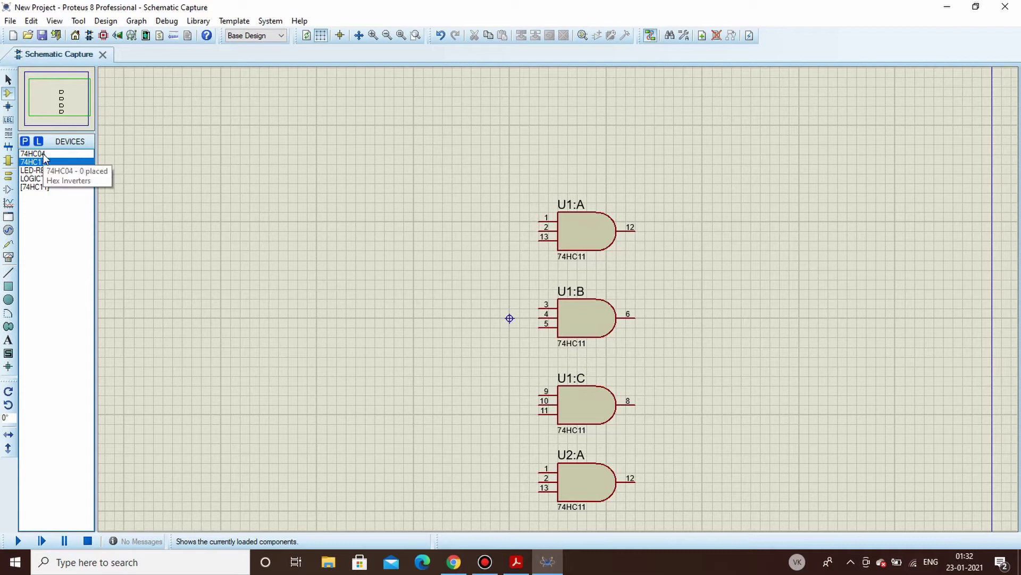
Place a LOGICTOGGLE source well to the left of the AND gates, level with the topmost gate
click(47, 180)
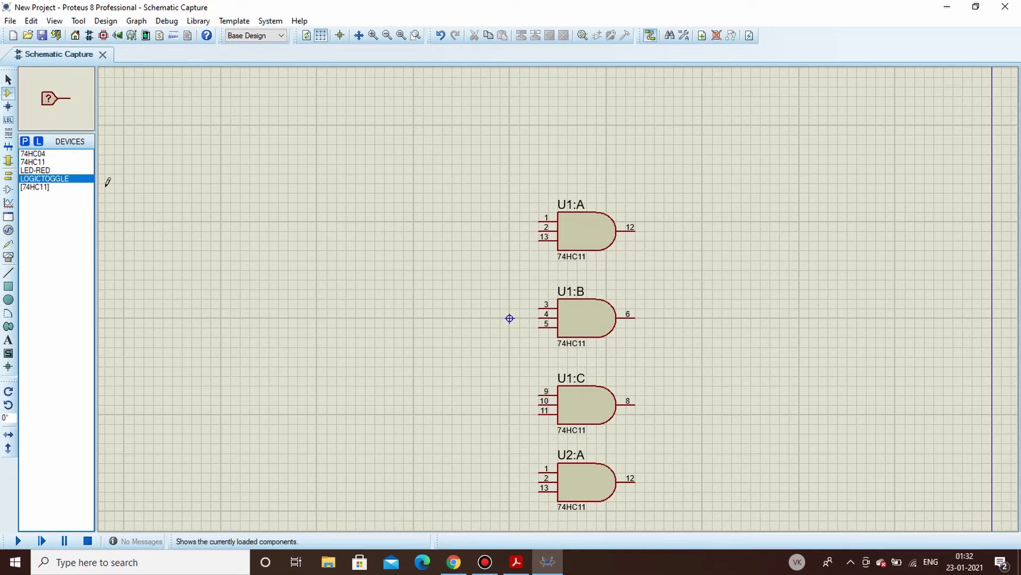
click(219, 215)
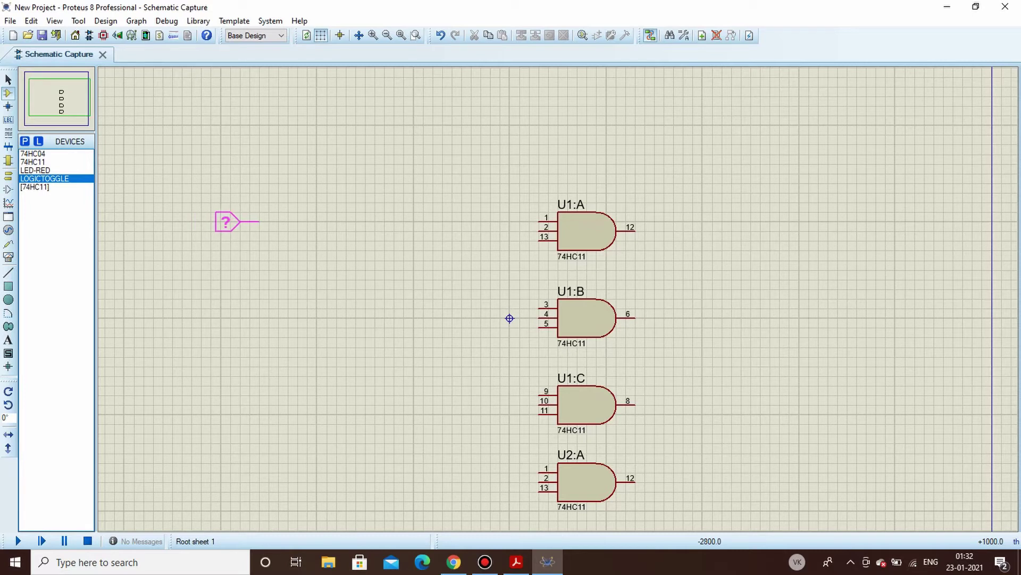
click(218, 221)
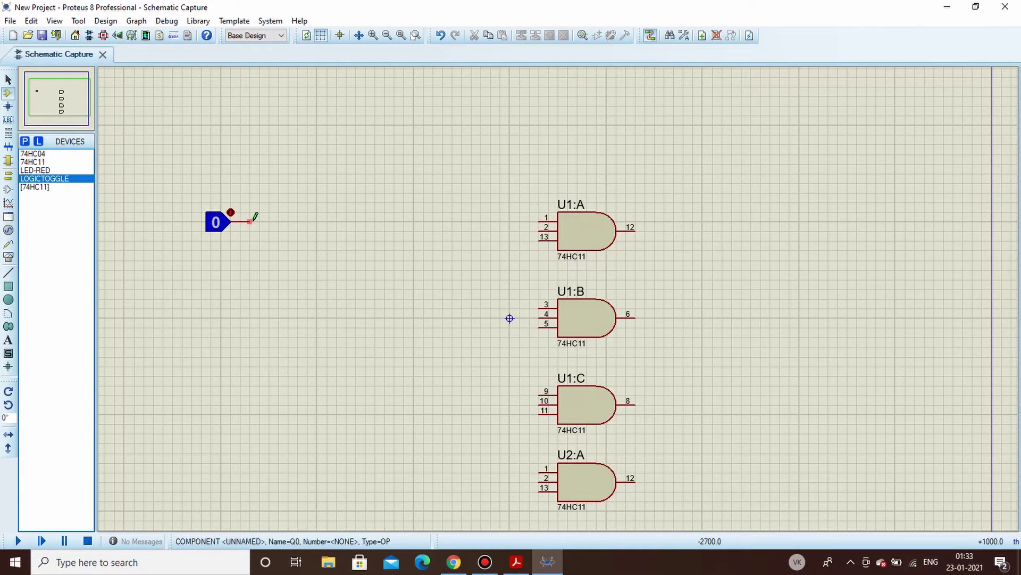
Draw a short open-ended wire from the logic toggle's output and label it D
click(251, 222)
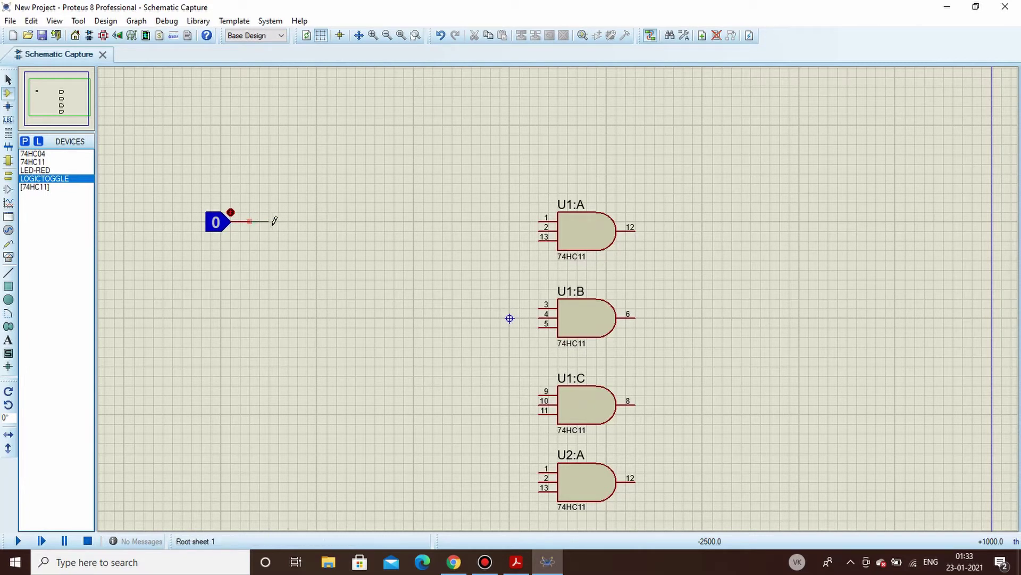
double_click(279, 222)
right_click(274, 221)
click(314, 272)
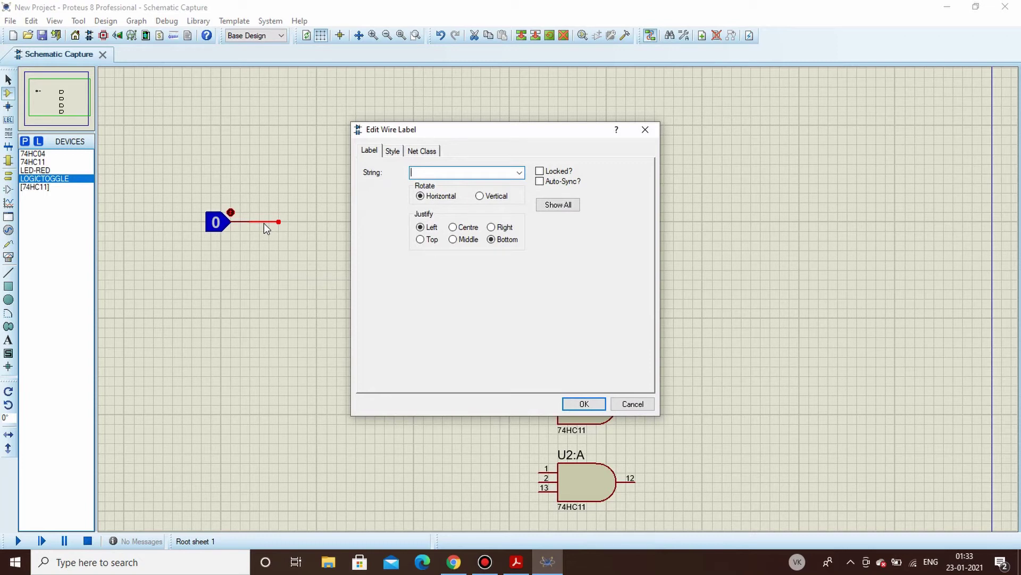
text(D)
key(Return)
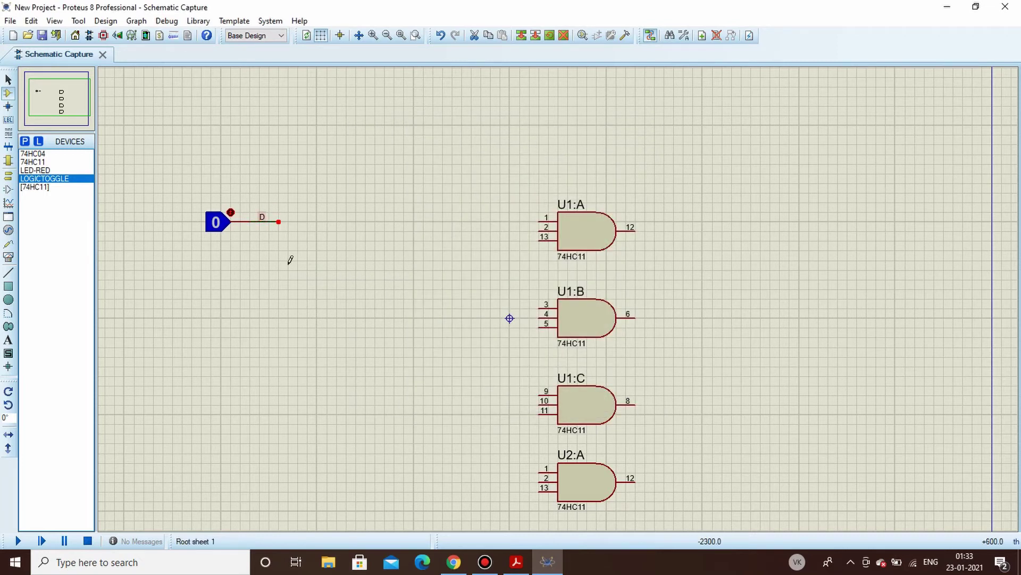
Draw short open-ended wires leftward from the lowest input pin of each of the four AND gates
click(539, 240)
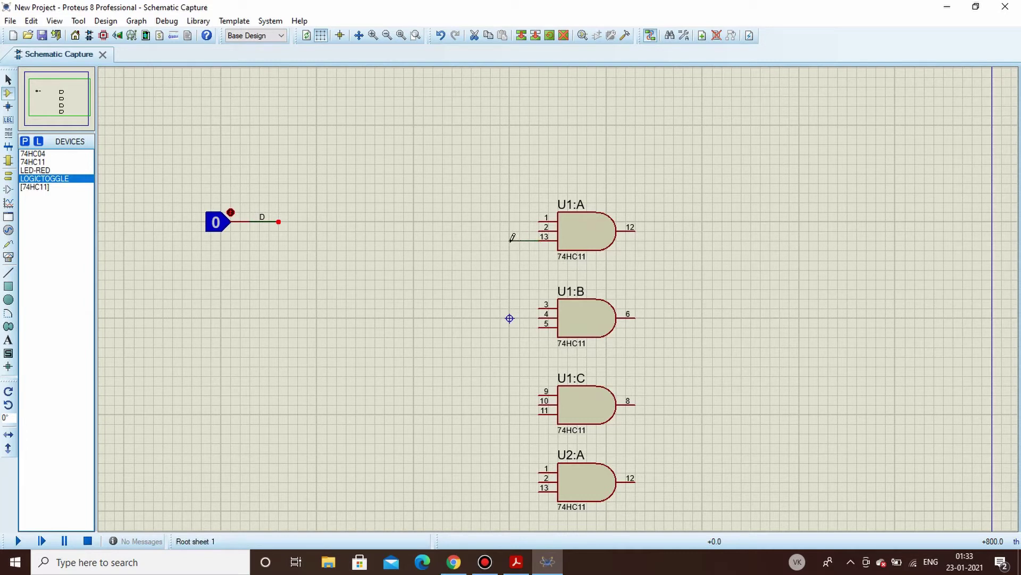
double_click(510, 241)
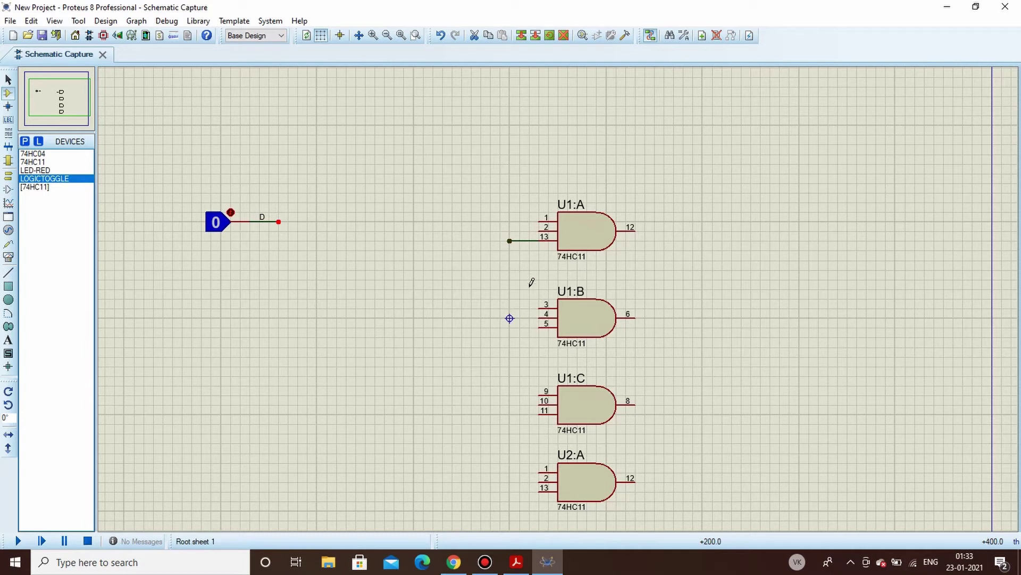
click(539, 327)
double_click(510, 327)
click(530, 413)
double_click(510, 414)
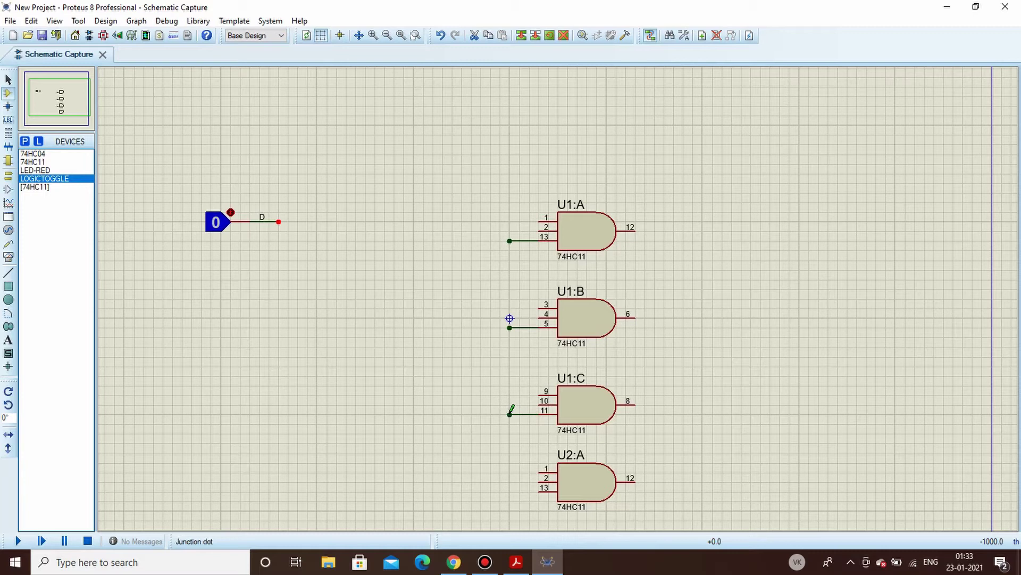
click(531, 489)
double_click(510, 491)
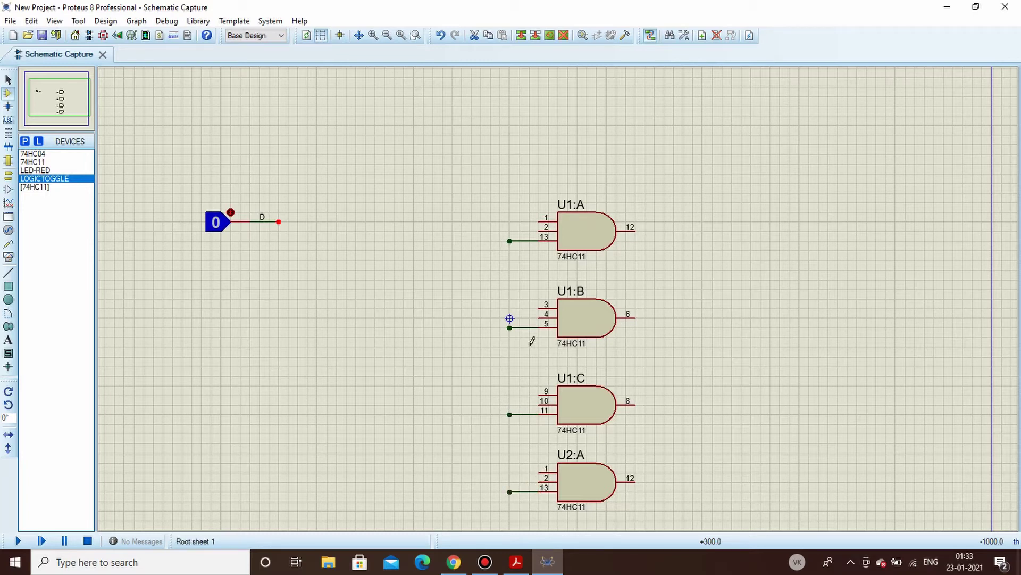
Label the open-ended input wires of the two upper AND gates, U1:A and U1:B, as D
right_click(538, 240)
click(585, 289)
text(d)
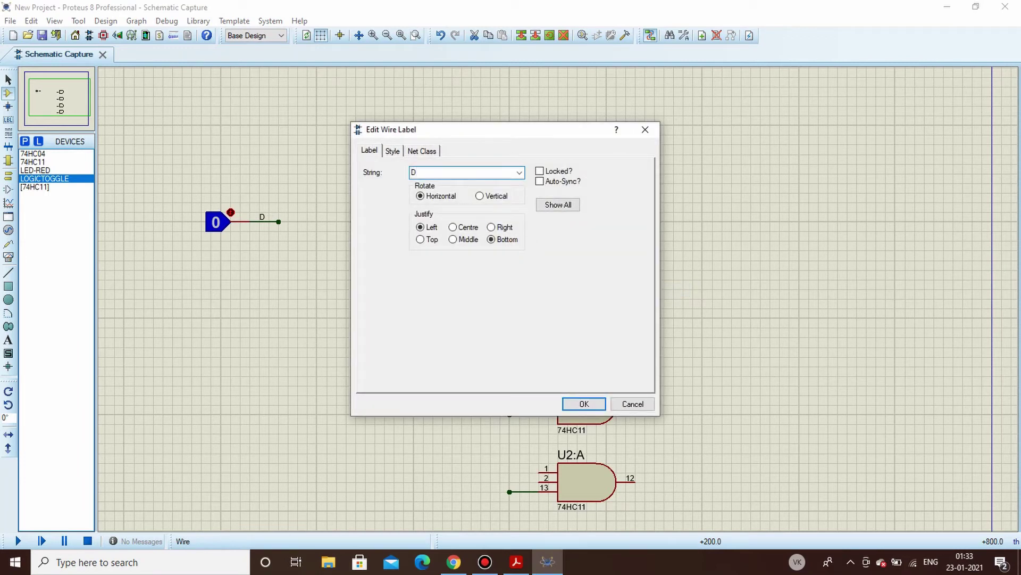
key(Return)
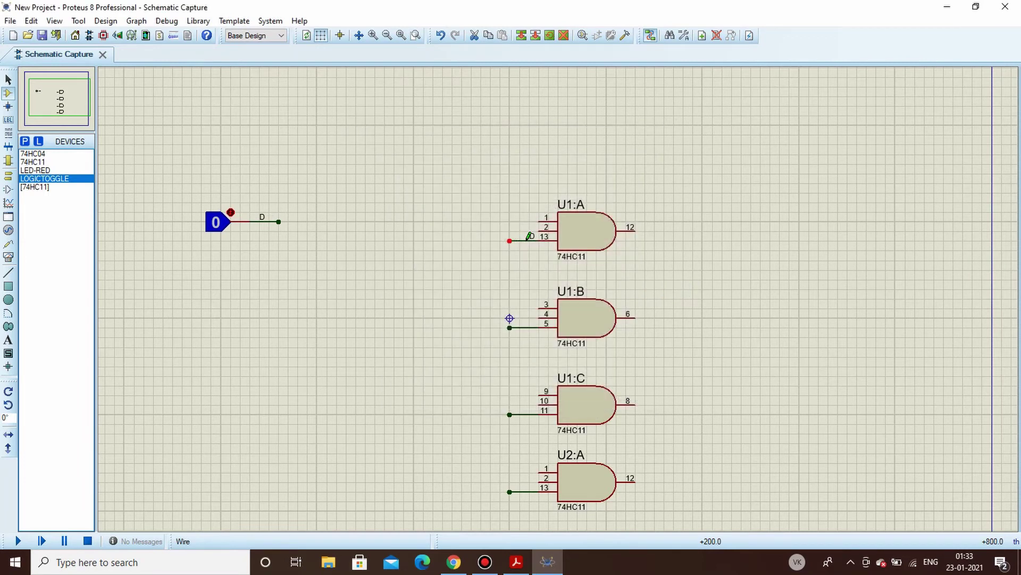
right_click(541, 324)
click(585, 376)
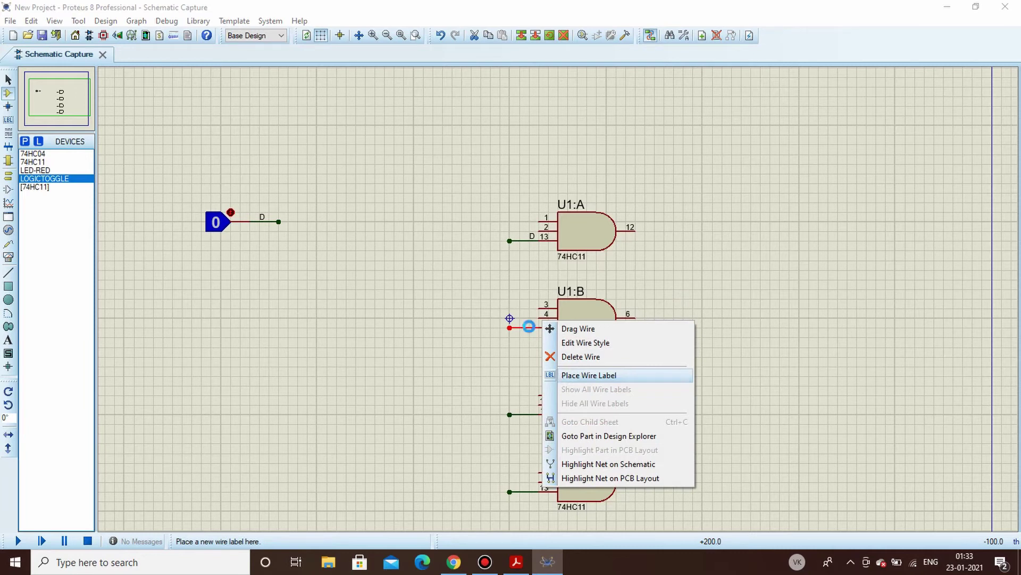
text(D)
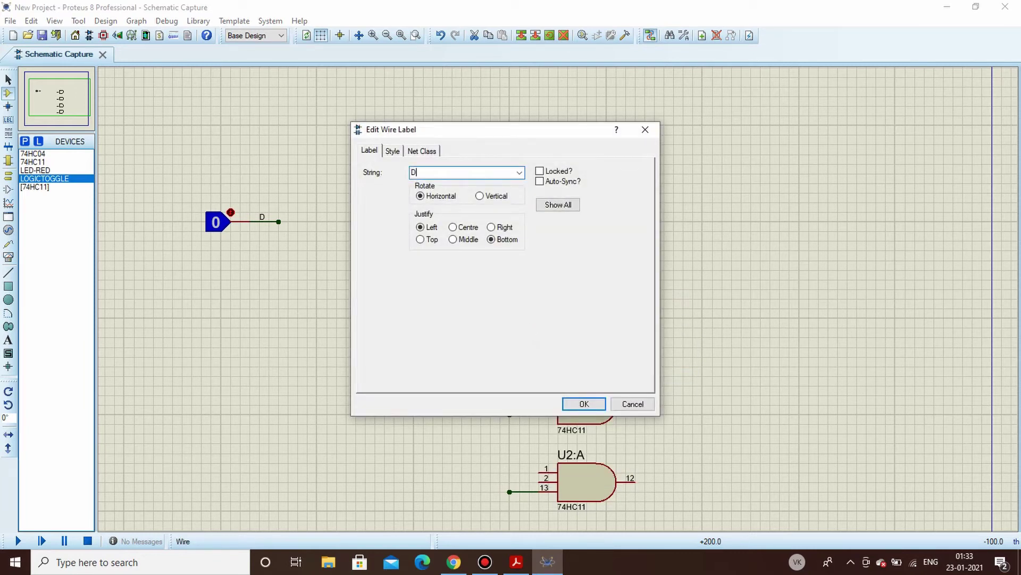
key(Return)
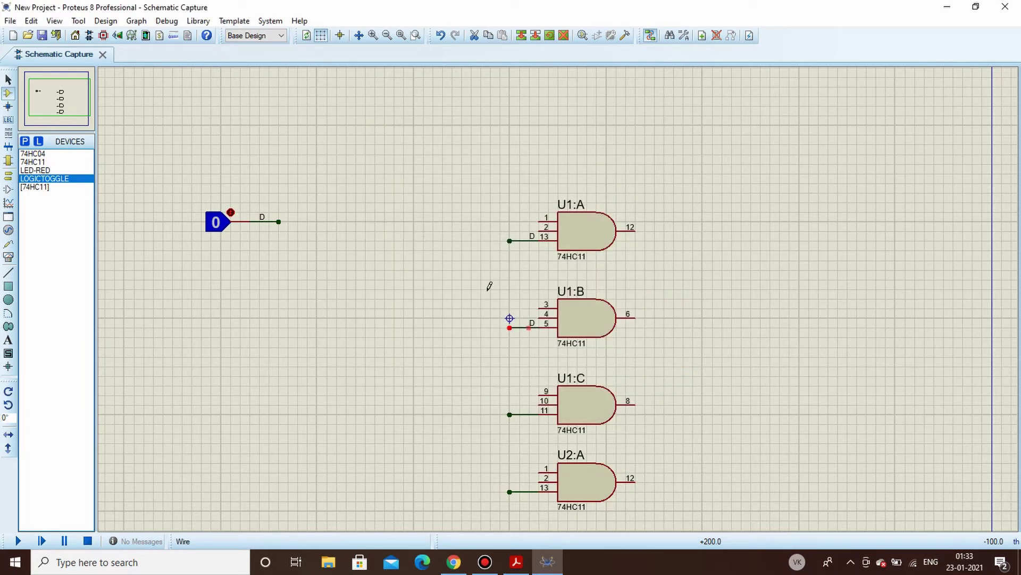
Label the open-ended input wires of the two lower AND gates, U1:C and U2:A, as D
right_click(537, 414)
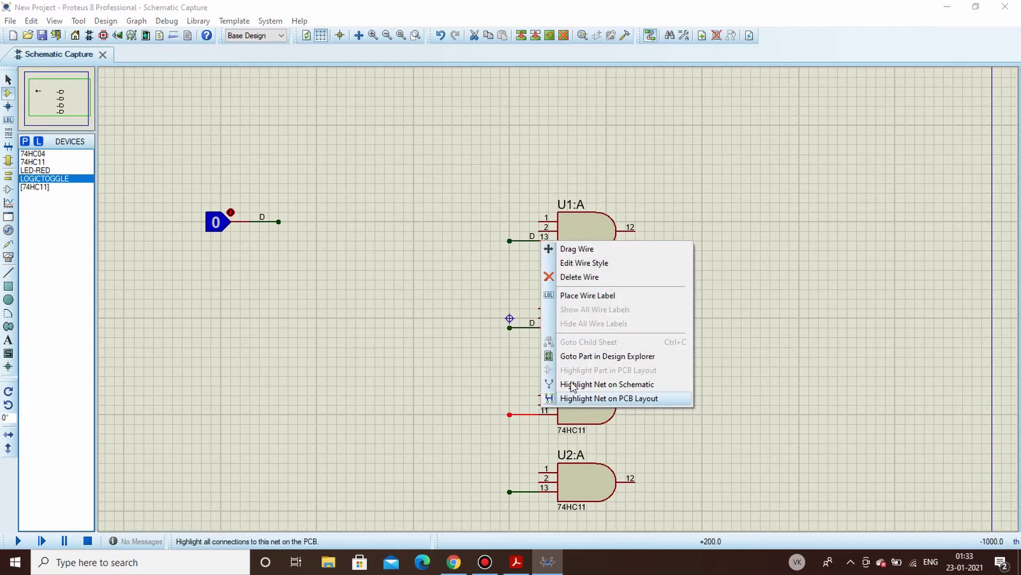
click(609, 297)
text(D)
key(Return)
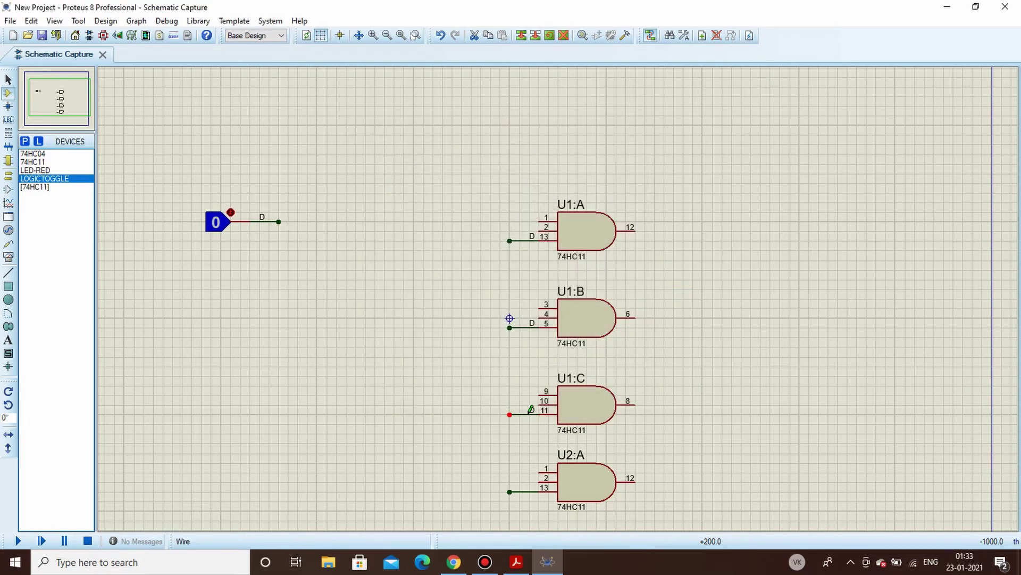
right_click(540, 491)
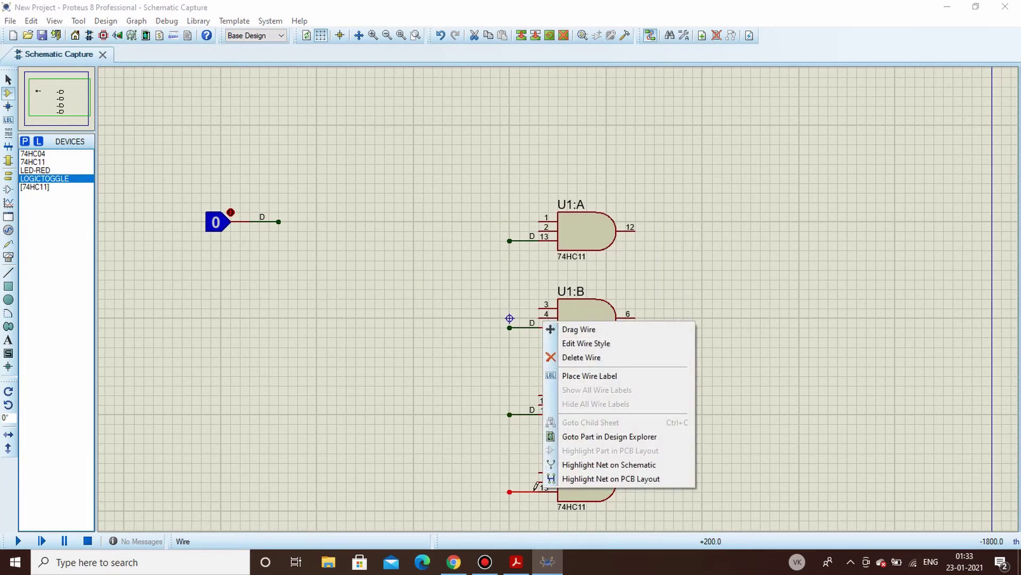
click(589, 376)
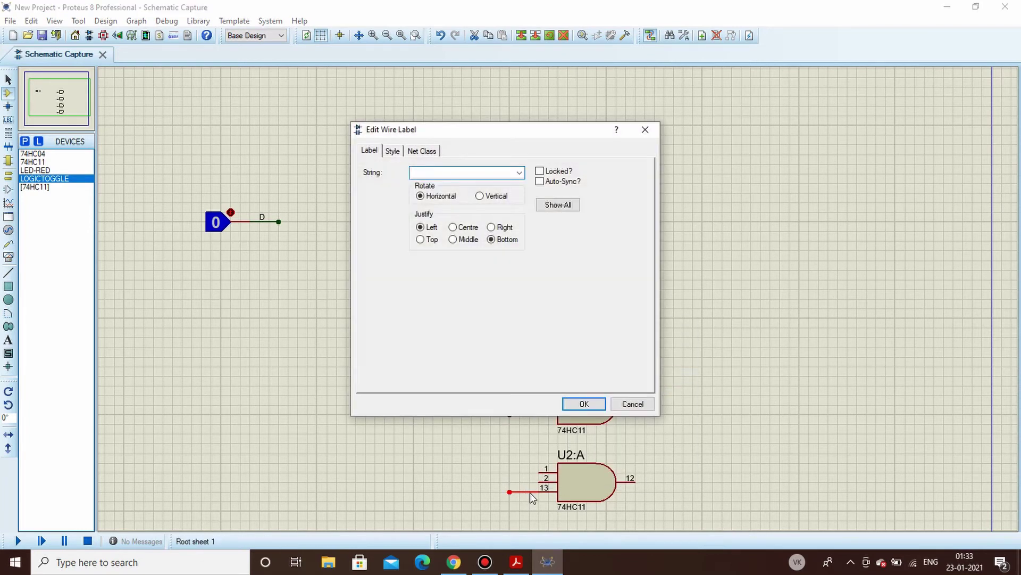
key(Return)
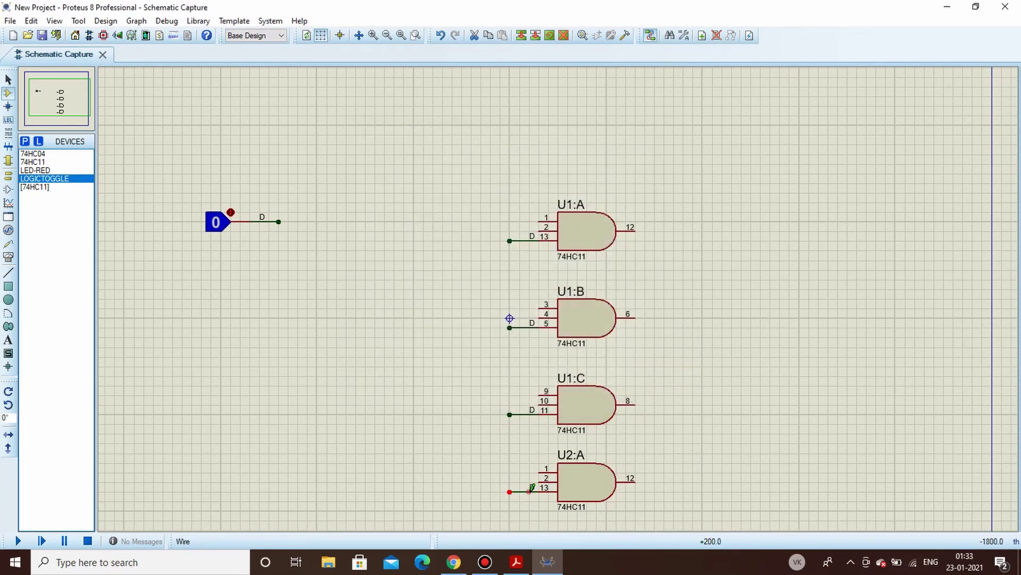
Place four LED-RED devices in a column to the right of the AND gates, one beside each gate's output
click(47, 171)
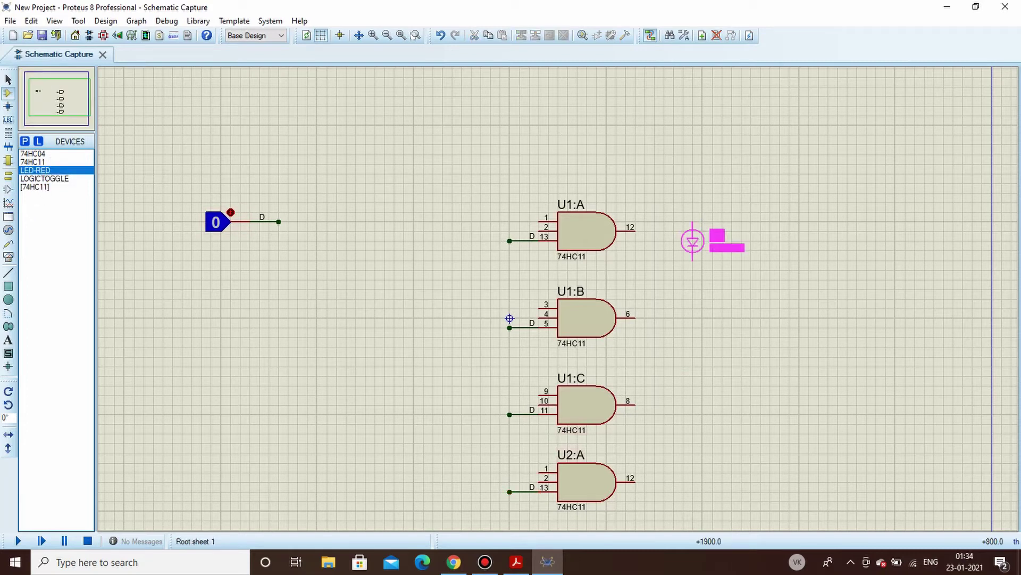
click(692, 232)
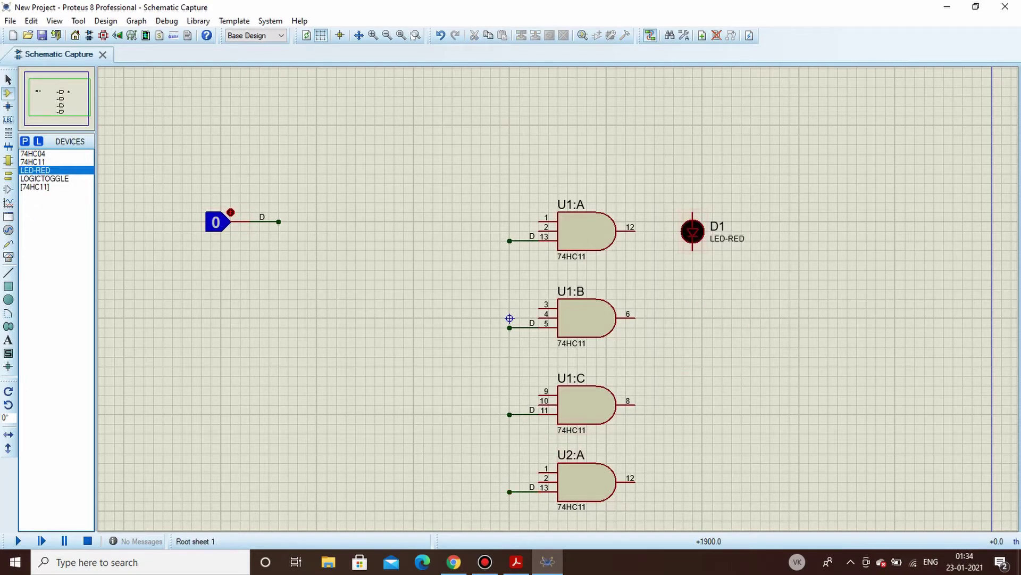
click(702, 318)
click(702, 404)
click(702, 492)
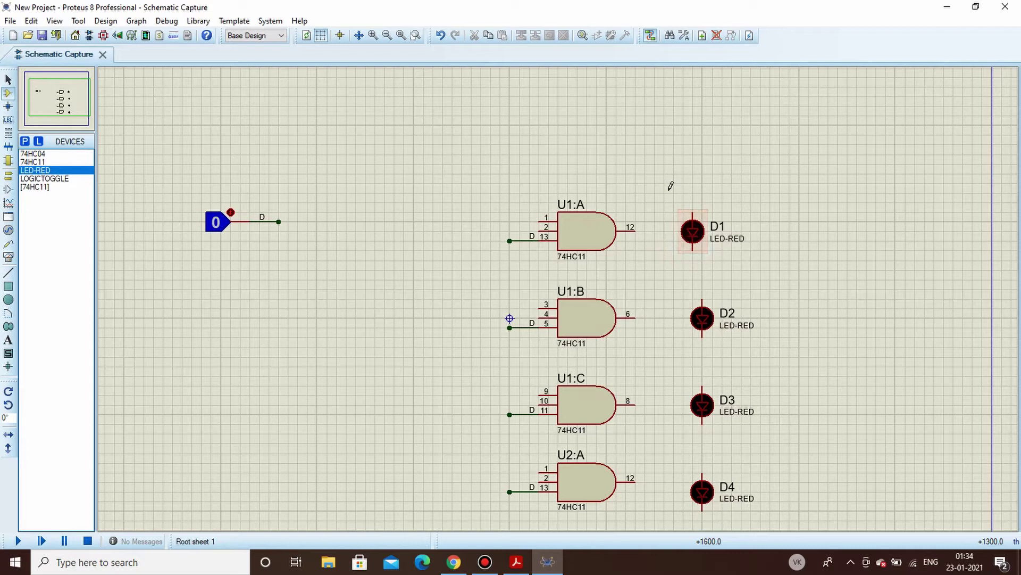
Rotate all four red LEDs anti-clockwise so their anodes face the gates, and align D4 with the output of U2:A
right_click(693, 231)
click(745, 269)
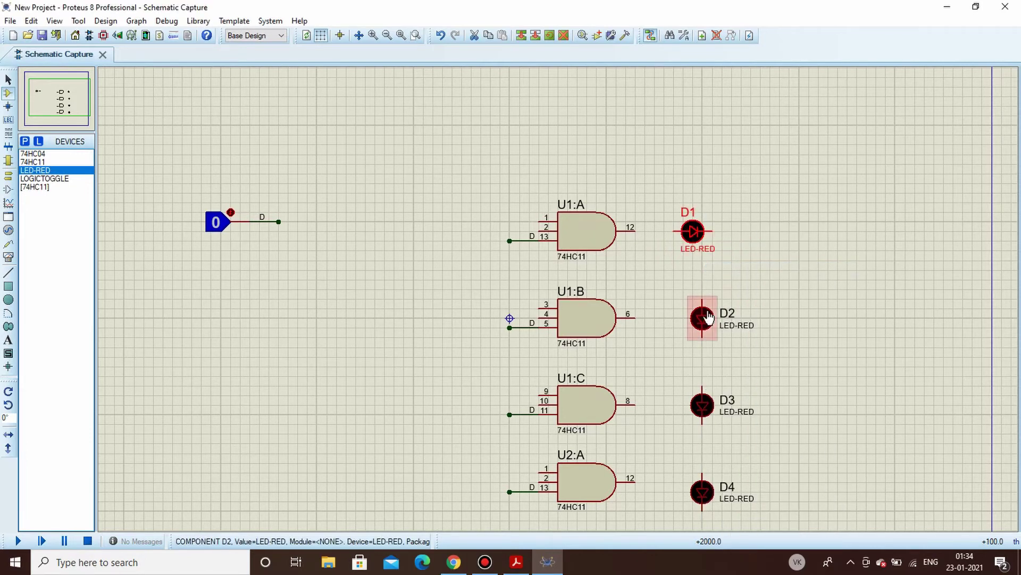
right_click(715, 318)
click(764, 269)
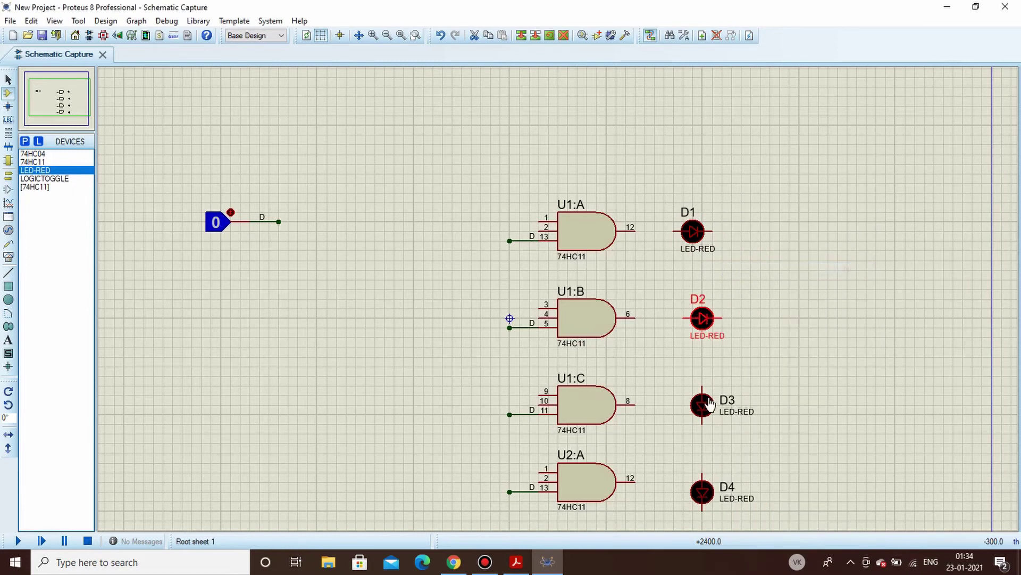
right_click(702, 404)
click(752, 118)
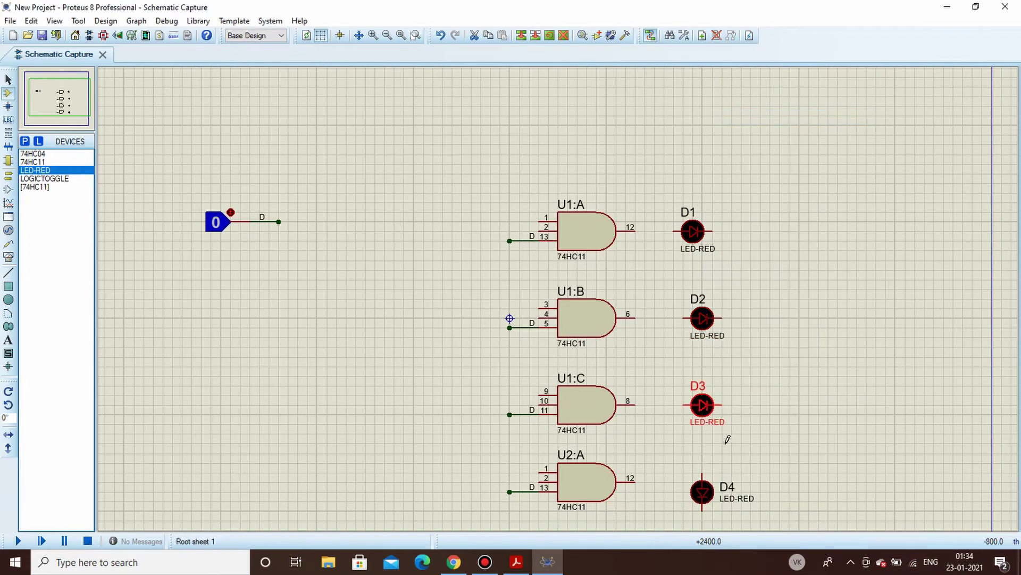
right_click(701, 491)
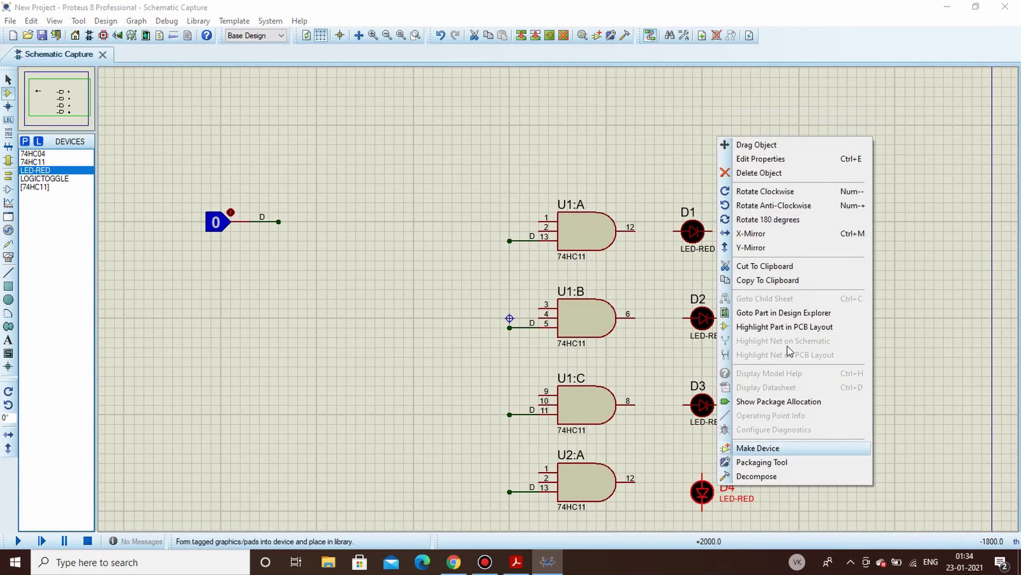
click(789, 208)
drag(701, 492, 701, 482)
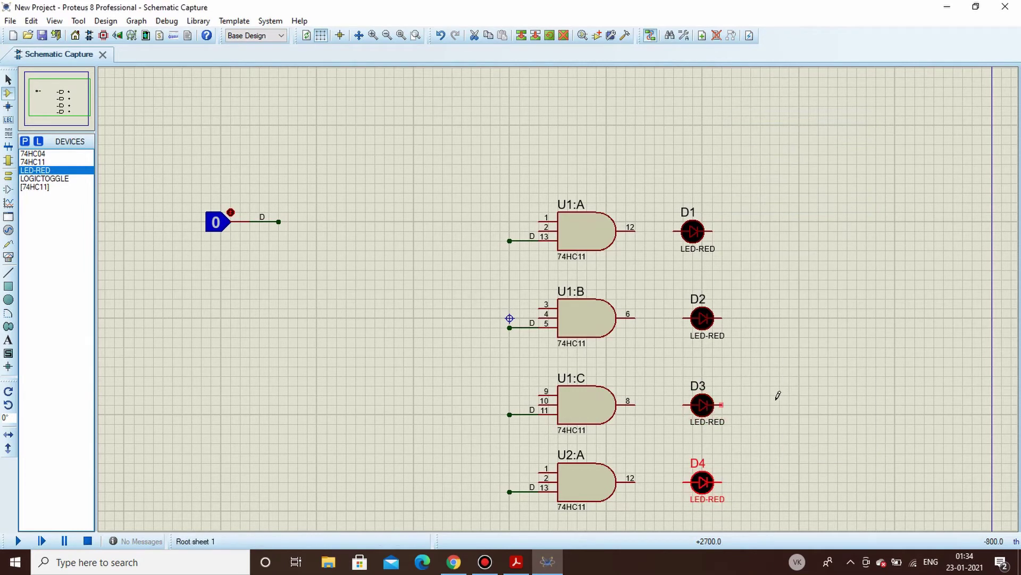
click(755, 367)
Wire the output of each of the four AND gates to the anode of the LED beside it
click(635, 229)
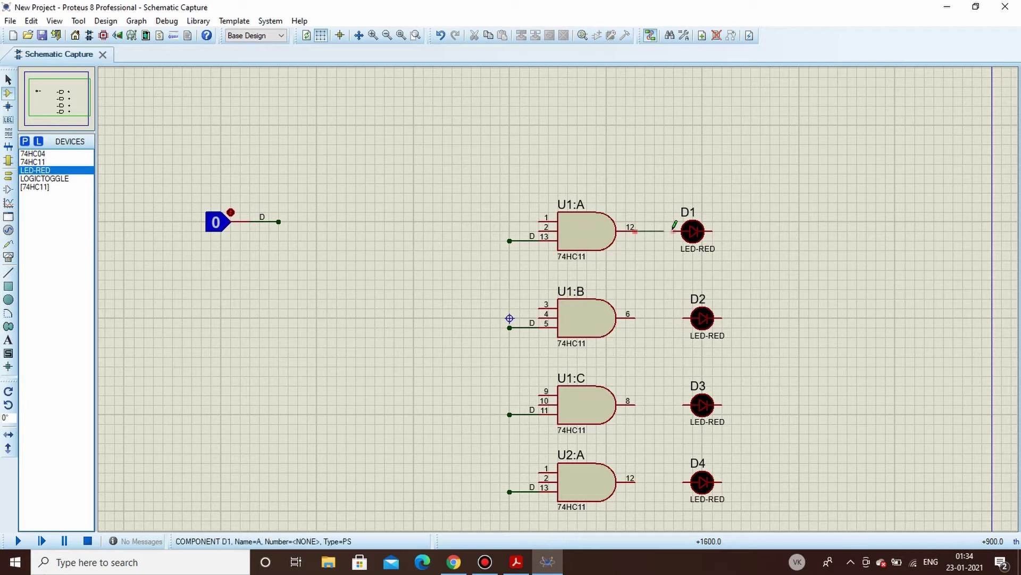
click(675, 230)
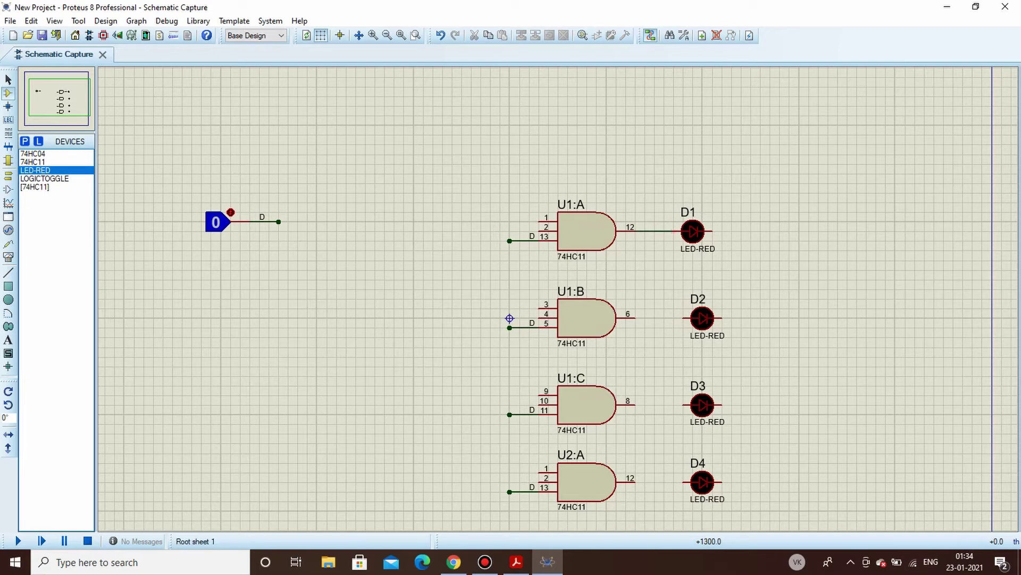
click(636, 318)
click(690, 318)
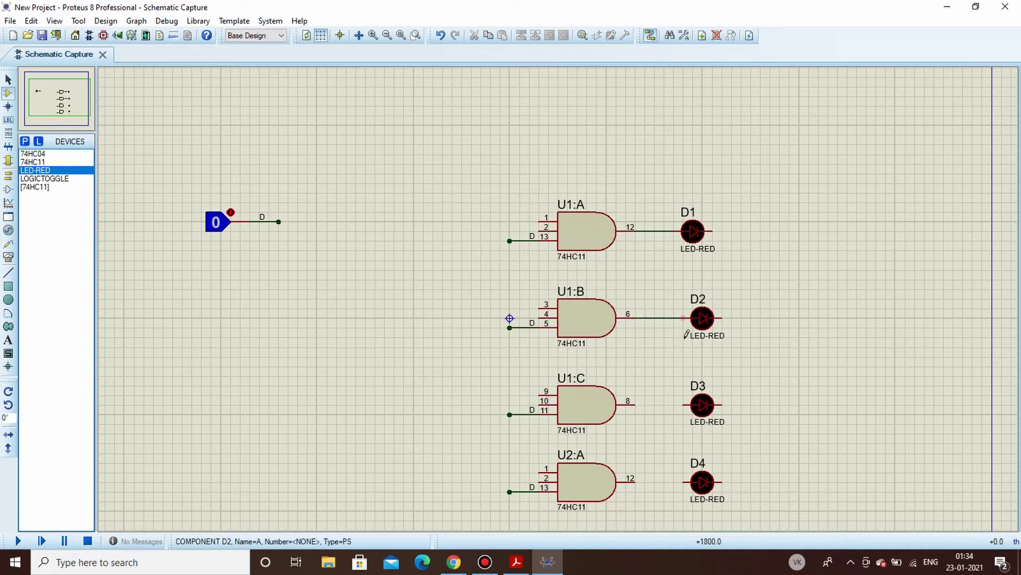
click(635, 405)
click(686, 404)
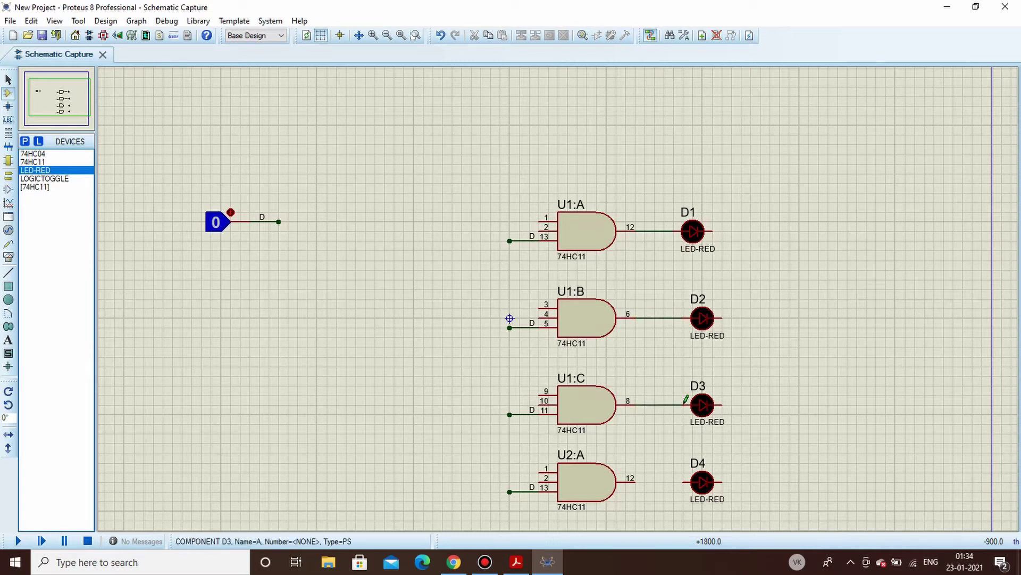
click(635, 482)
click(686, 482)
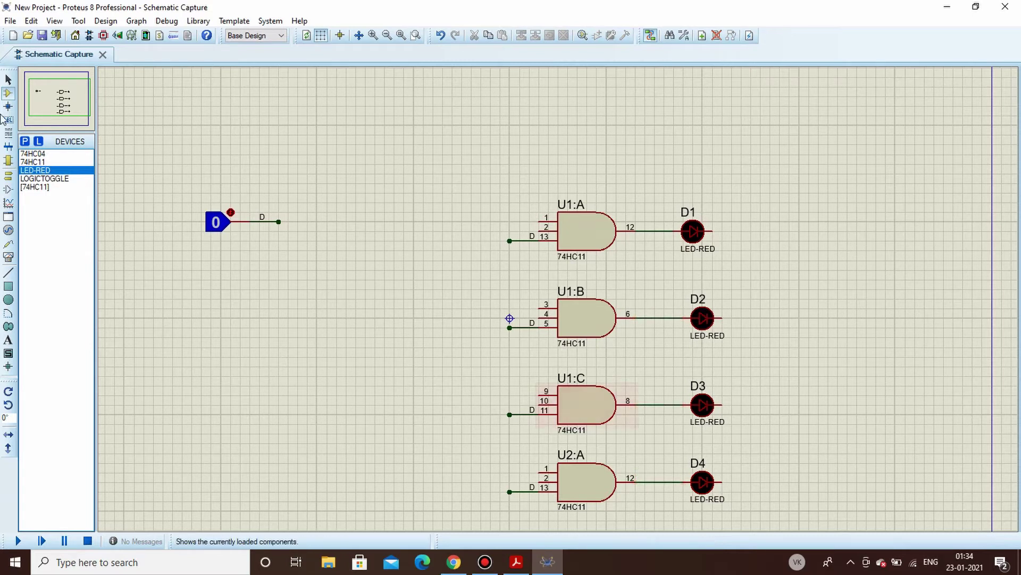
Place four GROUND terminals, one just to the right of each LED
click(8, 175)
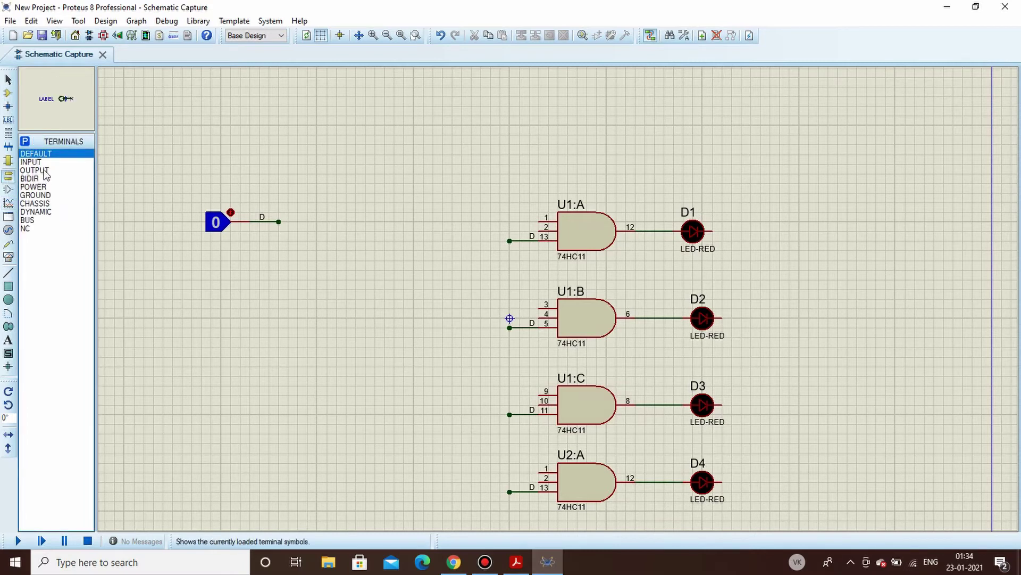
click(45, 196)
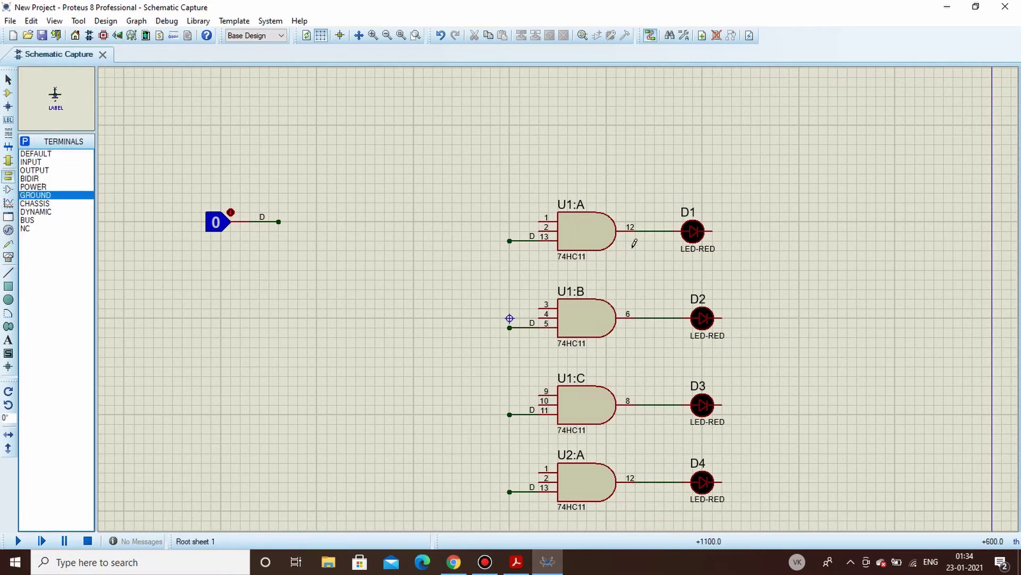
click(732, 237)
click(741, 326)
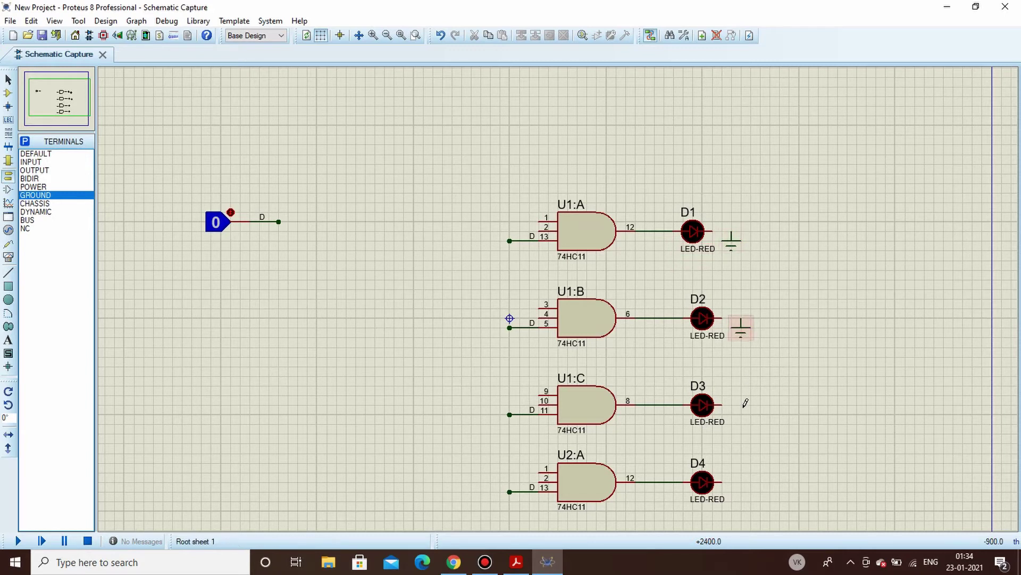
click(741, 414)
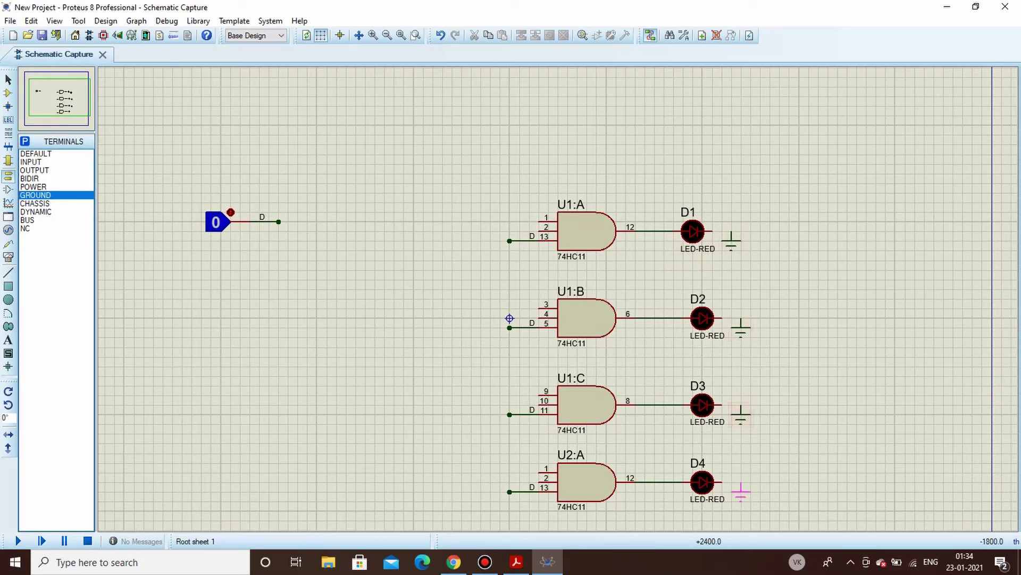
click(741, 490)
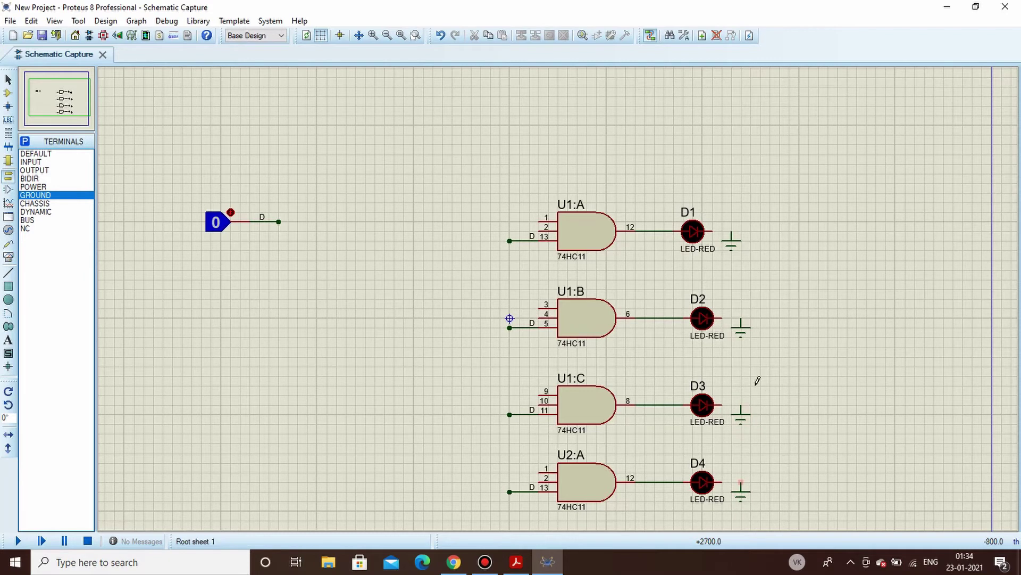
Wire the cathode of each of the four LEDs to its neighbouring ground terminal
click(732, 403)
click(740, 408)
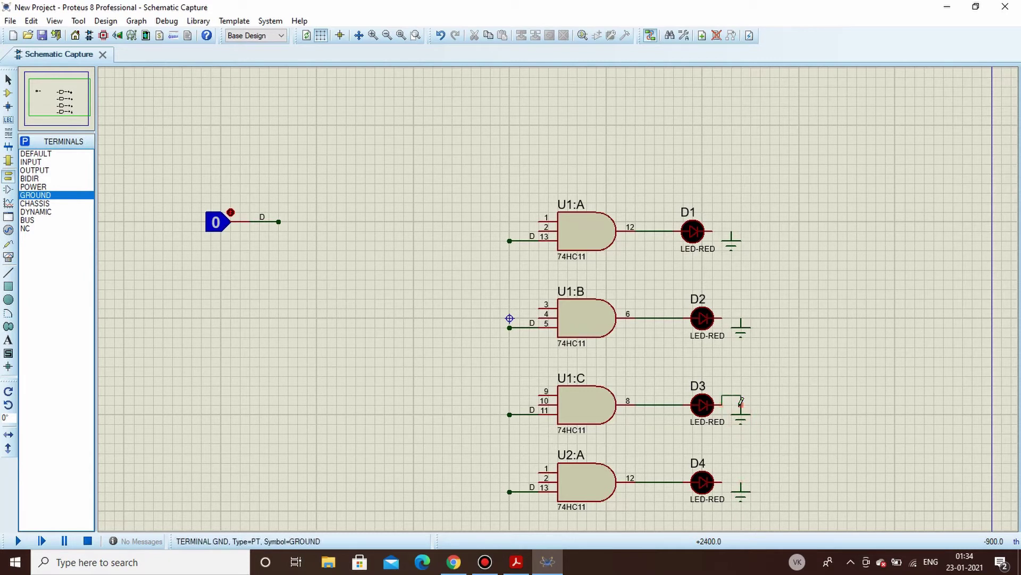
click(726, 317)
click(740, 320)
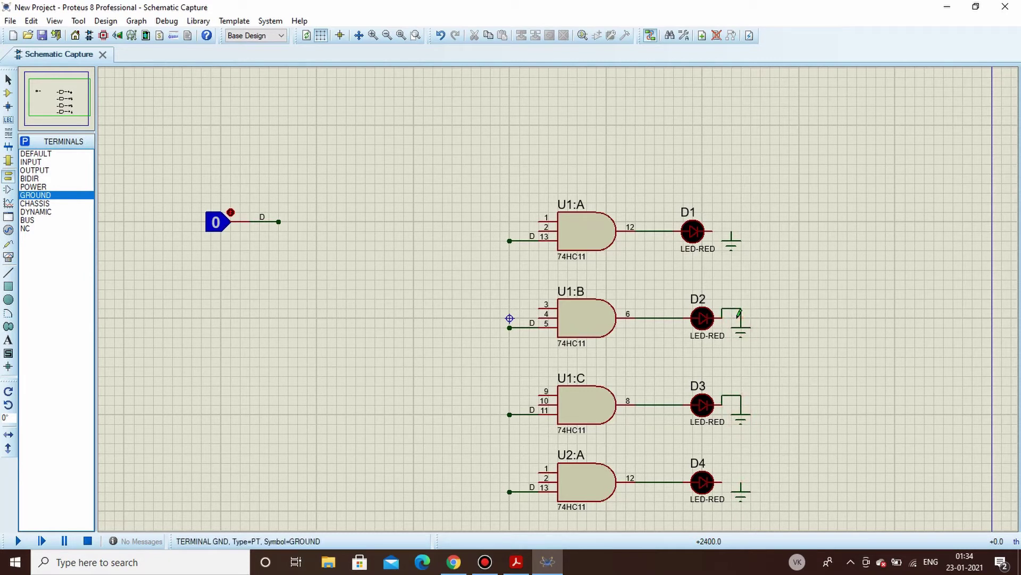
click(715, 231)
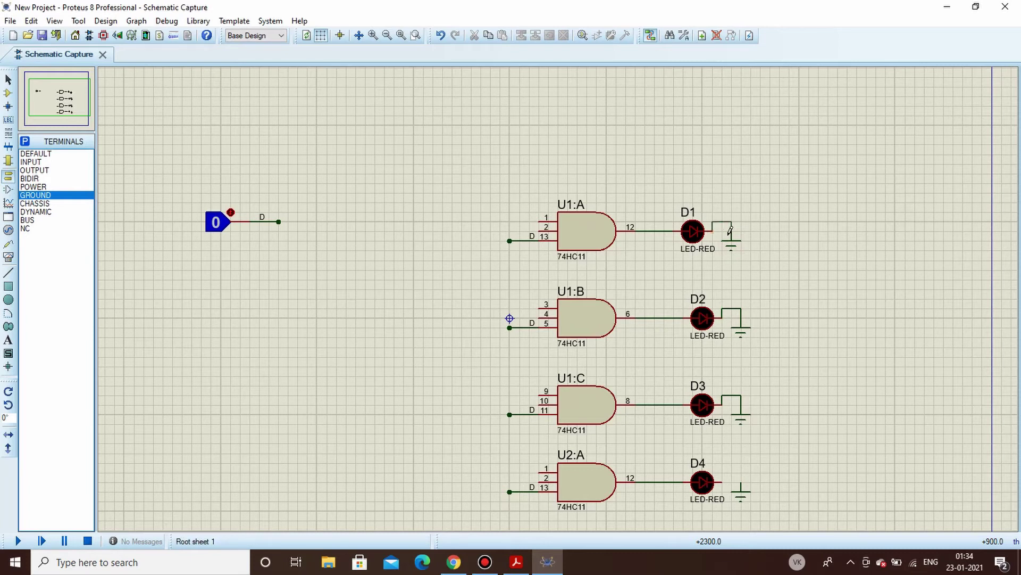
click(732, 238)
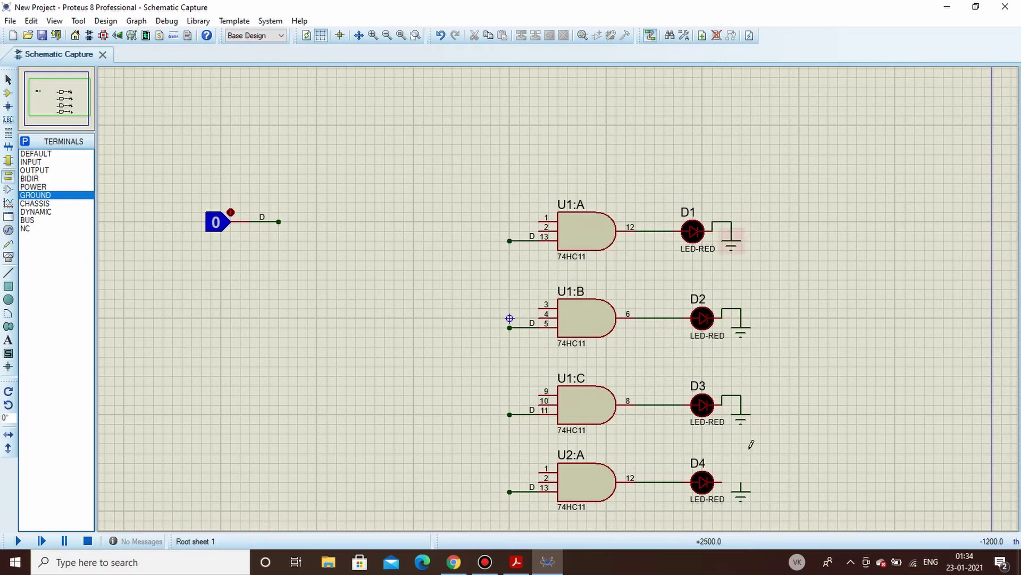
click(728, 481)
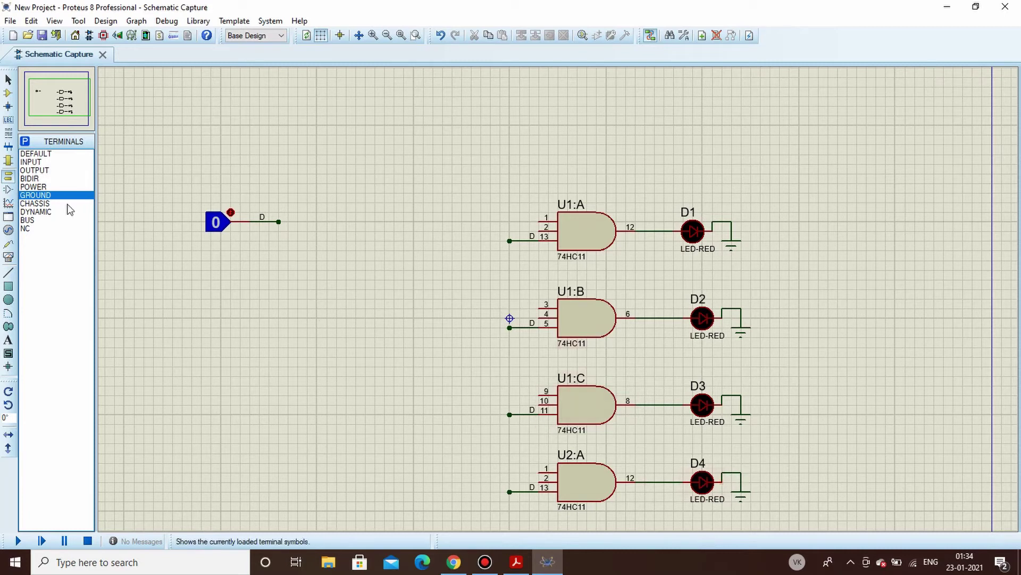
Place a LOGICTOGGLE between the D input and the AND gates, above their level, and rotate it clockwise so its pin points down
click(8, 93)
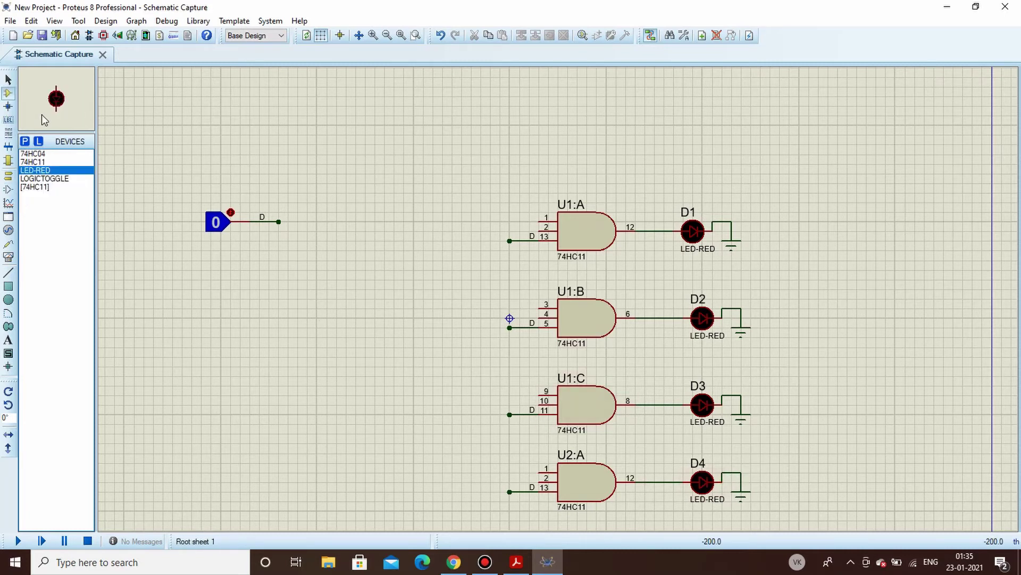
click(52, 179)
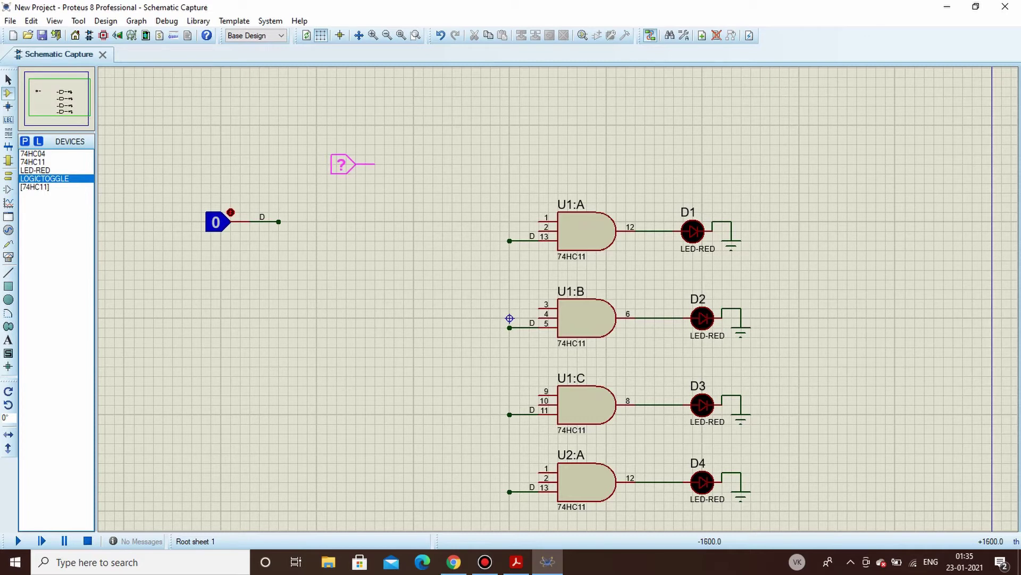
click(343, 165)
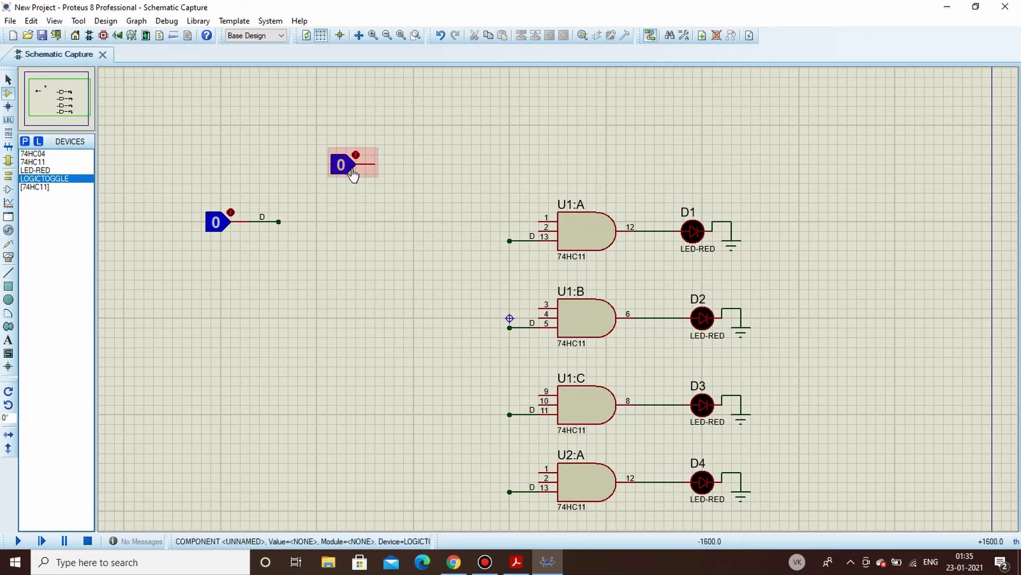
right_click(365, 156)
click(420, 208)
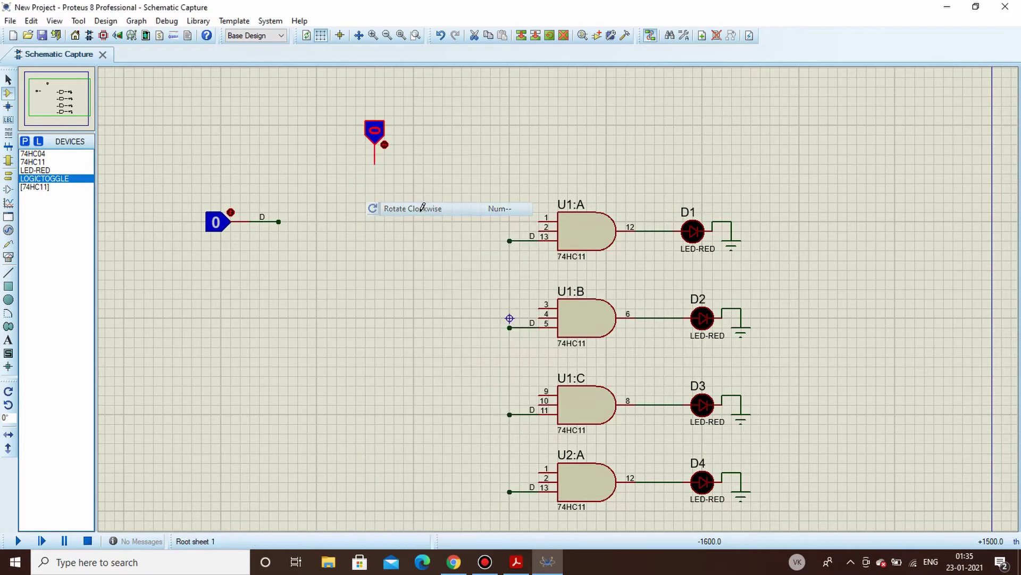
Place a second LOGICTOGGLE to the right of the first, rotate it clockwise and align it level with the first
click(410, 145)
right_click(426, 141)
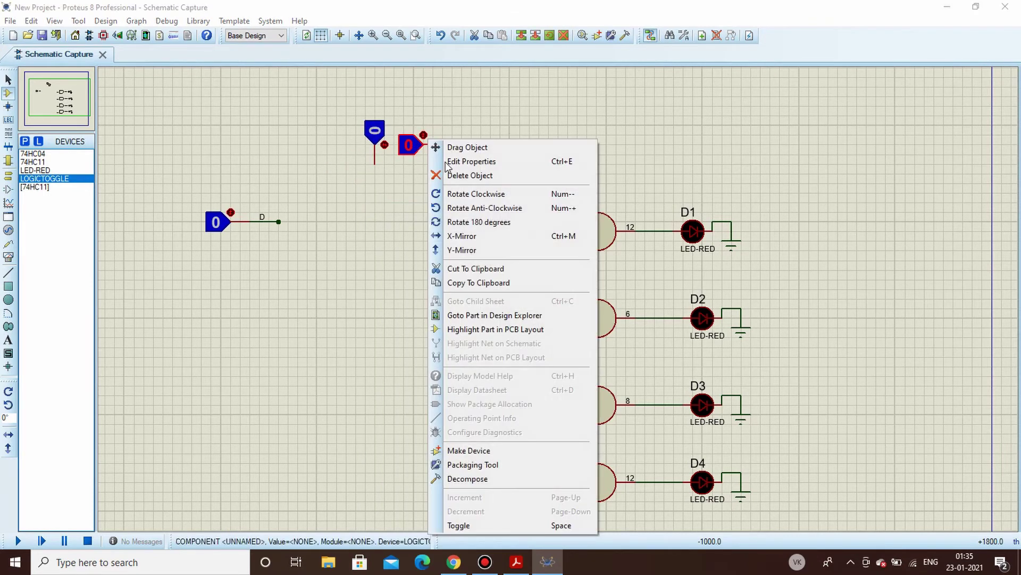
click(490, 193)
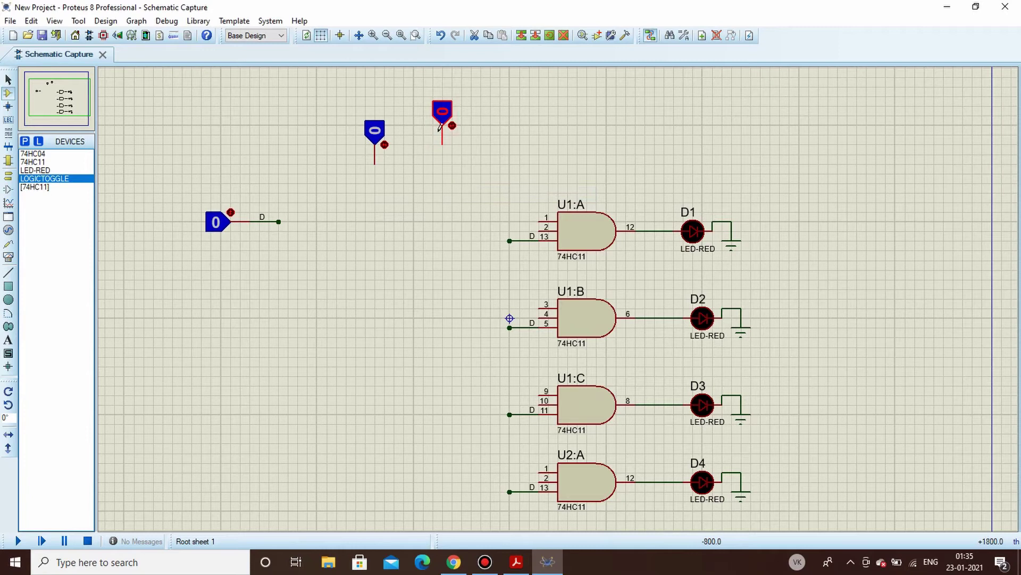
drag(442, 115, 442, 143)
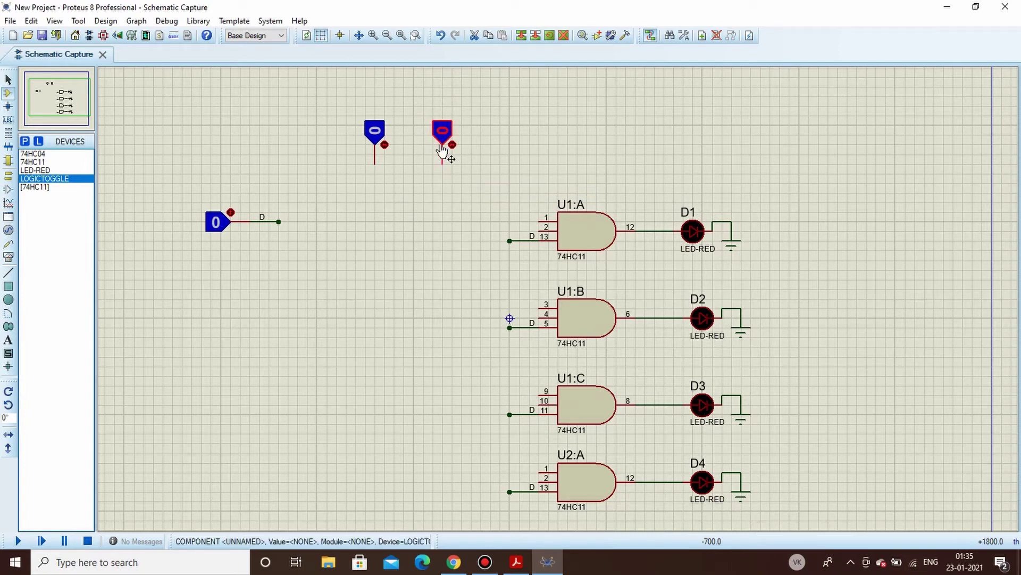
Move the first downward-facing logic toggle slightly left to widen the gap between the two select toggles
click(376, 141)
click(377, 141)
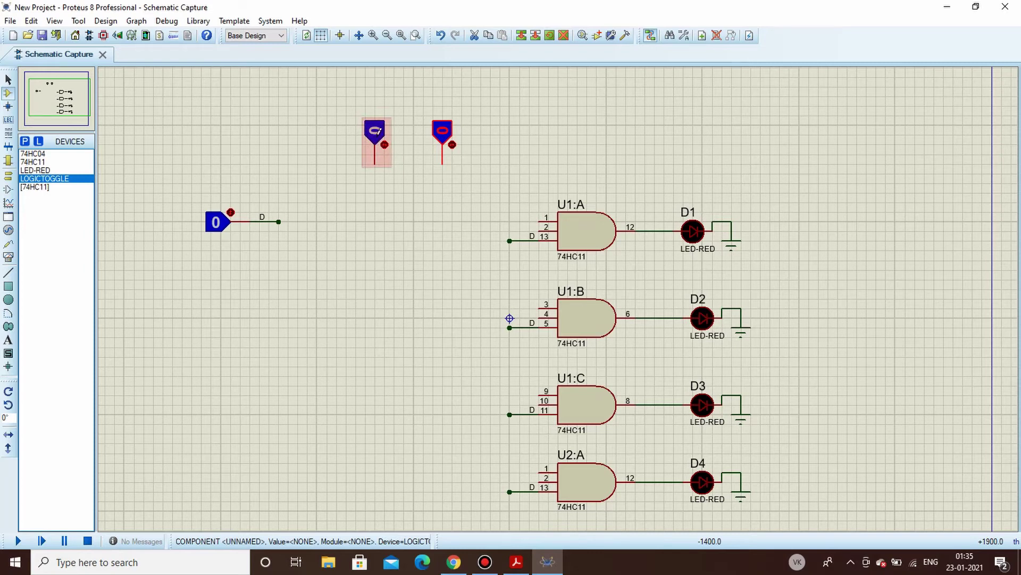
right_click(377, 141)
click(422, 138)
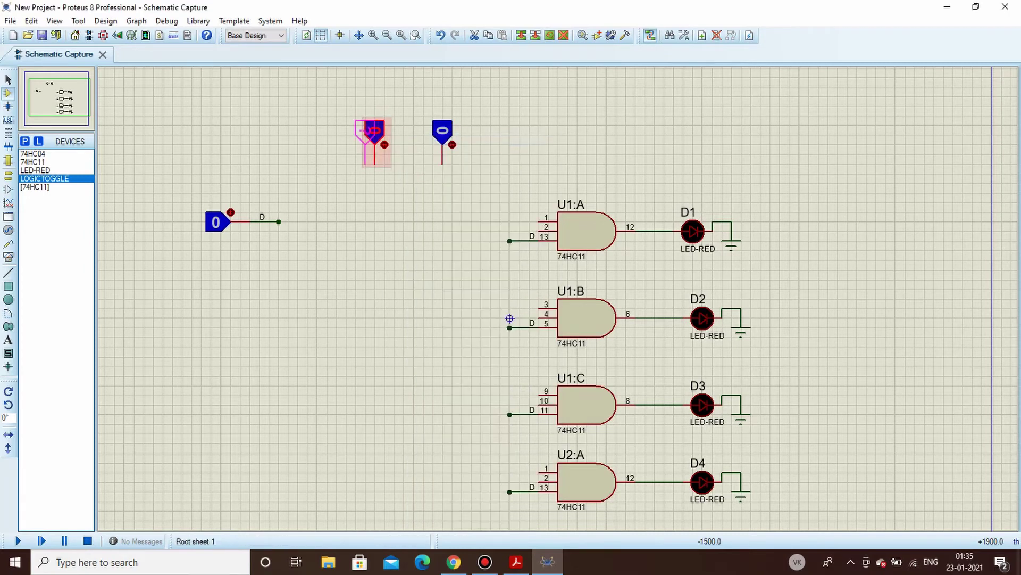
click(378, 139)
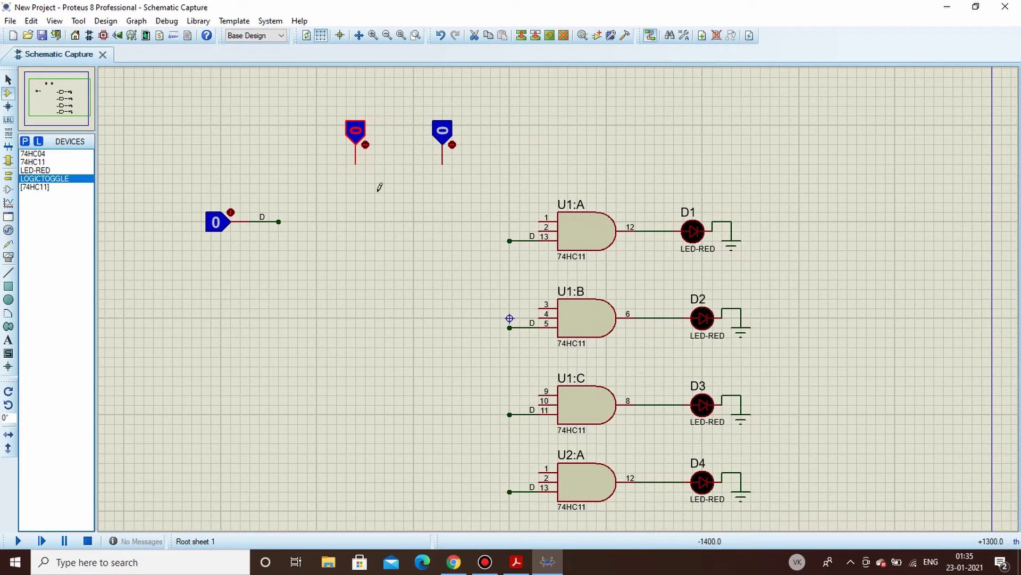
click(336, 182)
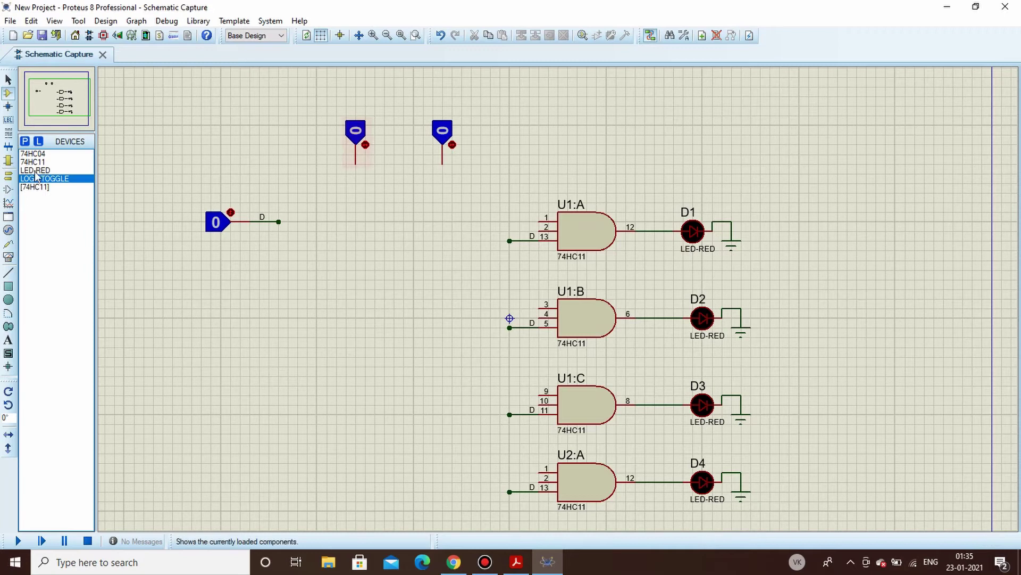
Place a 74HC04 inverter just below and right of the first select toggle and rotate it clockwise so its output faces down
click(51, 154)
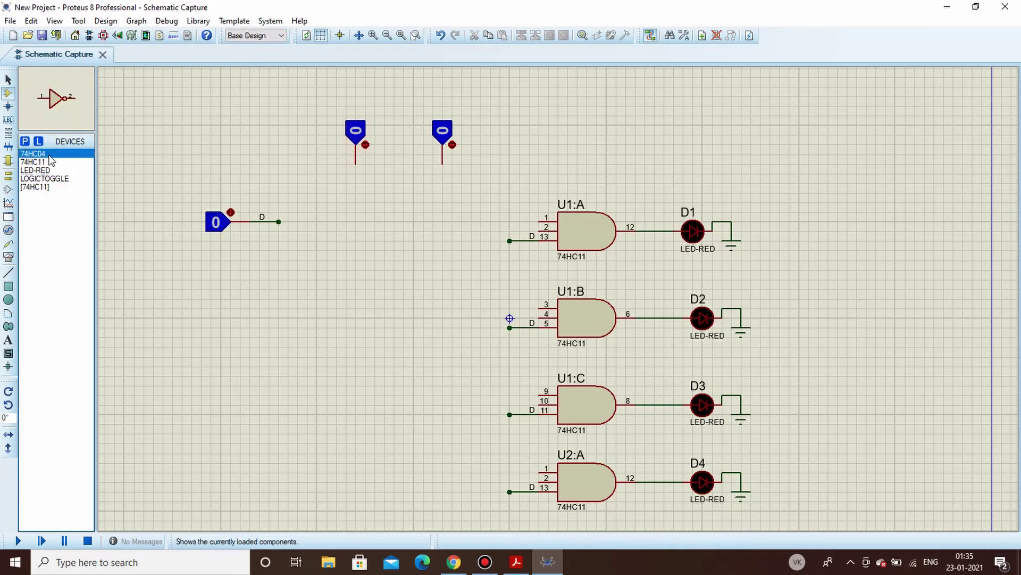
click(385, 191)
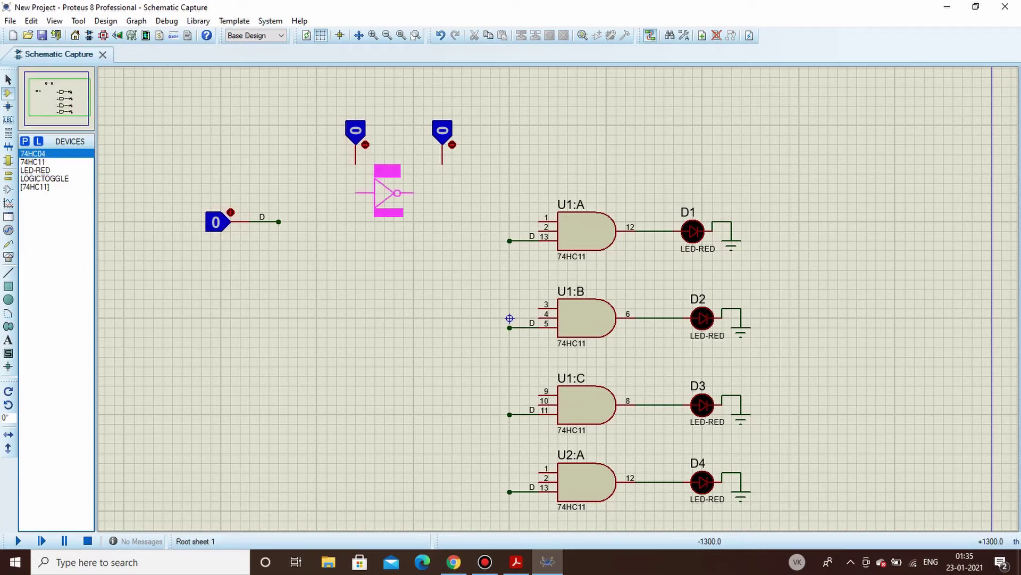
click(385, 190)
right_click(394, 190)
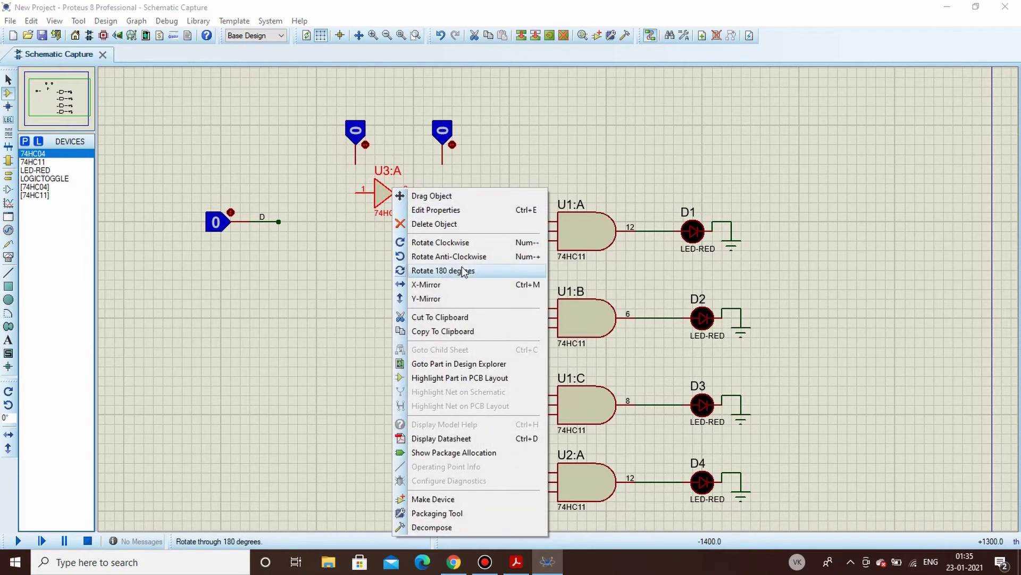
click(440, 242)
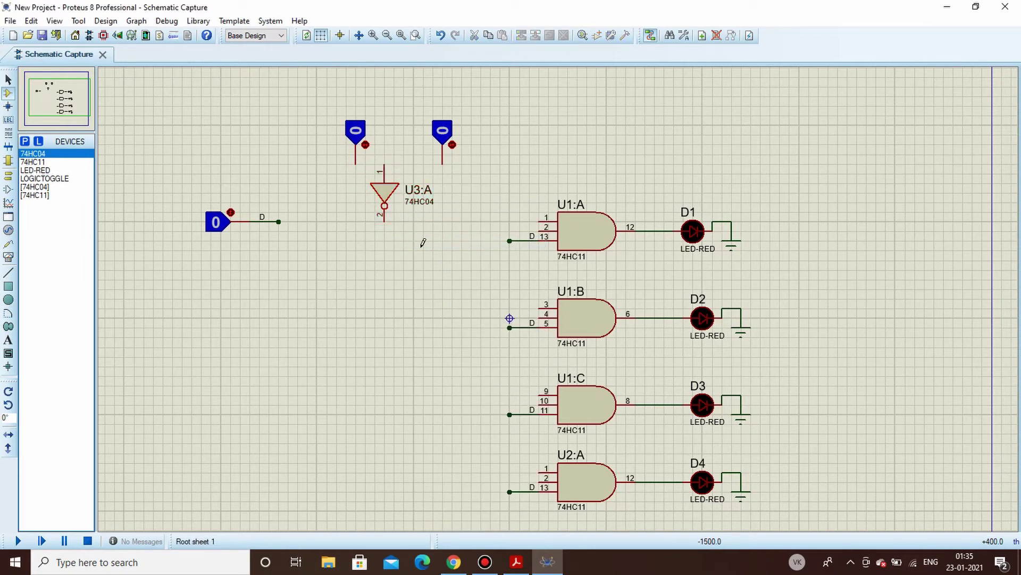
Place a second 74HC04 inverter level with the first, rotate it clockwise and move it just below and right of the second select toggle
click(476, 193)
click(490, 194)
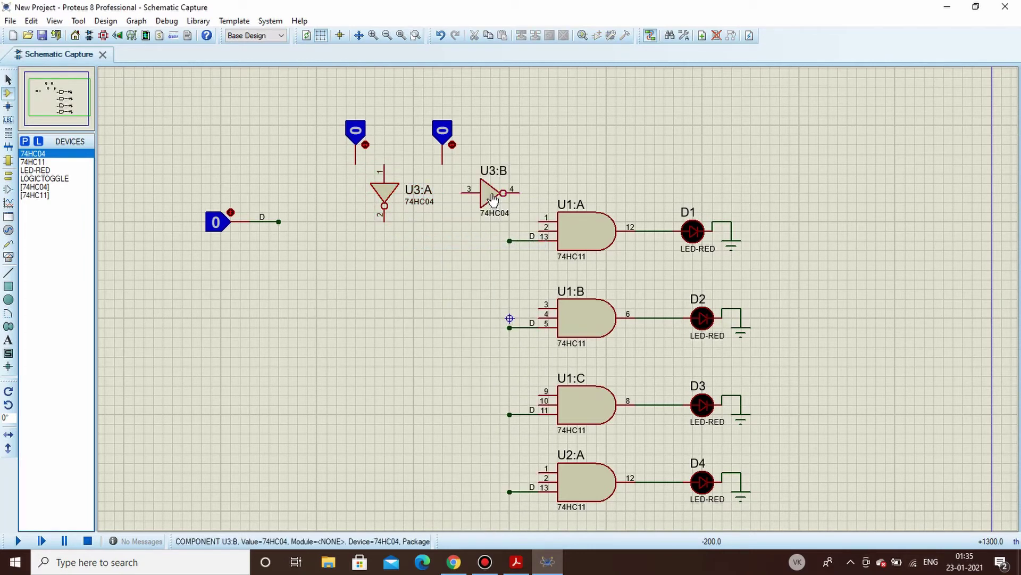
right_click(492, 197)
click(548, 237)
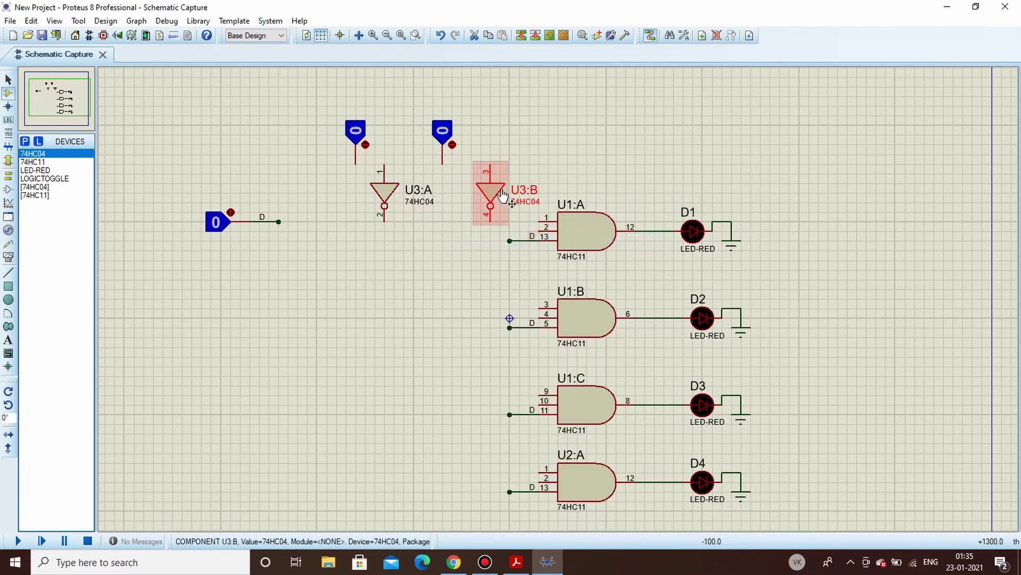
drag(490, 197, 471, 197)
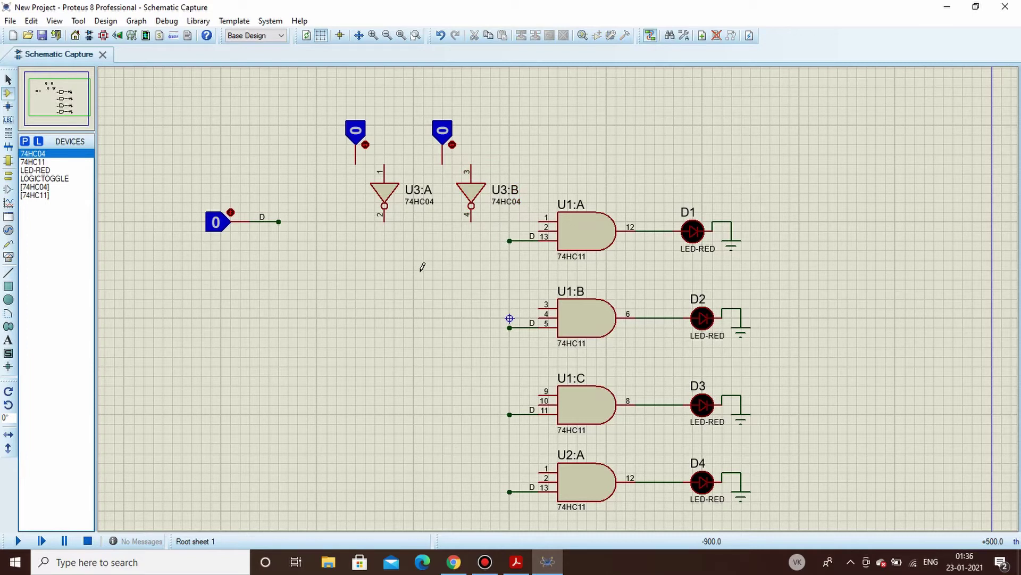
Wire each of the two select toggles to the input of the inverter beside it
click(442, 164)
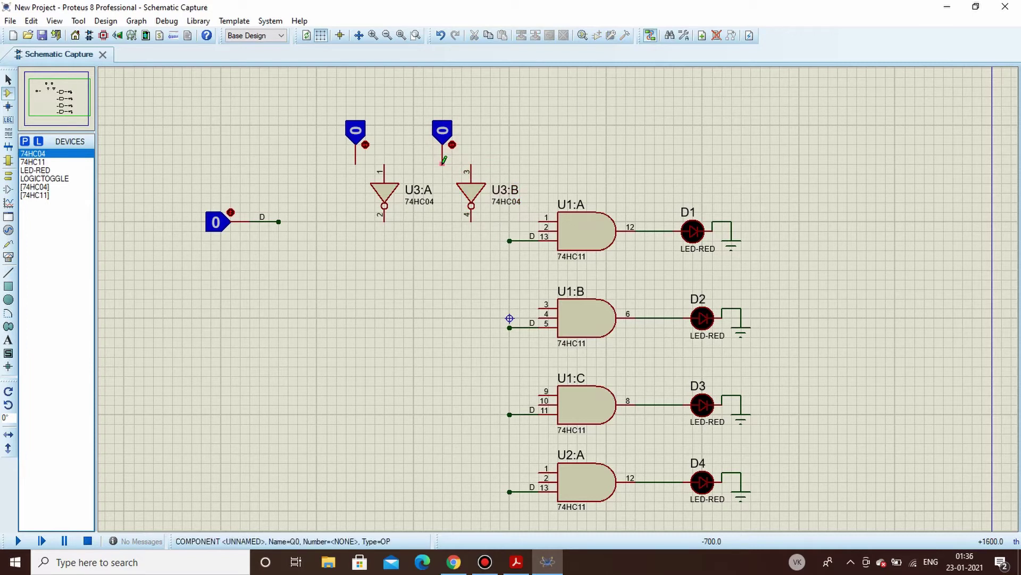
click(471, 163)
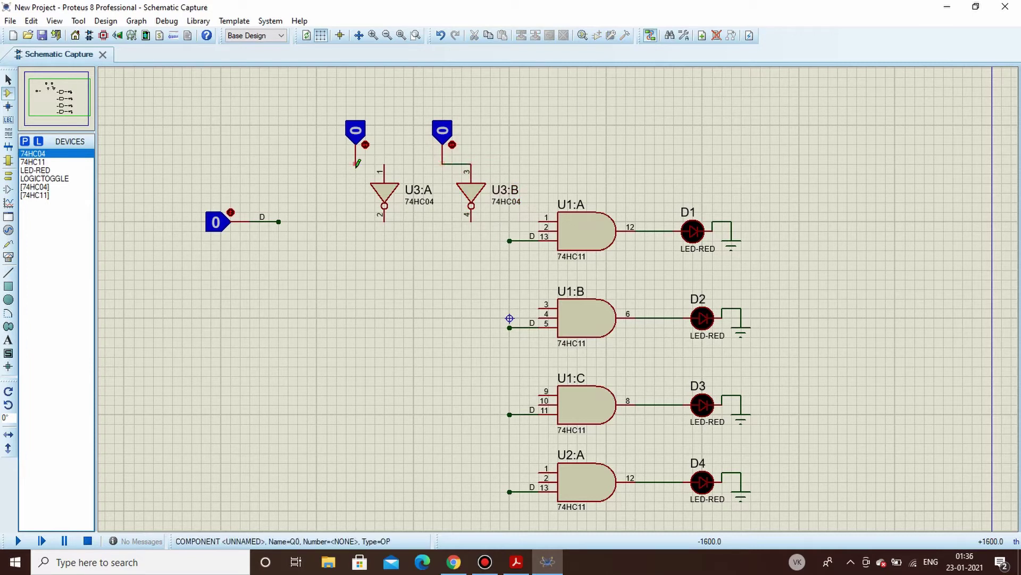
click(384, 164)
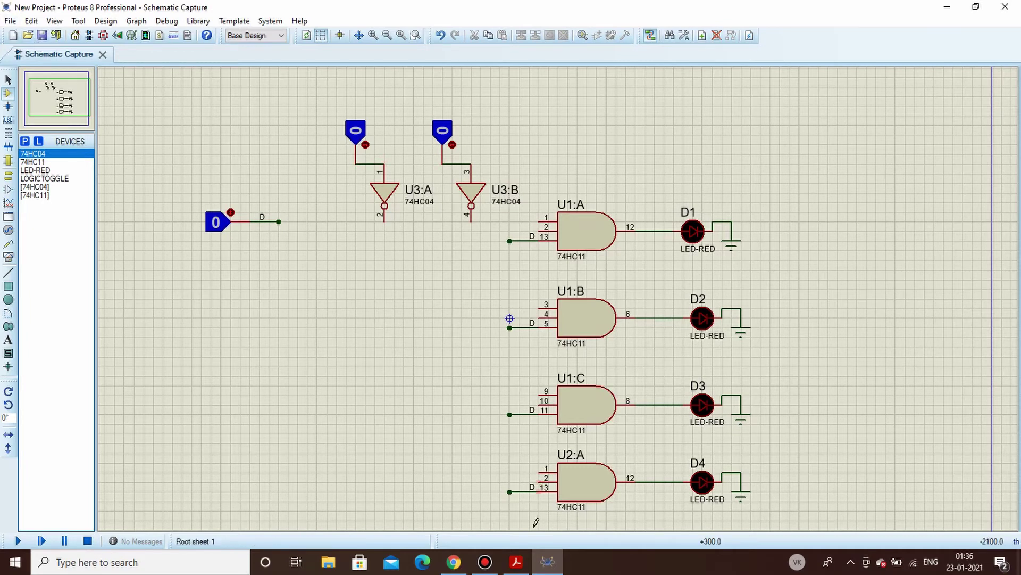
Consult the Y0 equation in Demux.pdf and wire the outputs of U3:B and U3:A to pins 1 and 2 of gate U1:A
click(516, 561)
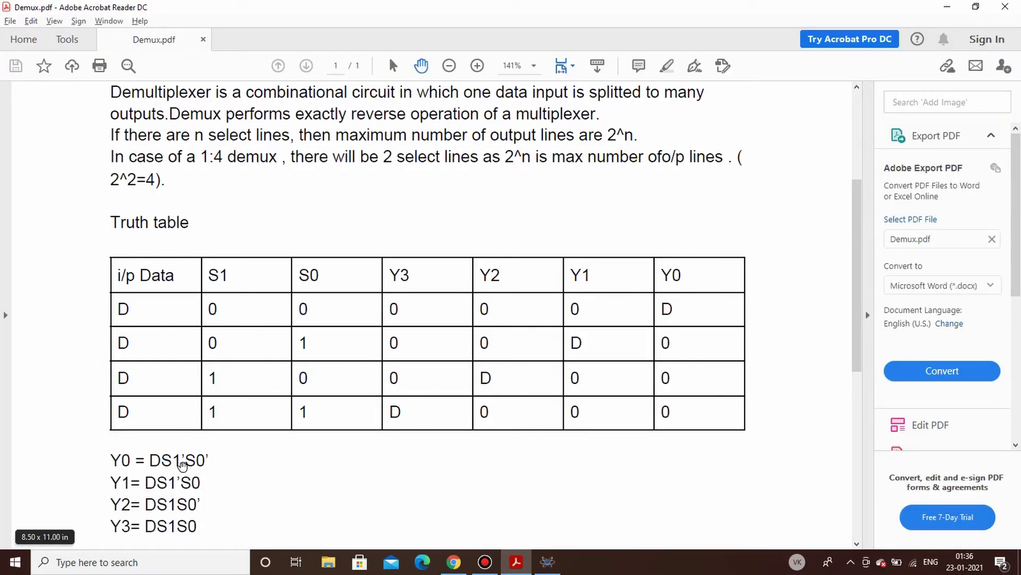
click(548, 562)
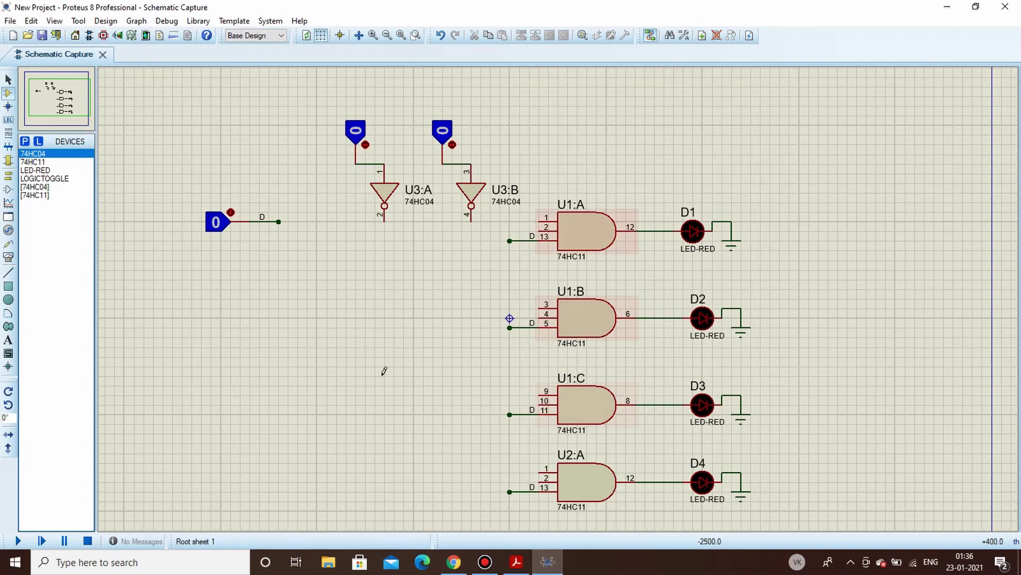
click(470, 222)
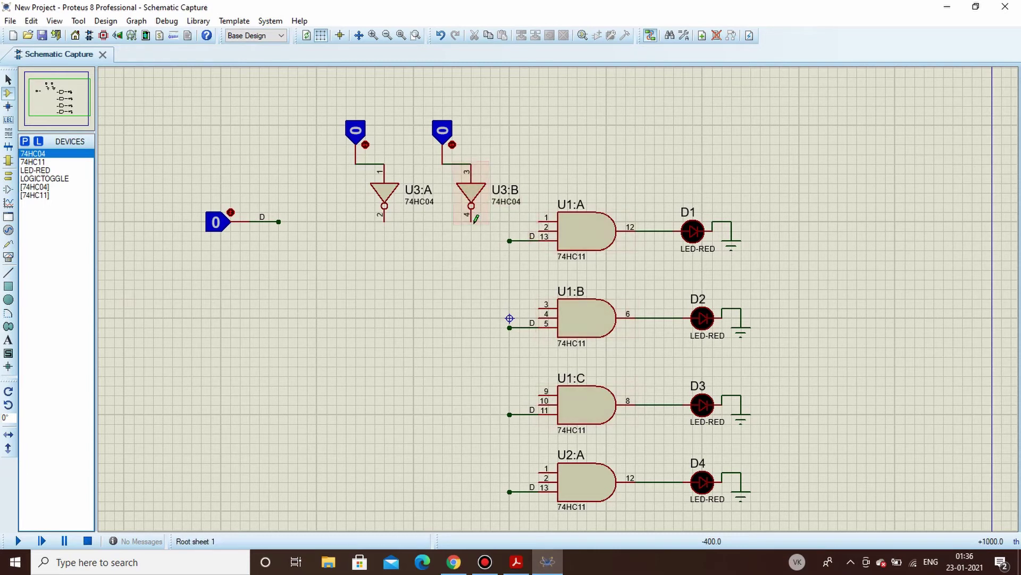
click(538, 222)
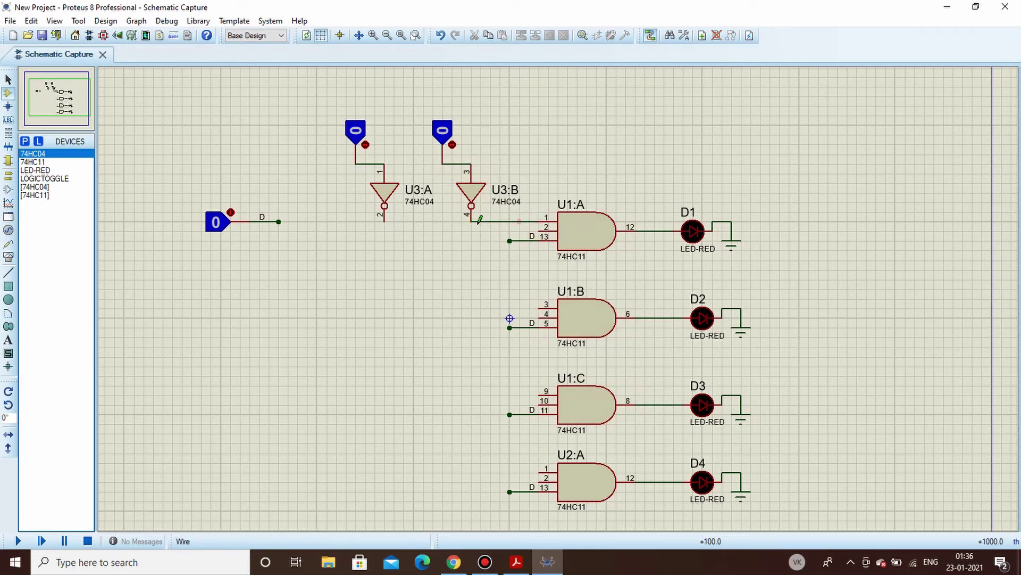
click(384, 221)
click(545, 229)
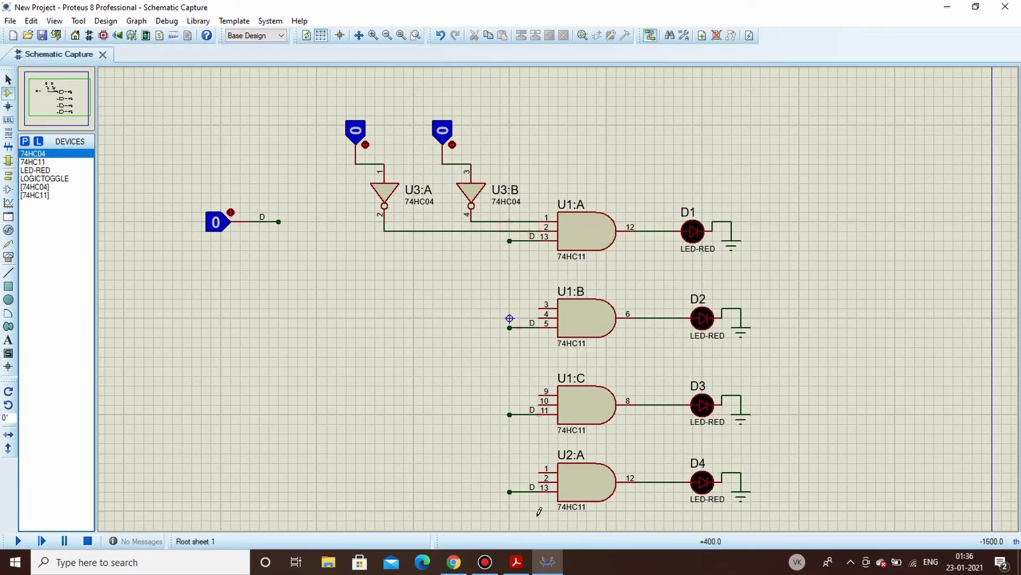
Consult the Y1 equation in Demux.pdf and wire U3:A's output to pin 4 and the right select toggle to pin 3 of gate U1:B
click(516, 562)
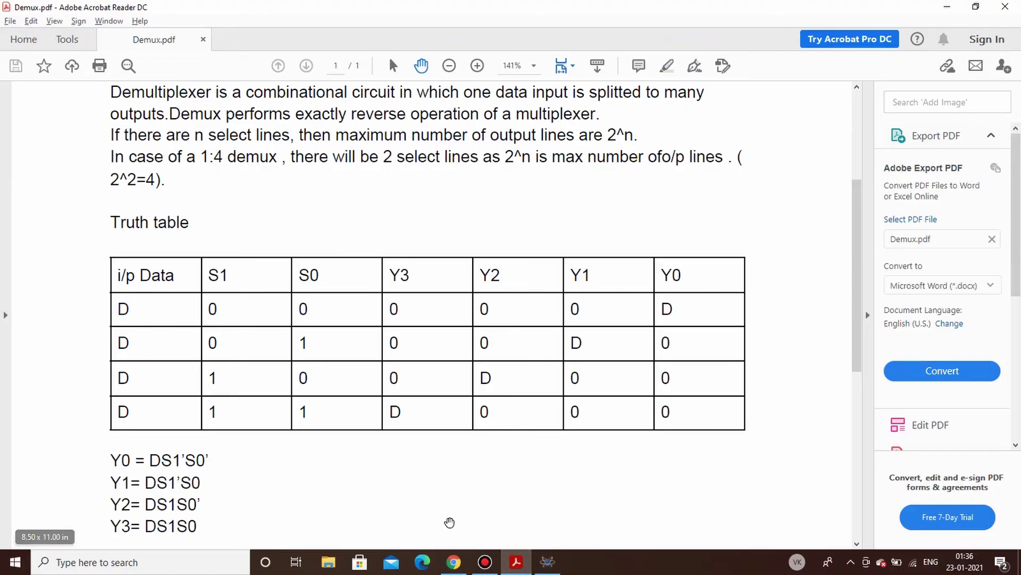
click(548, 561)
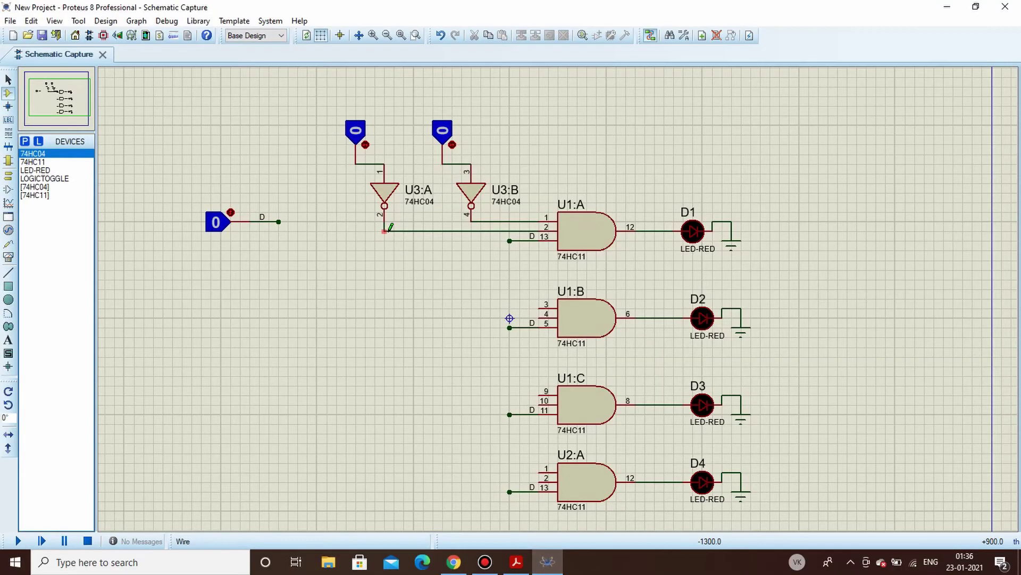
click(385, 231)
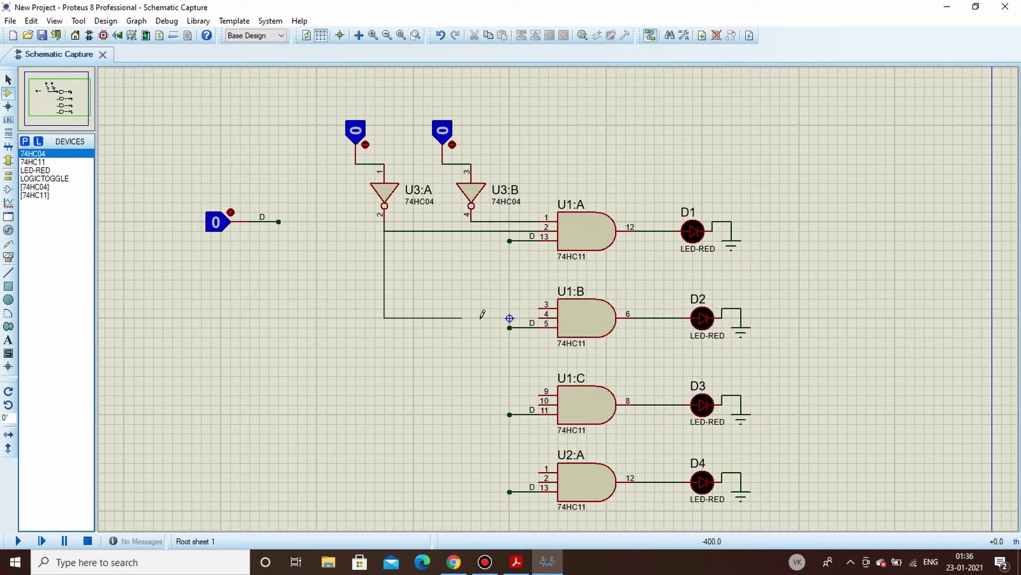
click(542, 316)
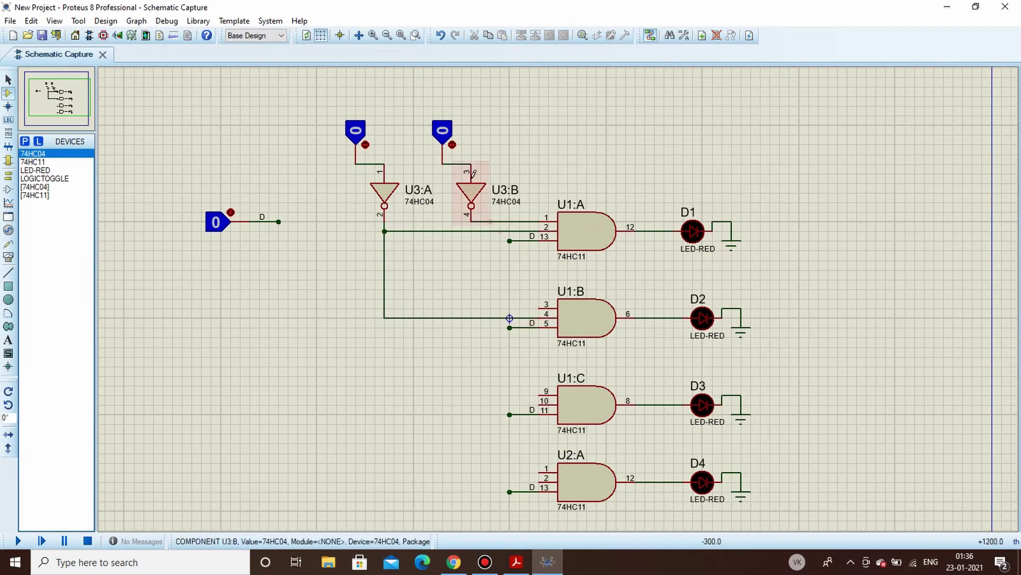
click(443, 164)
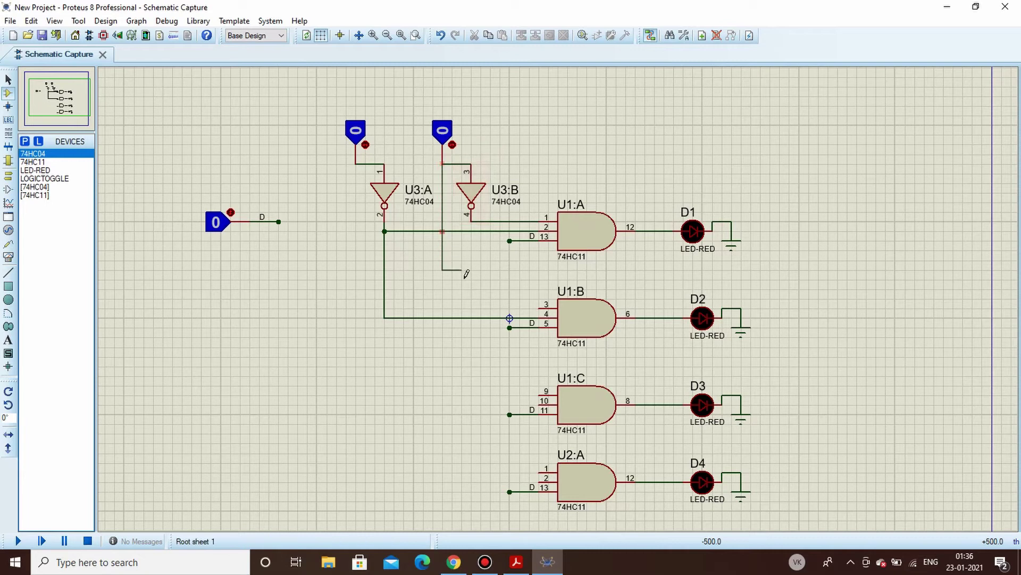
click(544, 306)
Consult the Y2 equation in Demux.pdf and wire the left select toggle to pin 10 and U3:B's output to pin 9 of gate U1:C
click(516, 561)
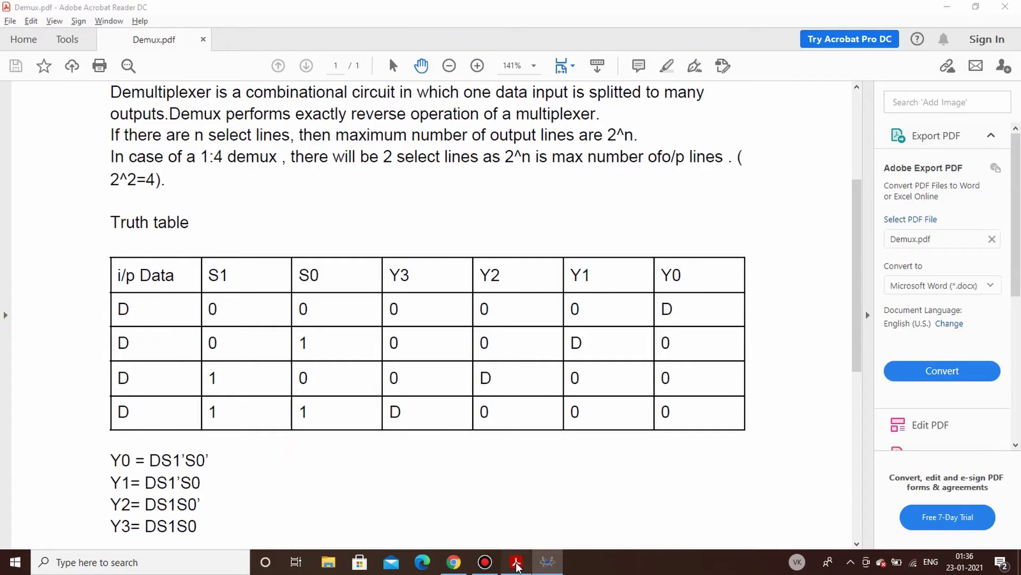
click(547, 561)
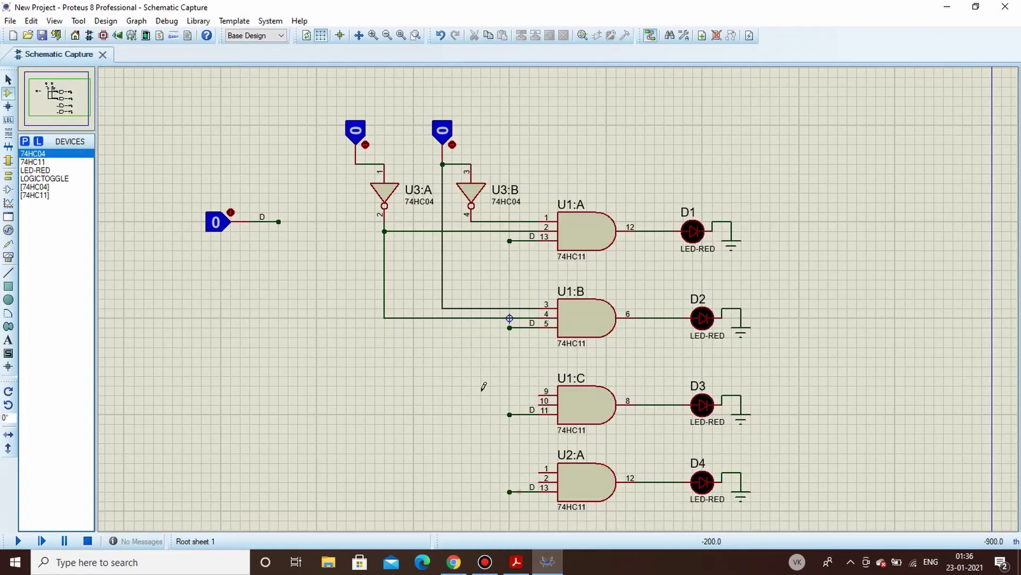
click(356, 160)
click(541, 403)
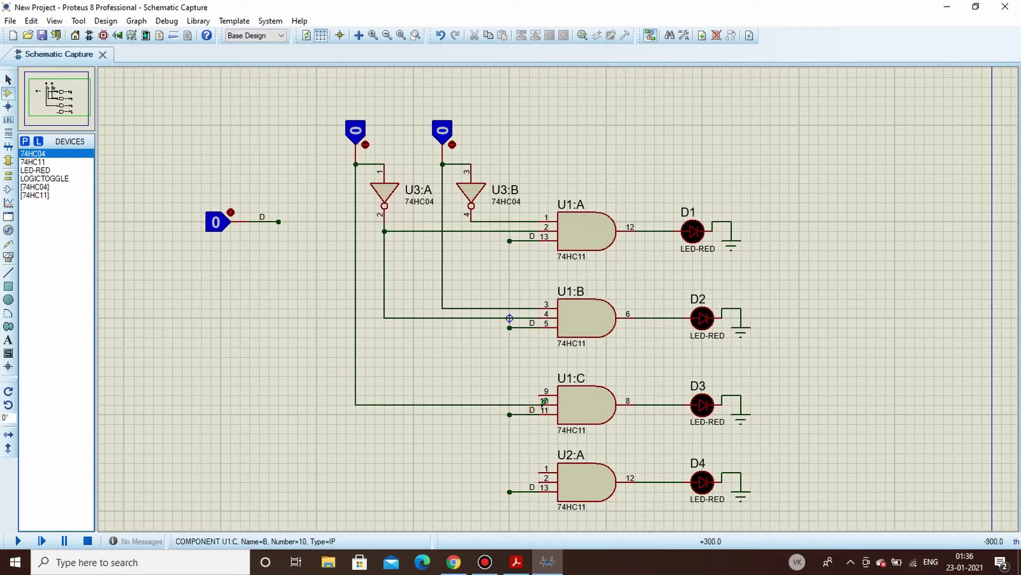
click(471, 219)
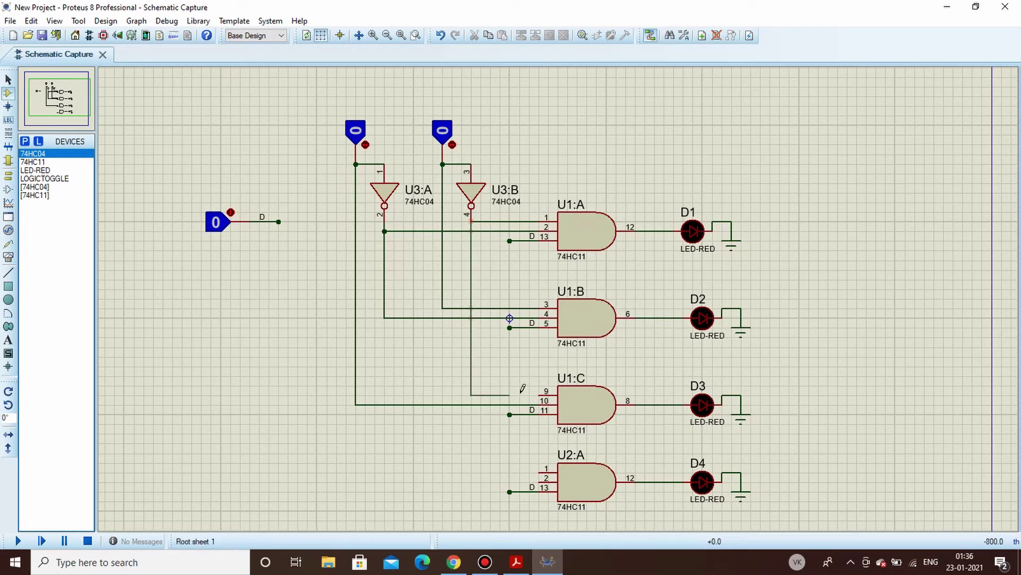
click(541, 390)
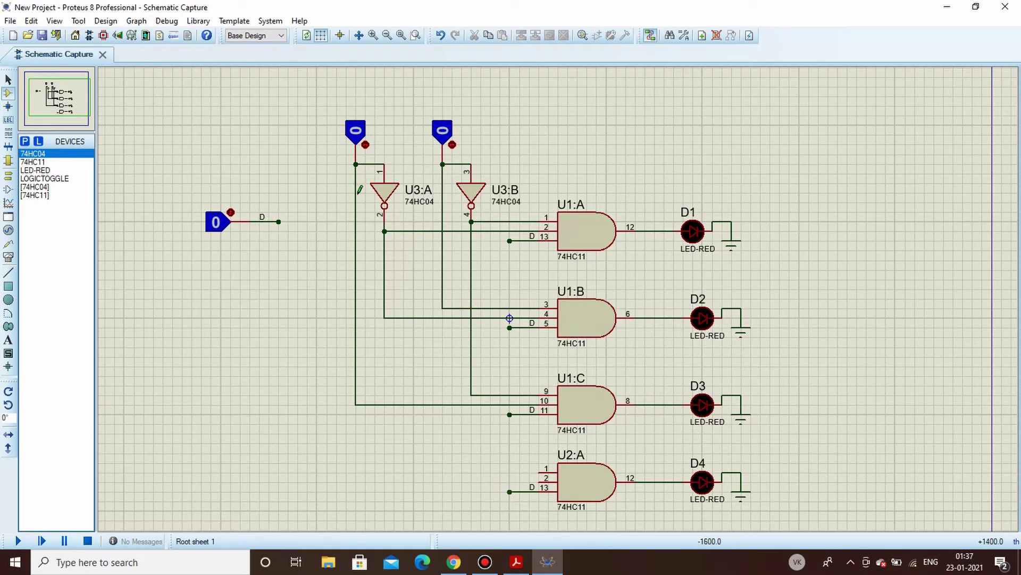
Wire the left select toggle's line to pin 2 and the right select toggle's line to pin 1 of gate U2:A
click(356, 403)
click(539, 478)
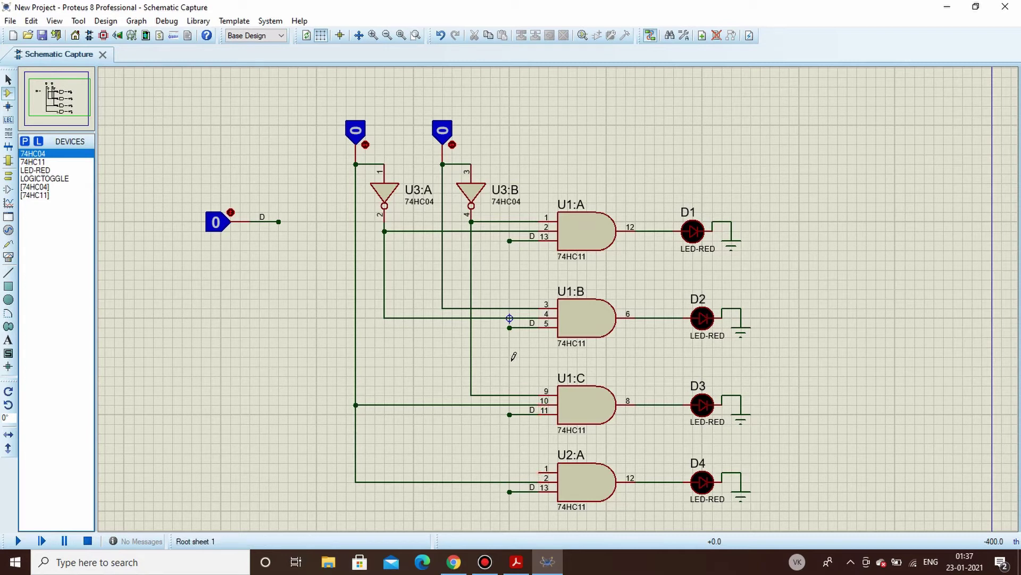
click(442, 307)
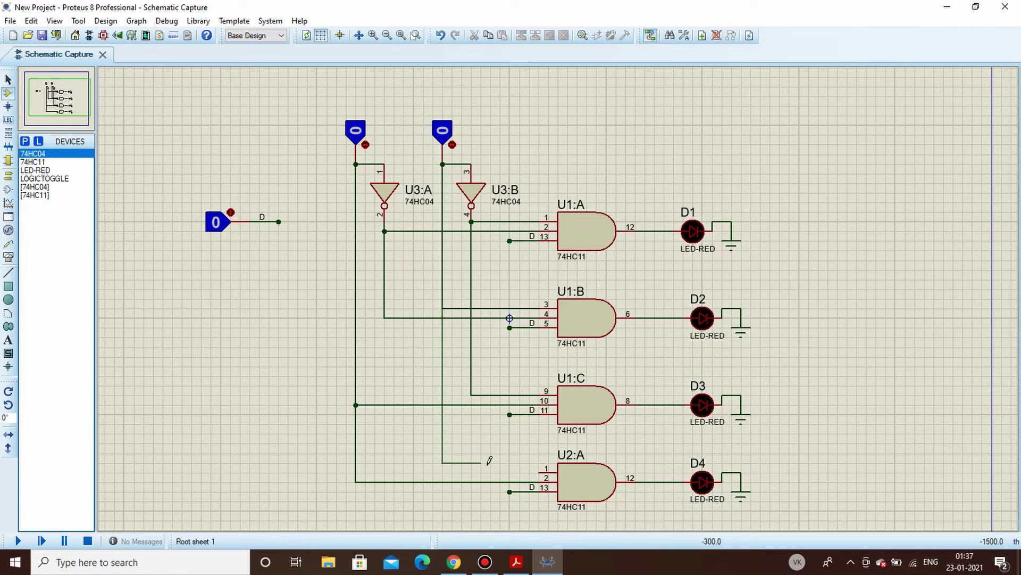
click(542, 468)
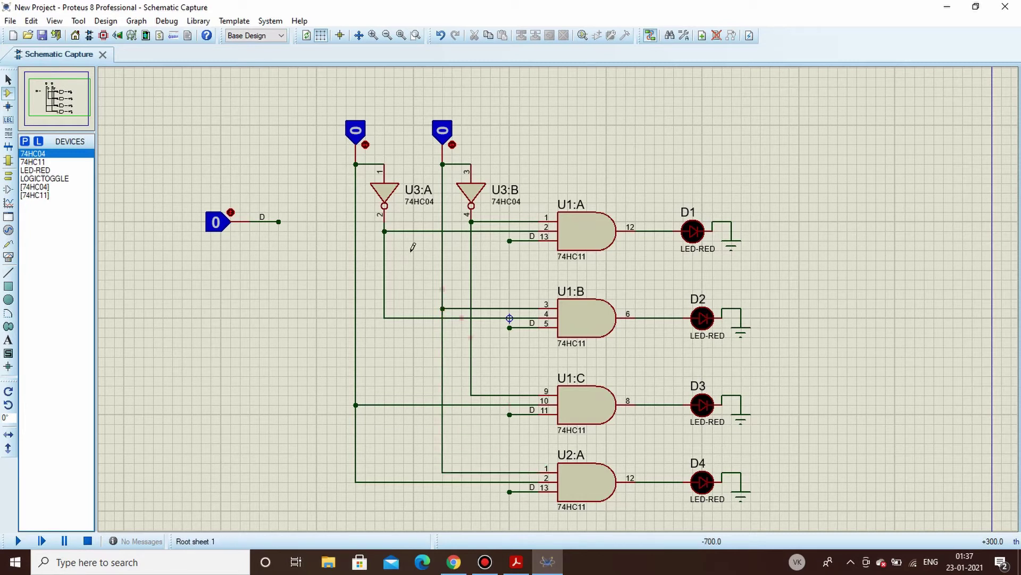
Simulate the demultiplexer with data input D at 1, switch the right select toggle to 1, and stop the simulation
click(19, 540)
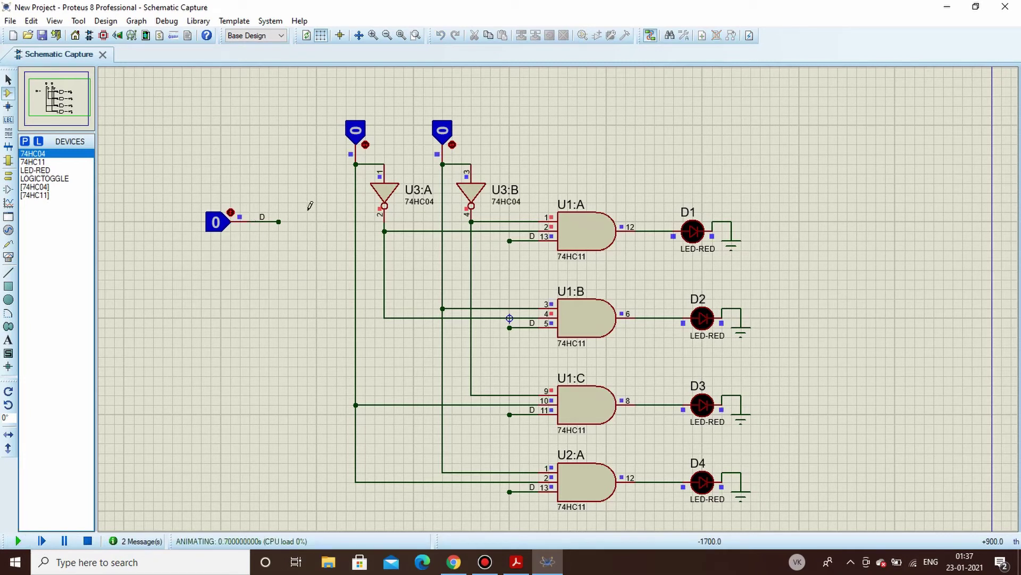
click(232, 212)
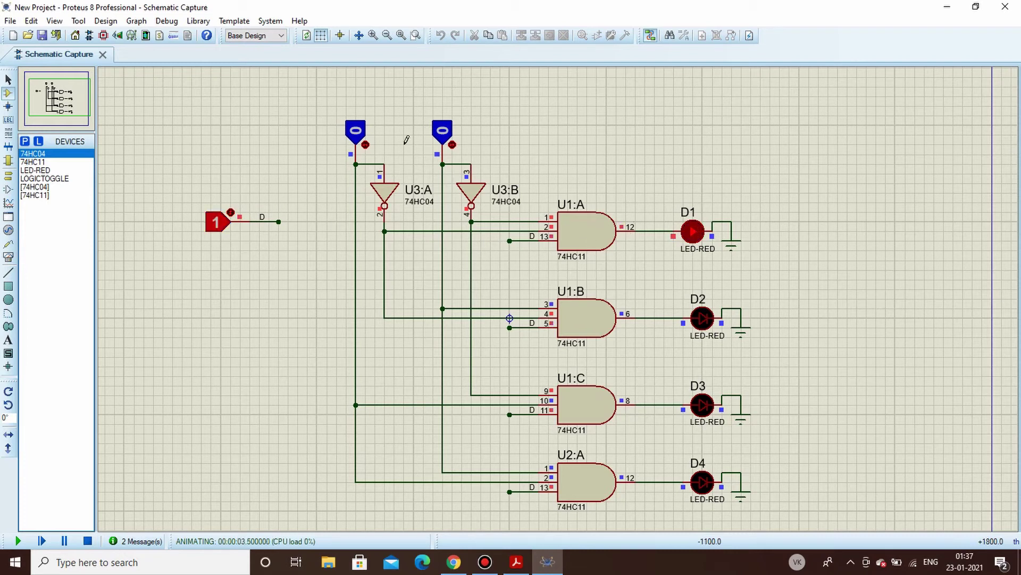
click(453, 142)
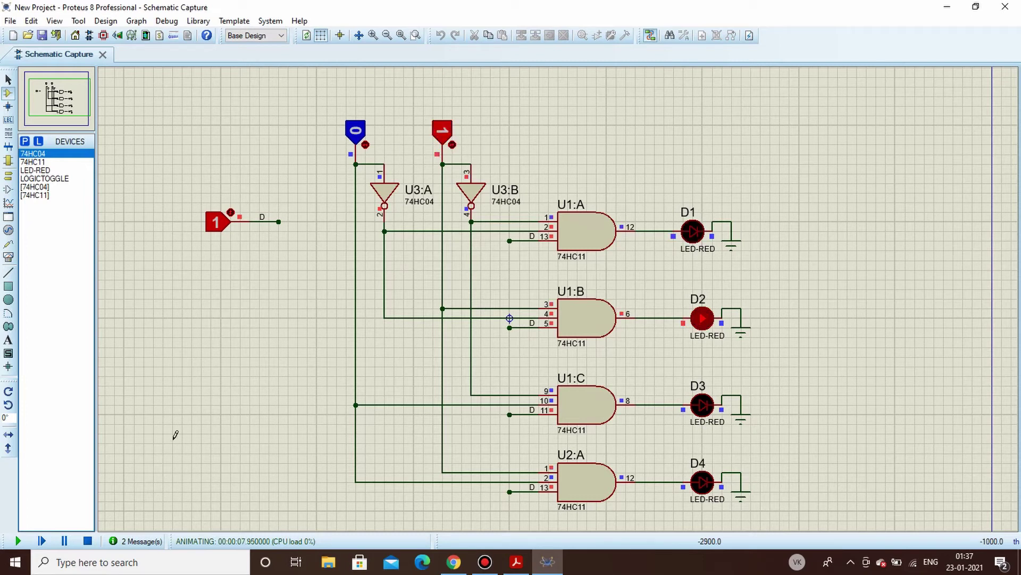
click(88, 540)
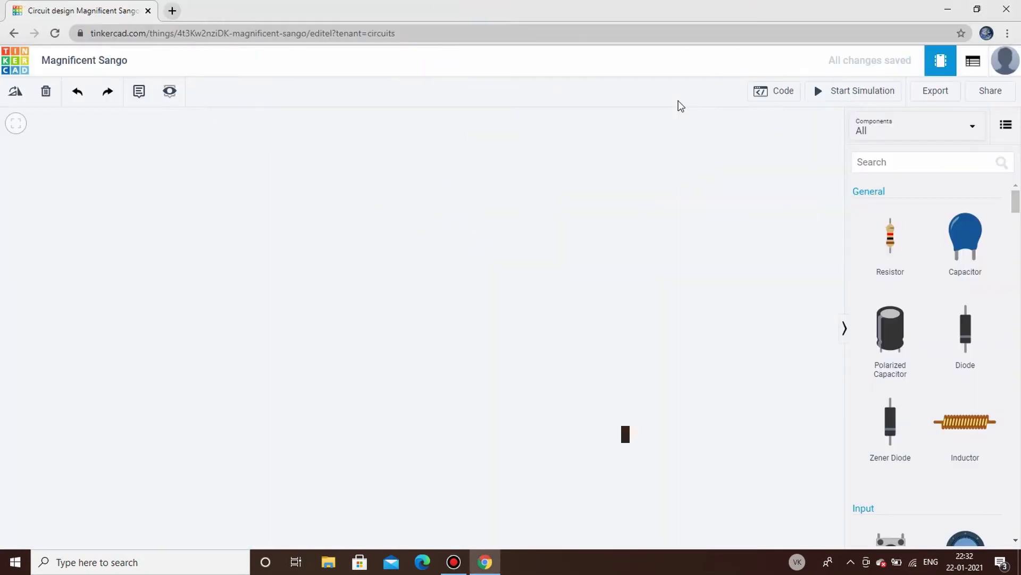
Switch to the Tinkercad circuit, search the components for "bread" and place a full-size Breadboard in the centre of the workplane
click(898, 165)
text(bread)
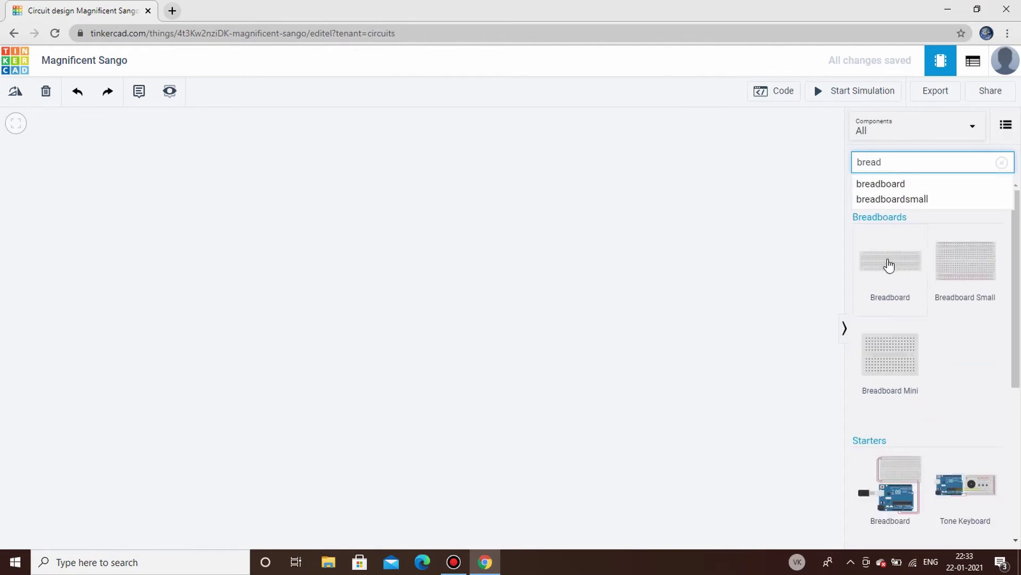
drag(376, 293, 420, 365)
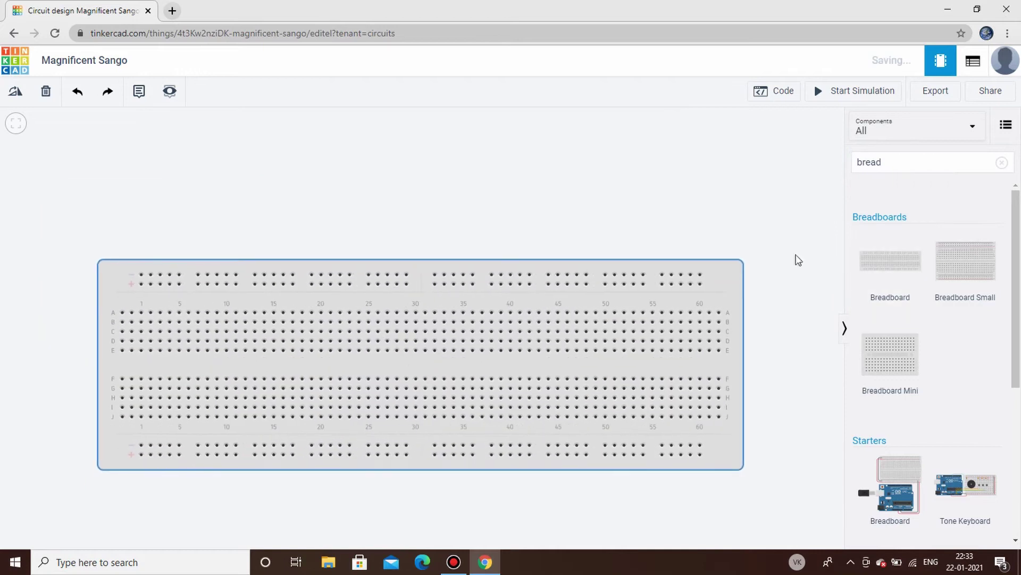
Search the components for "power" and place a Power Supply just above the left end of the breadboard
click(1001, 163)
text(power)
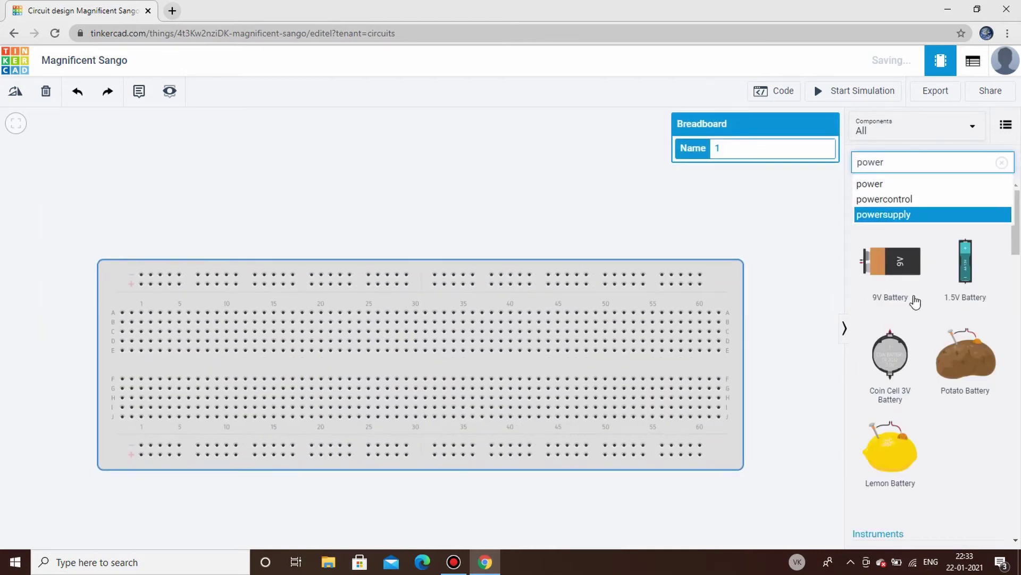
scroll(915, 302, down, 3)
drag(185, 226, 164, 246)
click(417, 194)
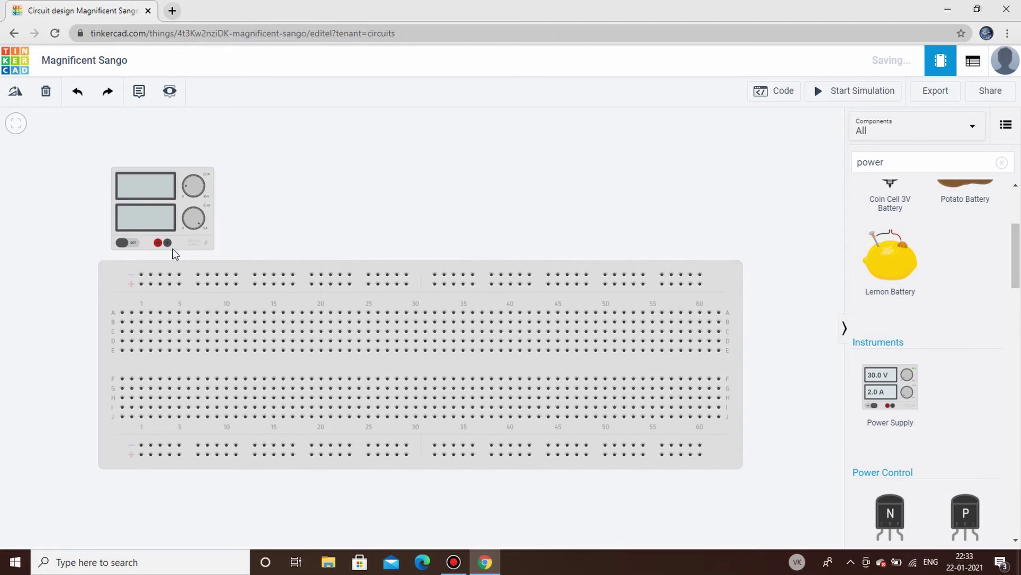
Wire the supply's positive and negative terminals to the breadboard's upper positive and negative rails, aligning the supply above the holes
click(158, 243)
click(159, 283)
click(242, 221)
drag(174, 208, 177, 208)
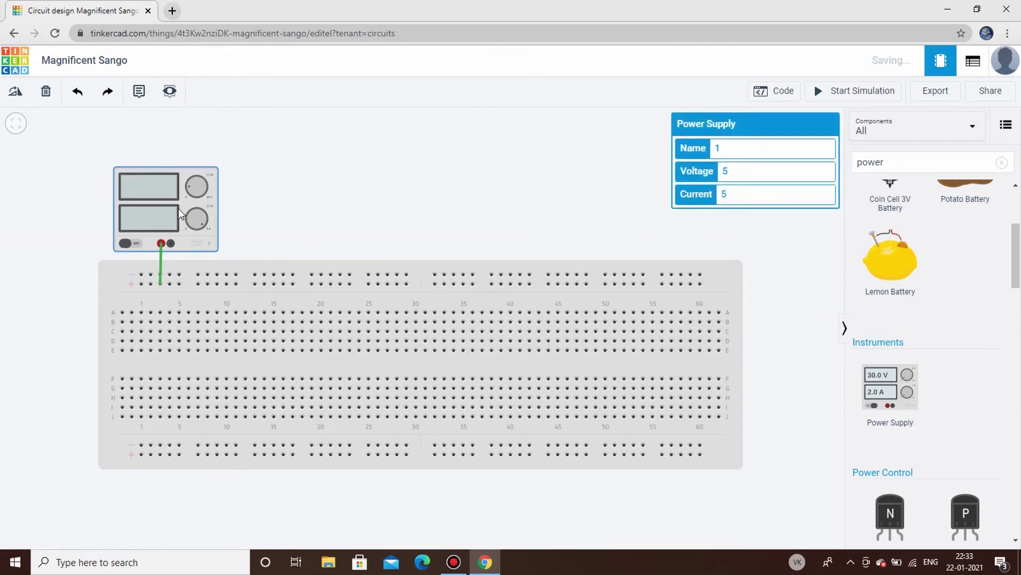
click(297, 201)
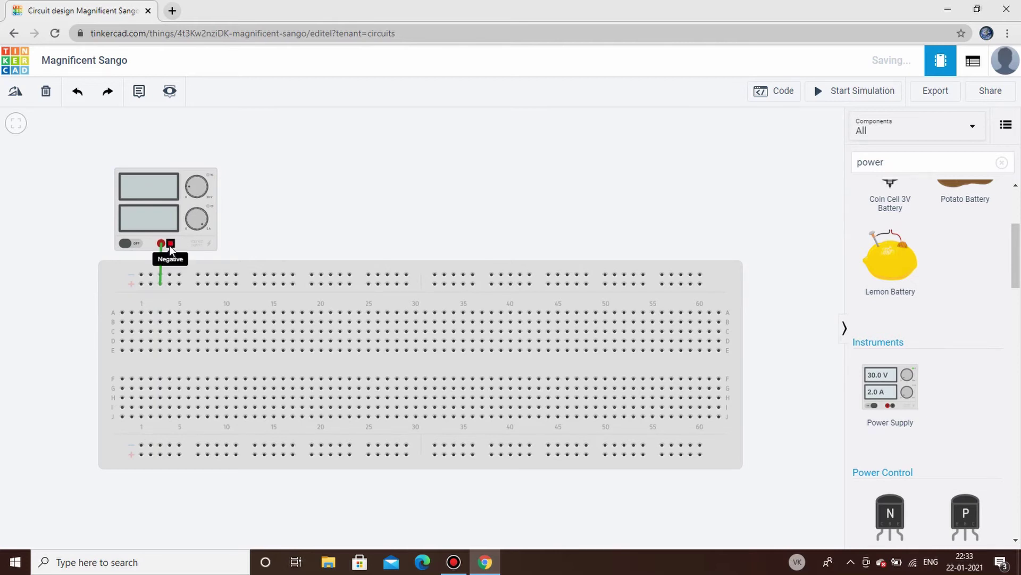
click(169, 245)
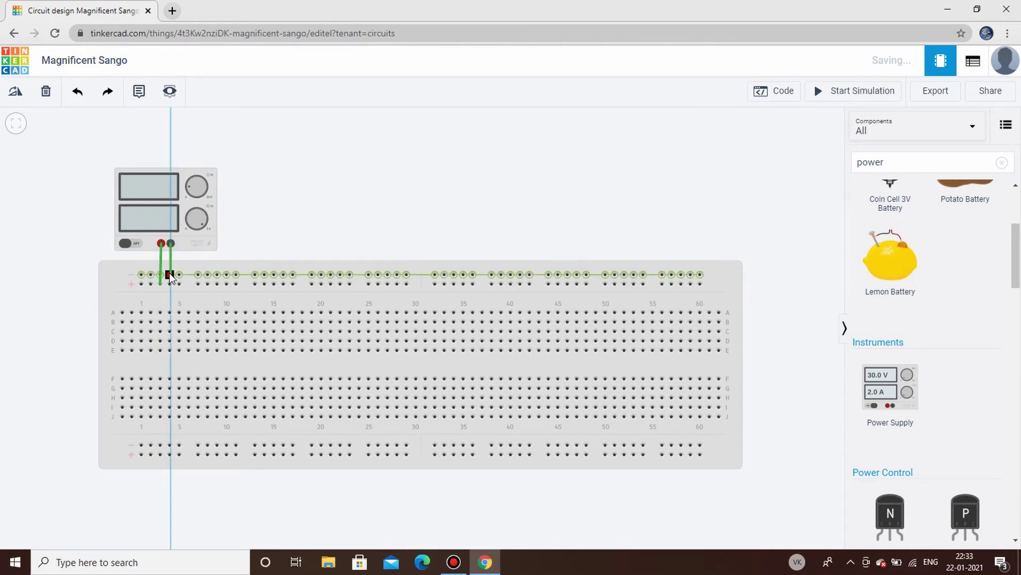
click(169, 275)
click(289, 219)
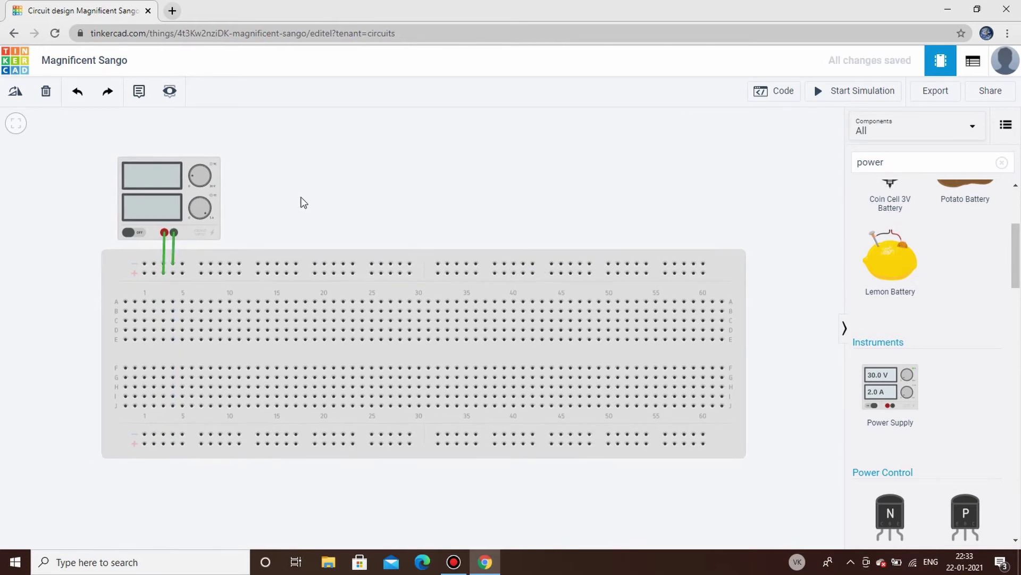
Wire the first hole of the upper positive rail around the breadboard's left side to the inner row of the lower rails
click(144, 270)
click(75, 272)
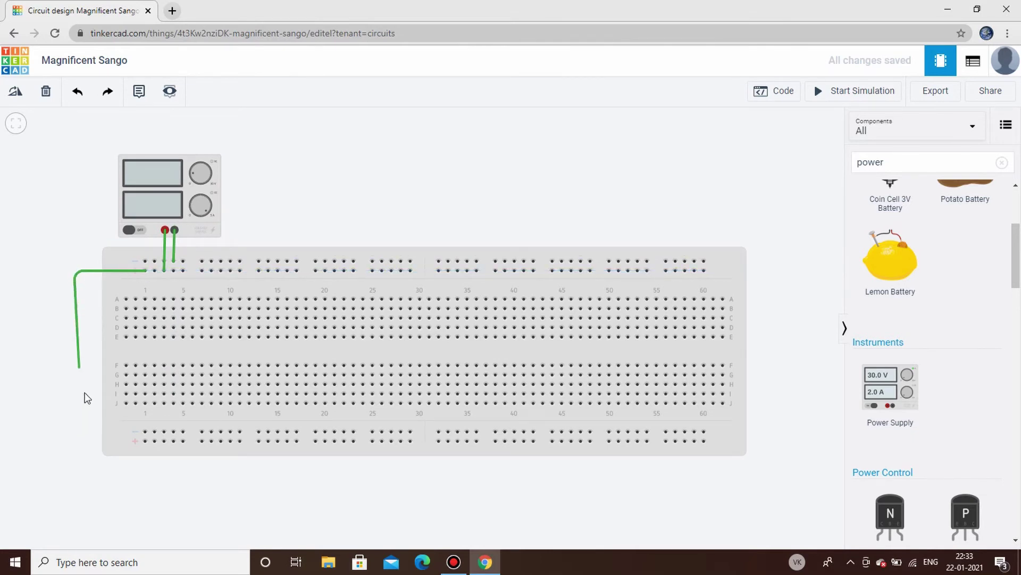
click(72, 432)
click(145, 440)
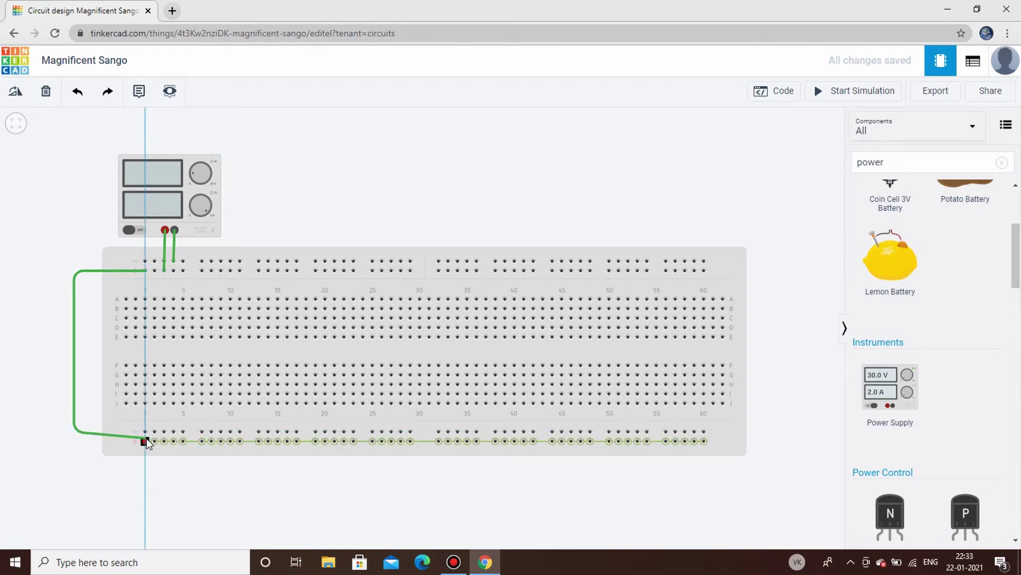
click(157, 481)
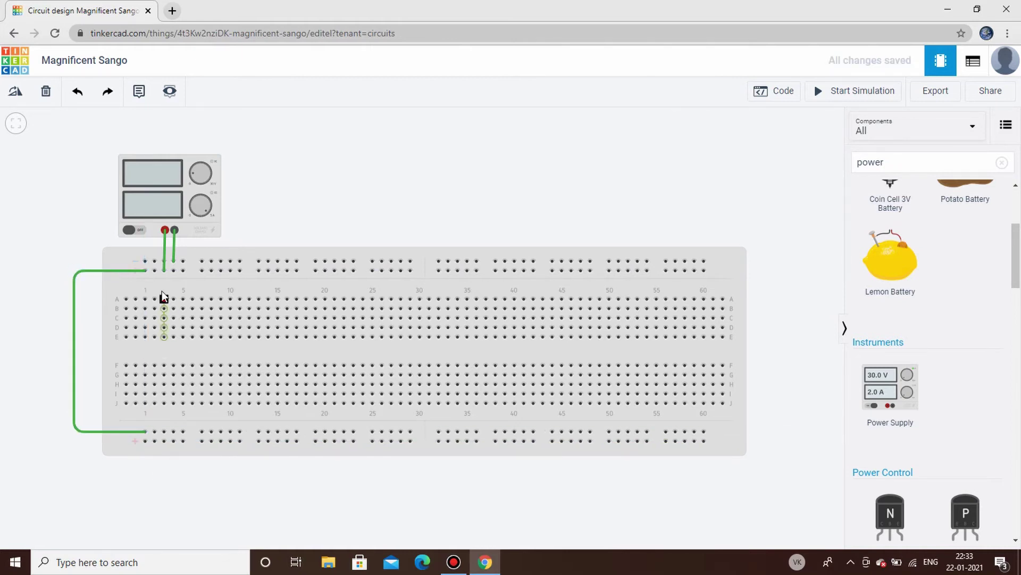
Wire the first hole of the upper negative rail in a wider loop around the left side to the lower rails' outer row
click(145, 261)
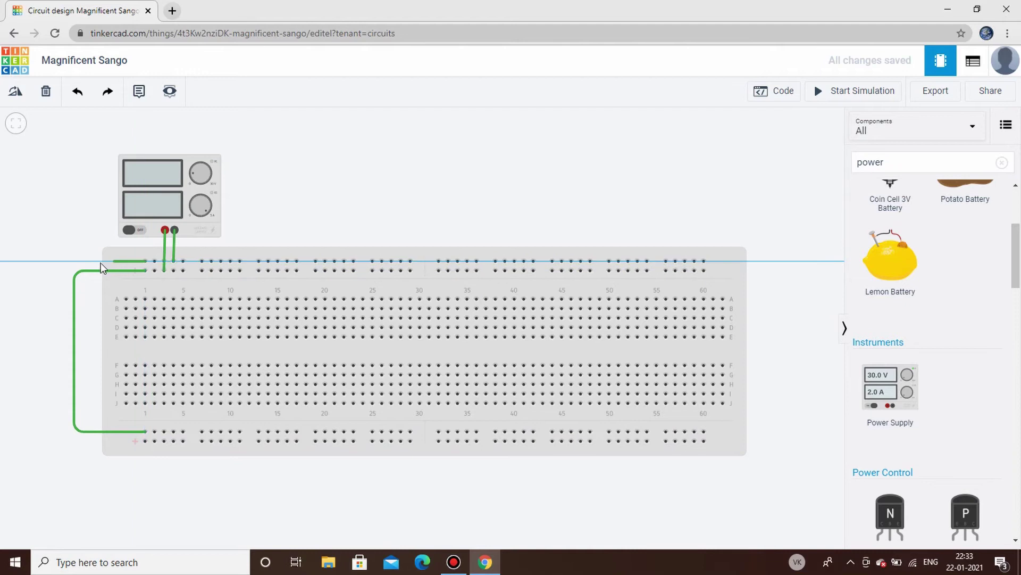
click(50, 261)
click(53, 444)
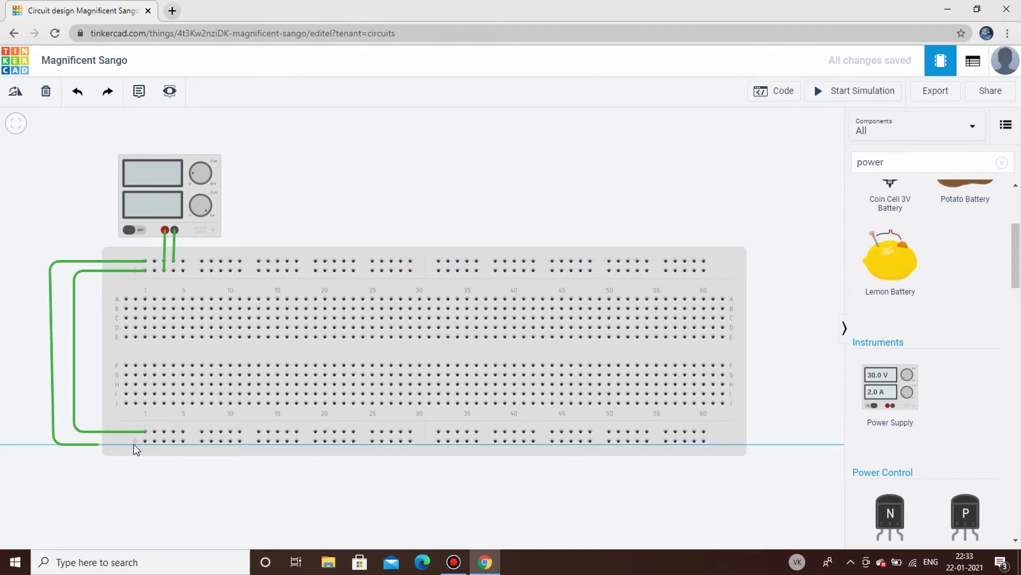
click(145, 441)
Color the power supply's positive wire red and its negative wire black
click(166, 269)
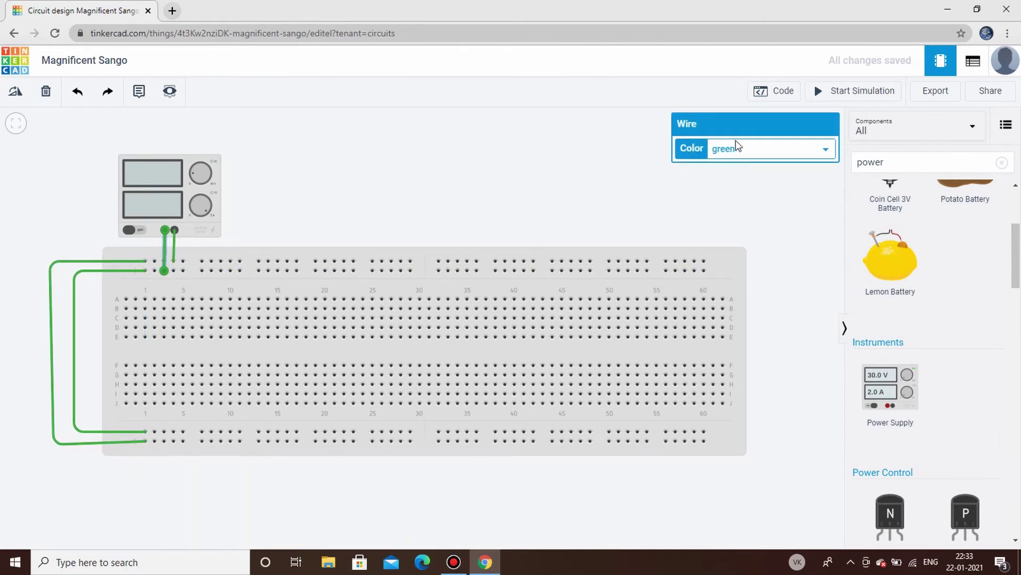
click(743, 148)
click(752, 176)
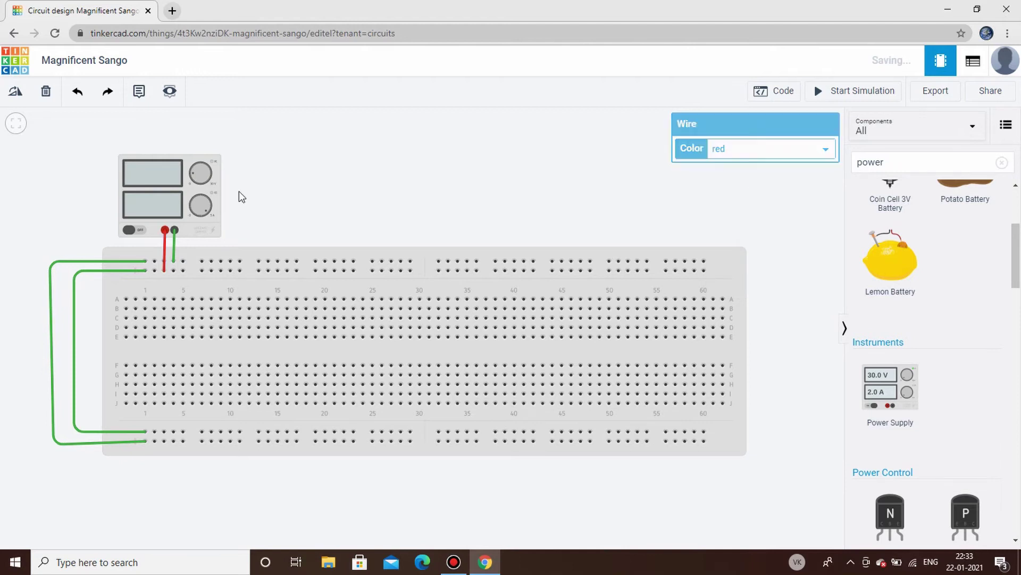
click(172, 248)
click(202, 239)
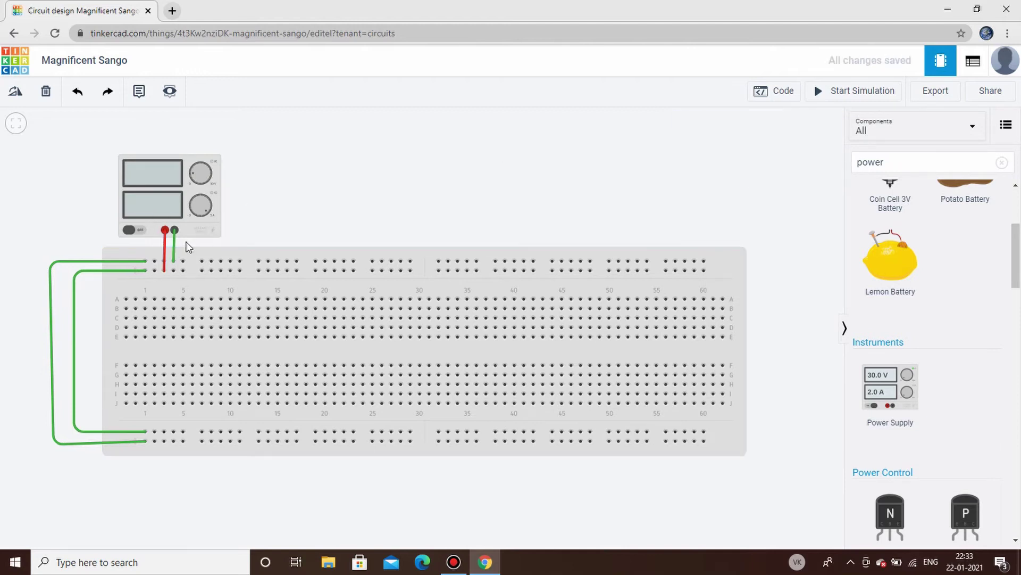
click(175, 242)
click(758, 149)
click(752, 165)
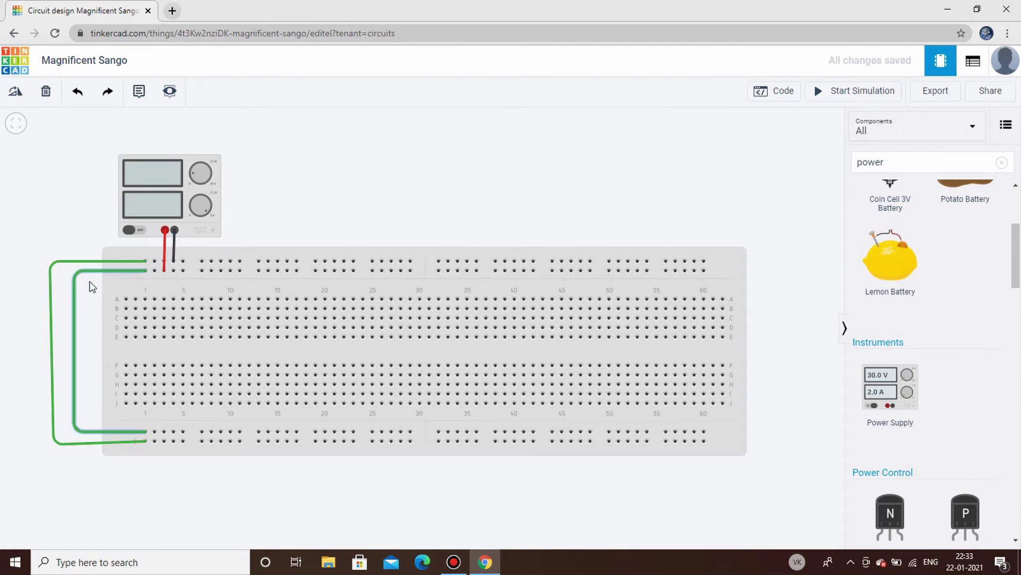
Color the inner loop wire between the upper and lower rails red and the outer loop wire black
click(99, 271)
click(775, 151)
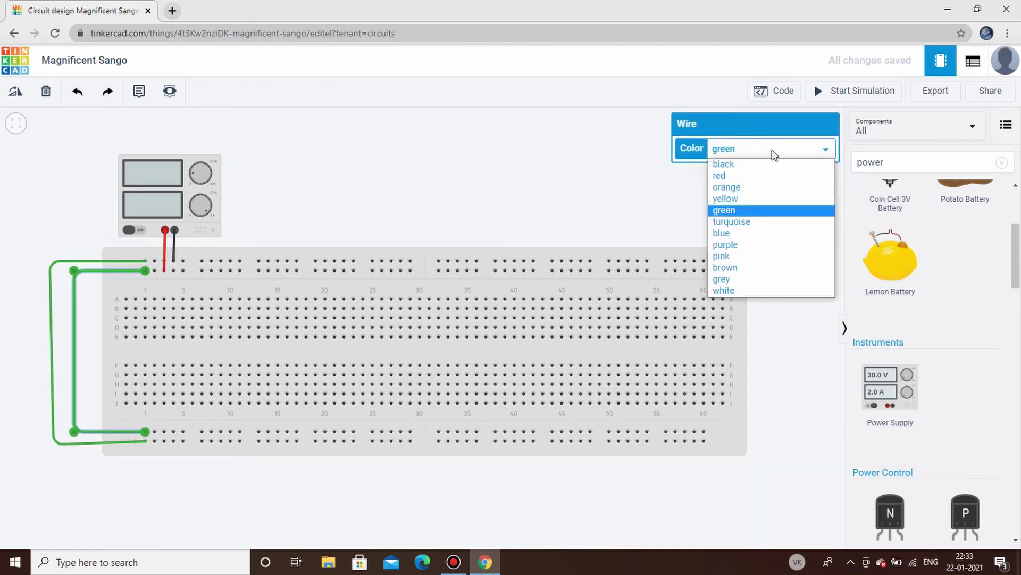
click(724, 174)
click(319, 186)
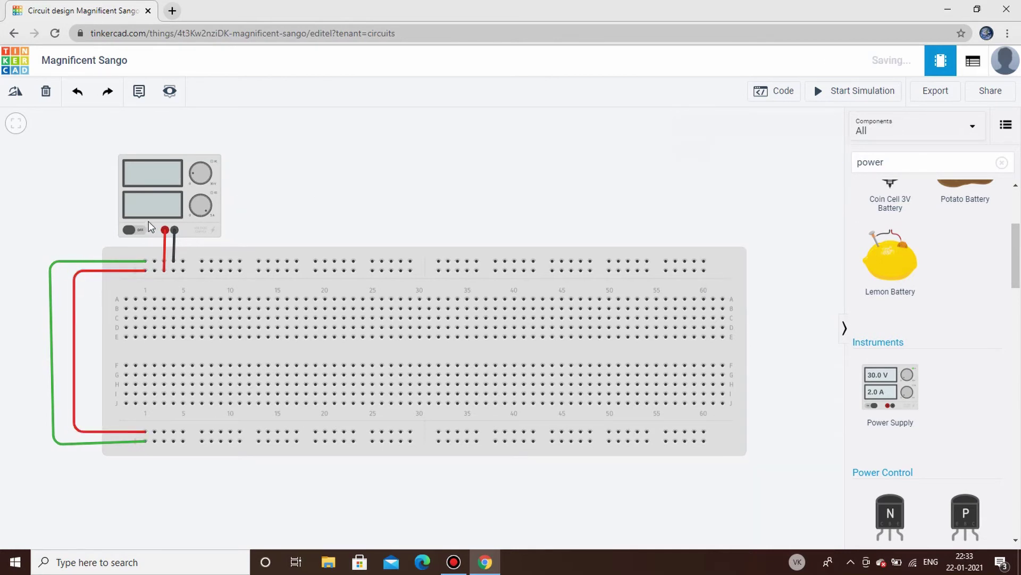
click(95, 260)
click(755, 150)
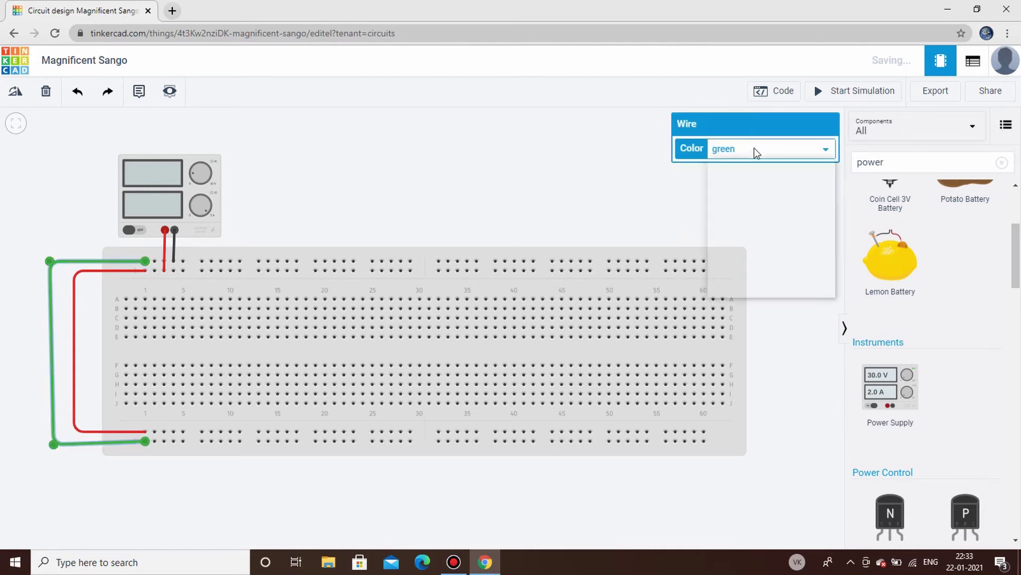
click(768, 160)
click(582, 143)
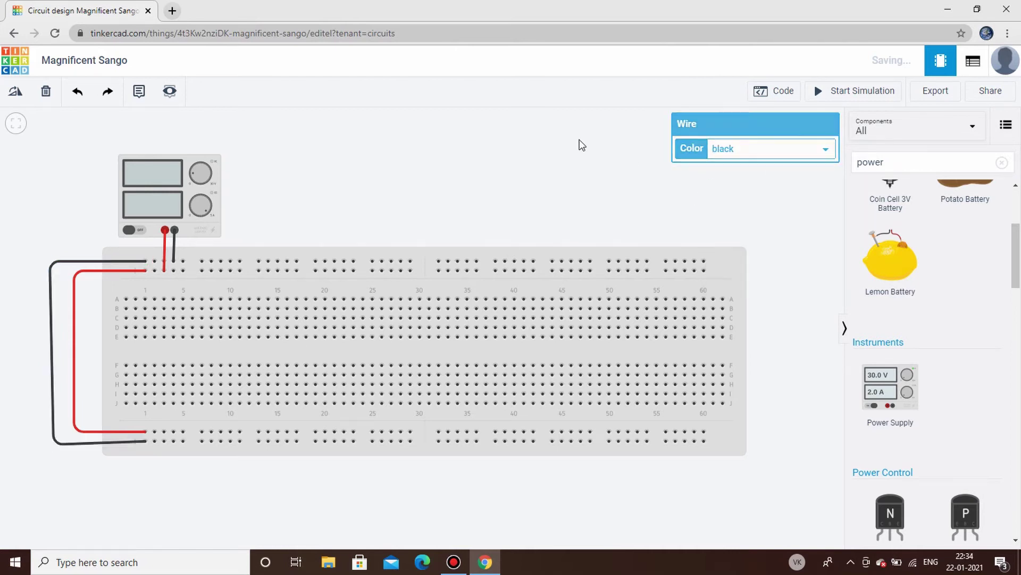
Replace the component search term with "and"
double_click(913, 162)
click(820, 178)
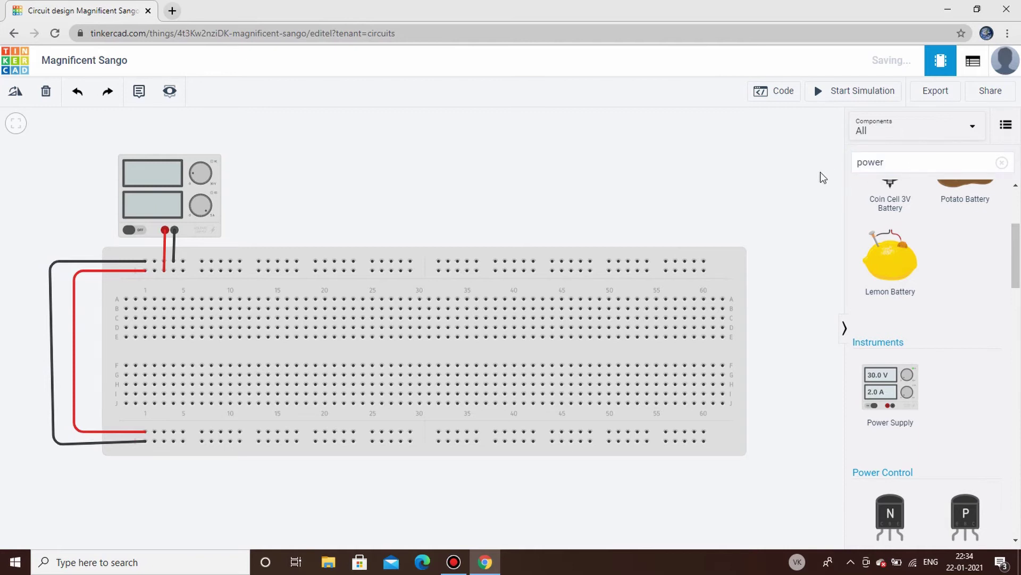
click(918, 157)
key(BackSpace)
key(BackSpace)
key(BackSpace)
key(BackSpace)
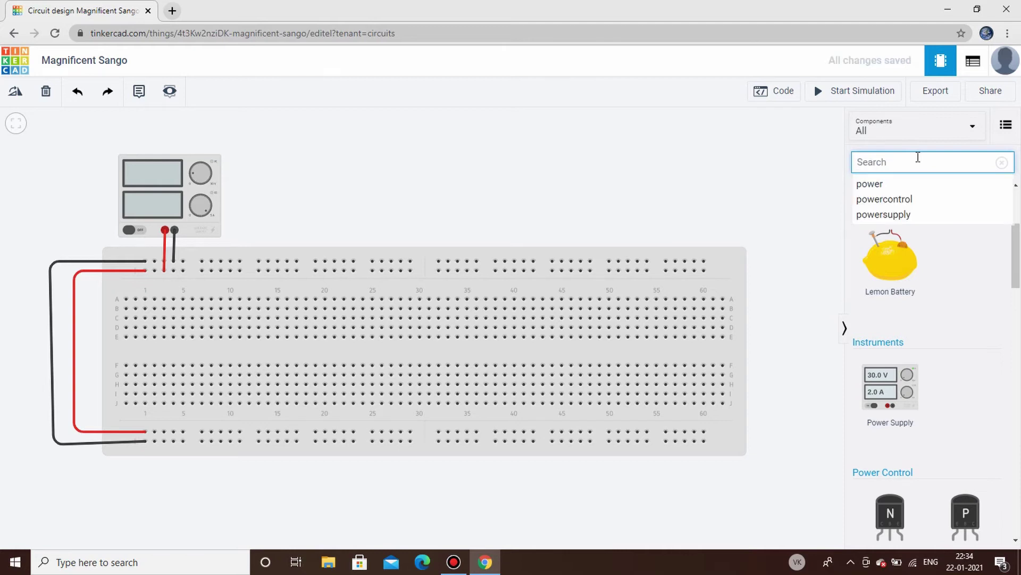
text(and)
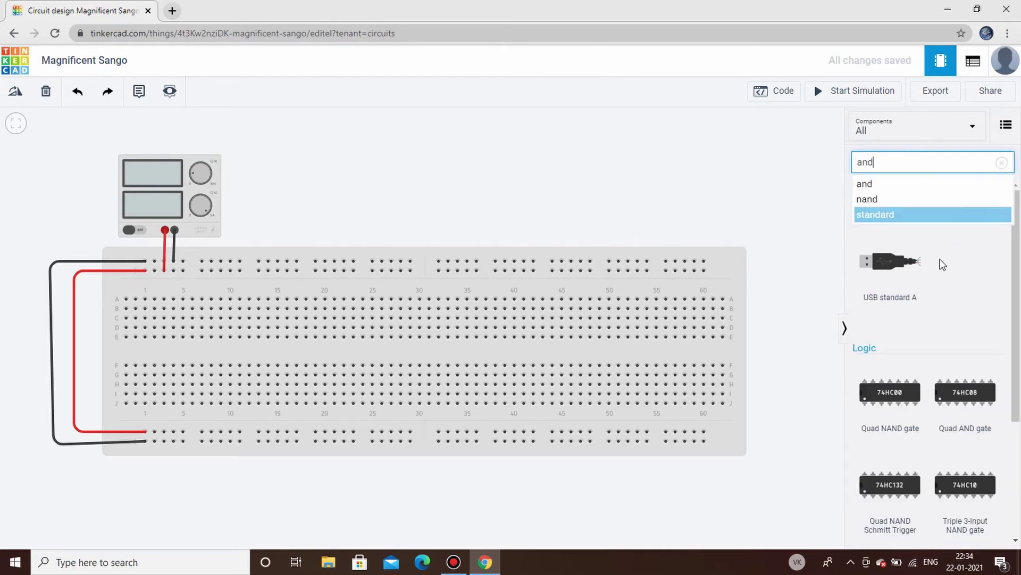
Place two 74HC11 Triple 3-Input AND gate chips across the breadboard's center gap, starting at columns 17 and 28
scroll(955, 259, down, 1)
scroll(960, 238, down, 1)
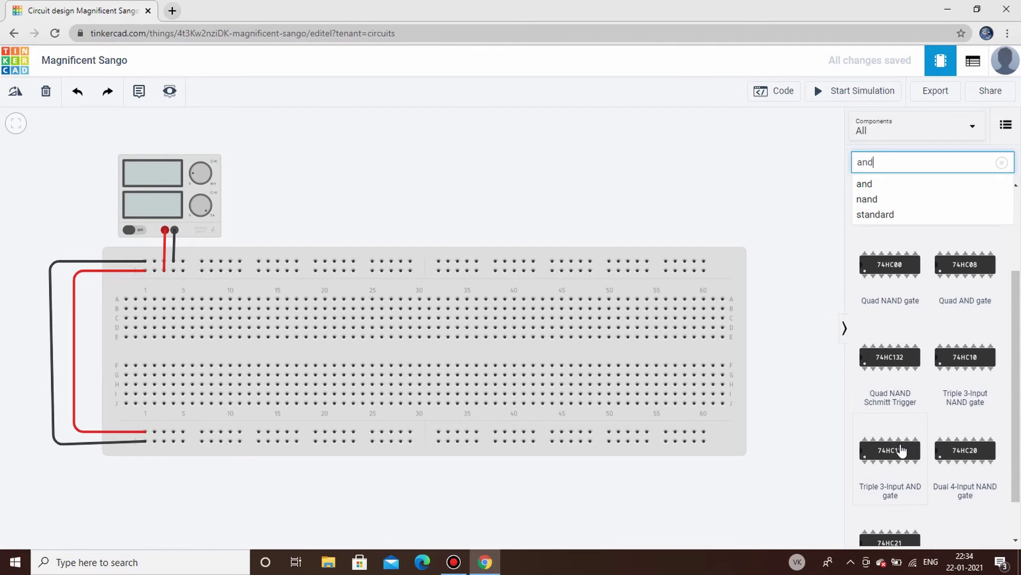
drag(900, 451, 328, 354)
click(378, 239)
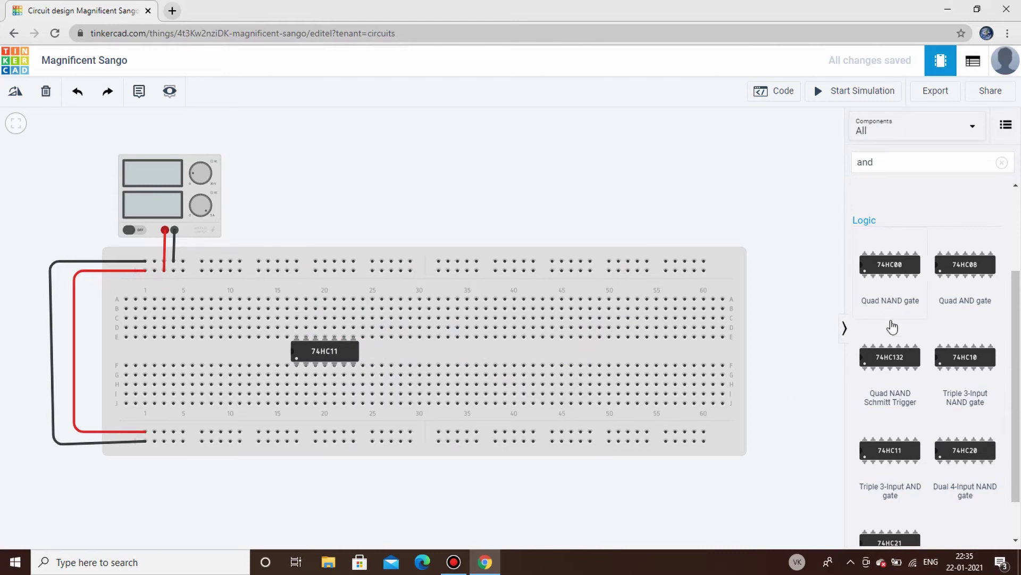
drag(887, 454, 432, 350)
click(449, 210)
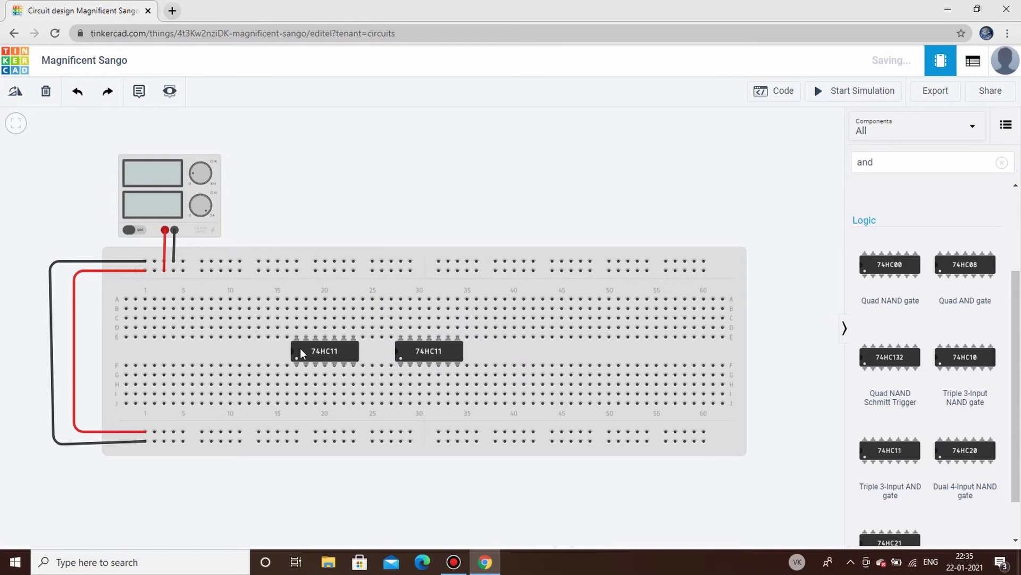
Wire row A of columns 17 and 28, above both 74HC11 chips' first upper pins, to the upper positive rail
click(296, 299)
click(297, 270)
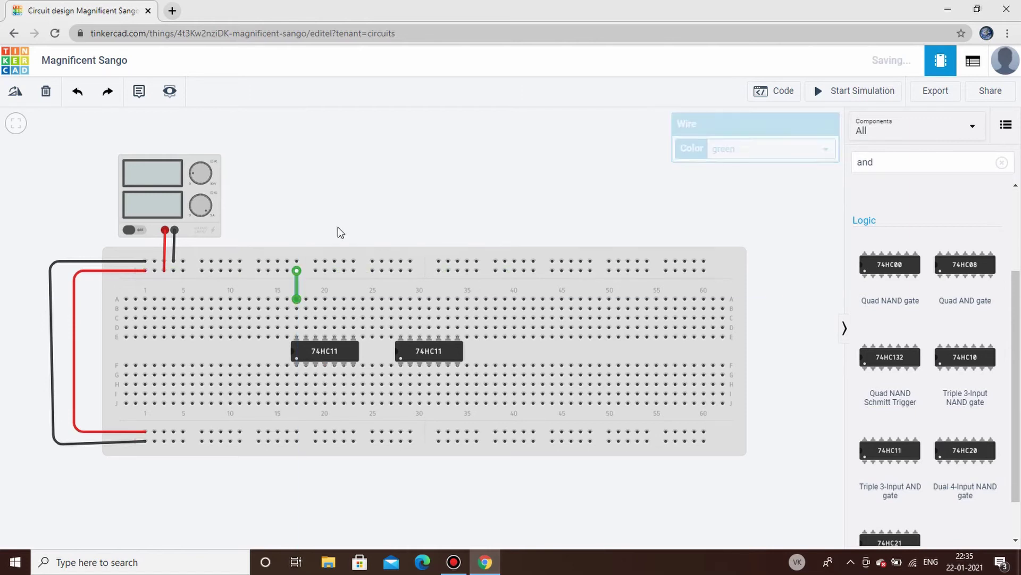
click(401, 299)
click(400, 269)
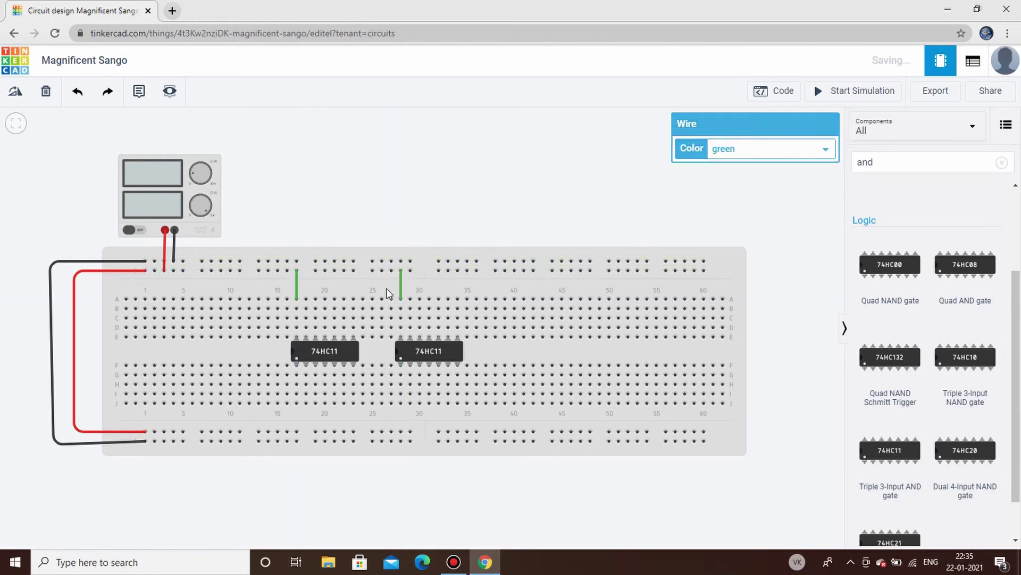
Wire row J of columns 23 and 34, below both 74HC11 chips' last lower pins, to the lower negative rail
click(354, 405)
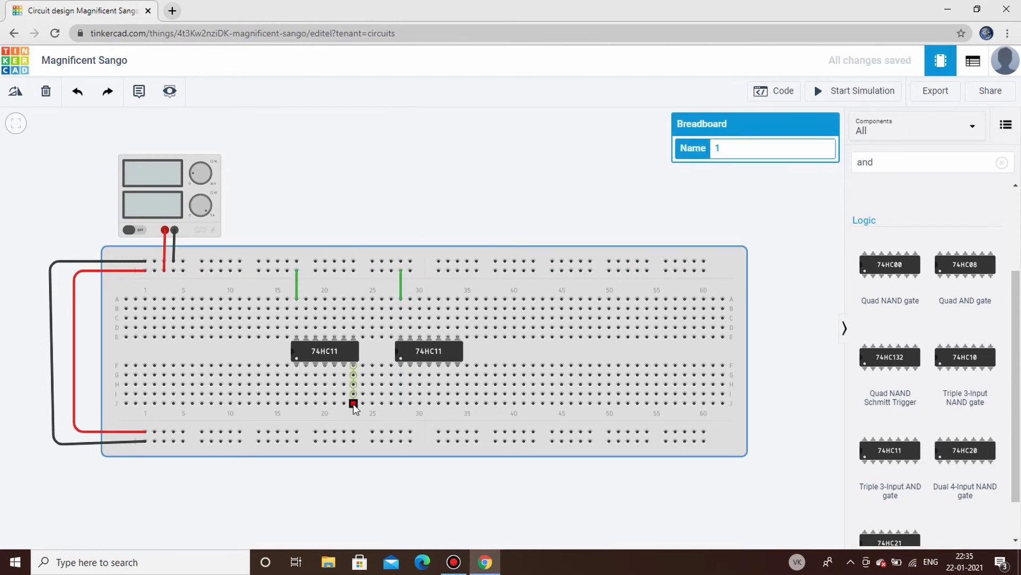
click(354, 404)
click(353, 441)
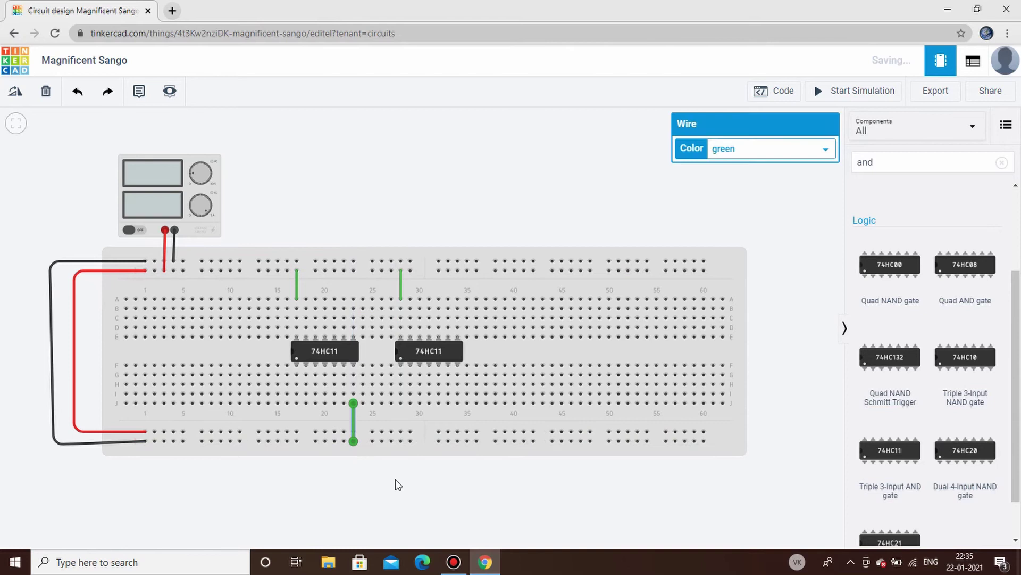
click(457, 404)
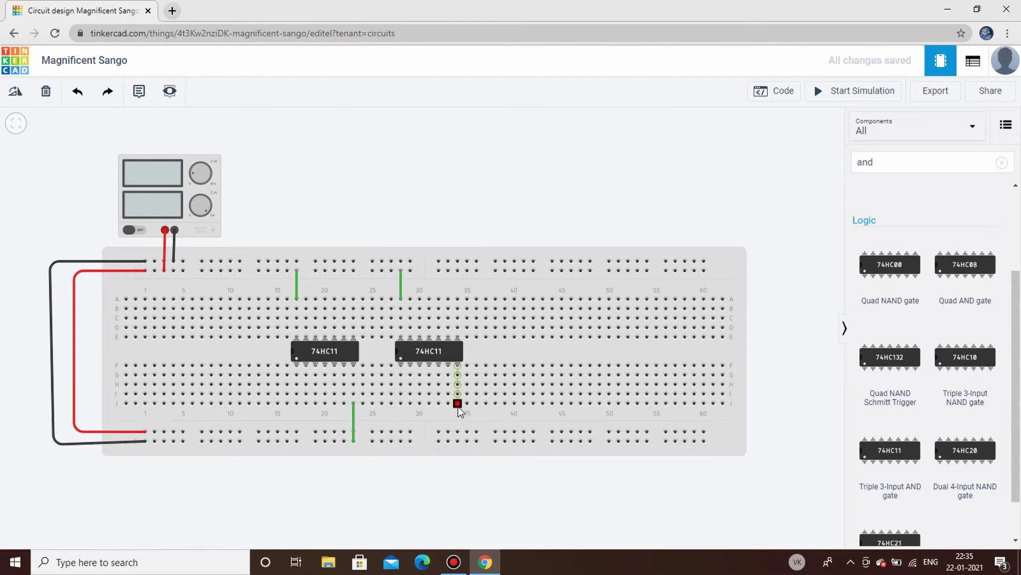
click(457, 440)
Clear the component search and place a DIP Switch SPST x 4 on the breadboard at columns 5 to 8
click(956, 171)
key(BackSpace)
key(BackSpace)
scroll(931, 334, down, 8)
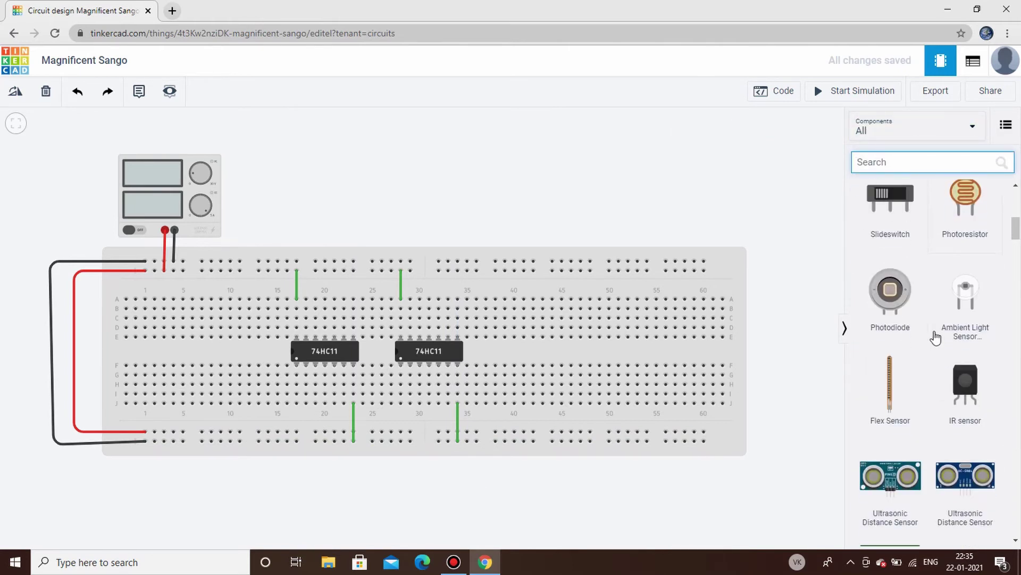
scroll(935, 336, down, 10)
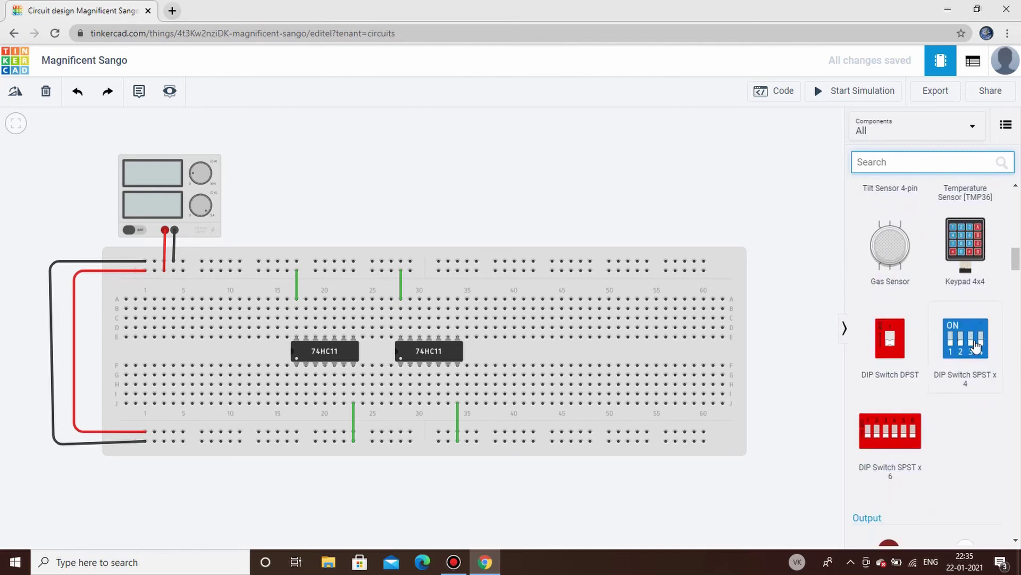
click(976, 345)
drag(977, 344, 197, 333)
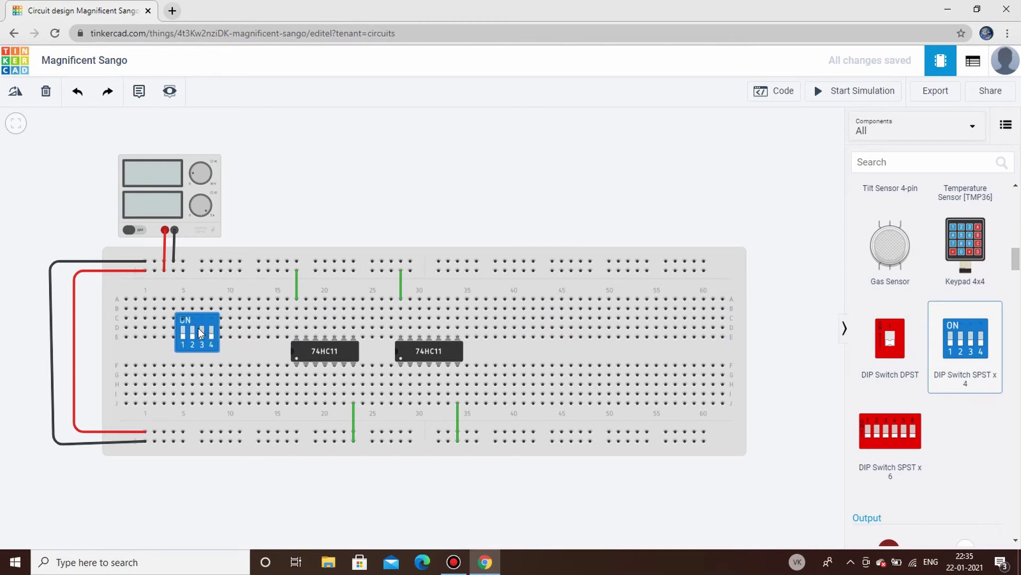
click(817, 245)
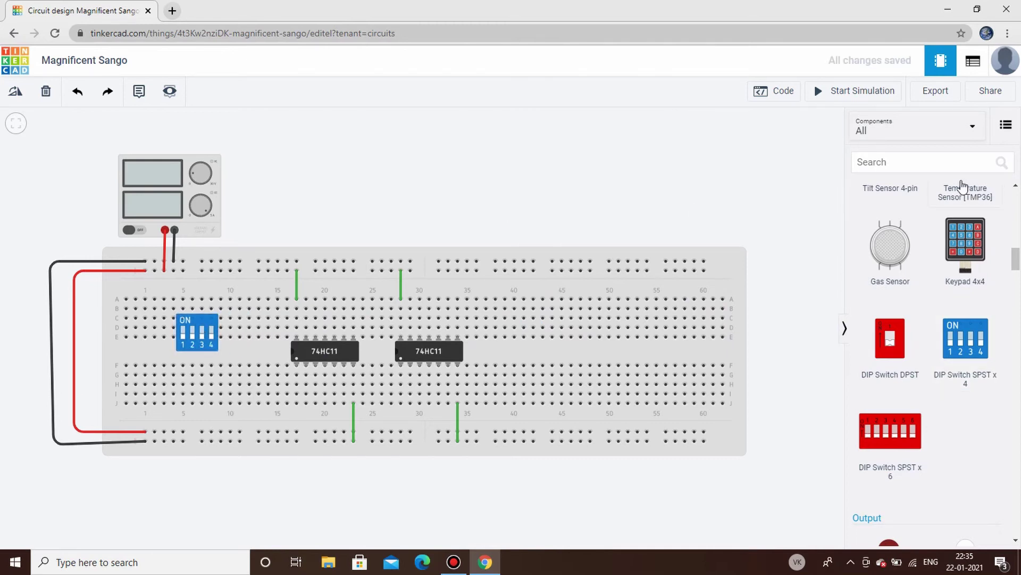
Search for 7404, place the 74HC04 Hex Inverter across the gap at columns 9 to 15, and shift the DIP switch one column left
click(951, 170)
text(7404)
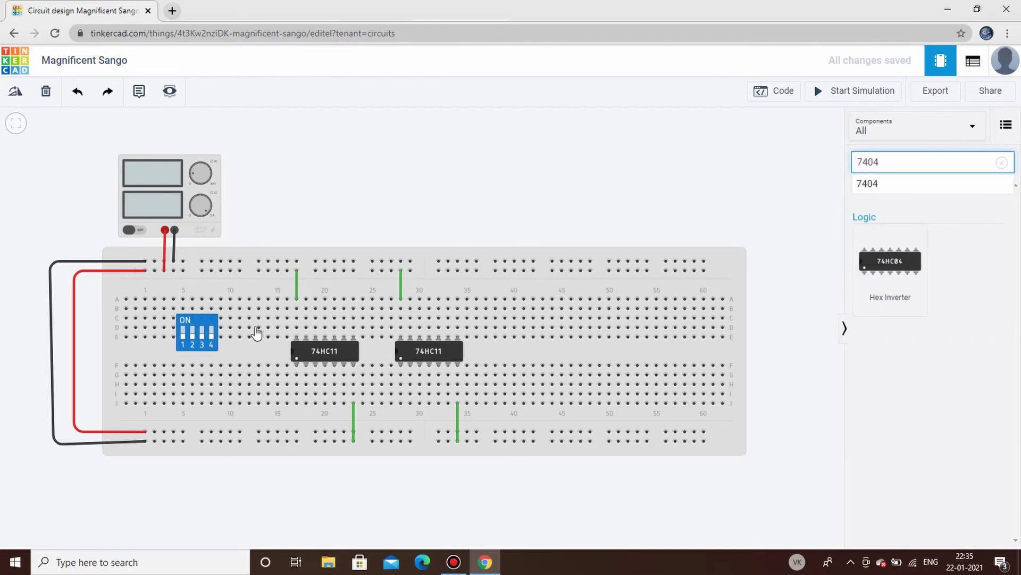
drag(239, 350, 250, 347)
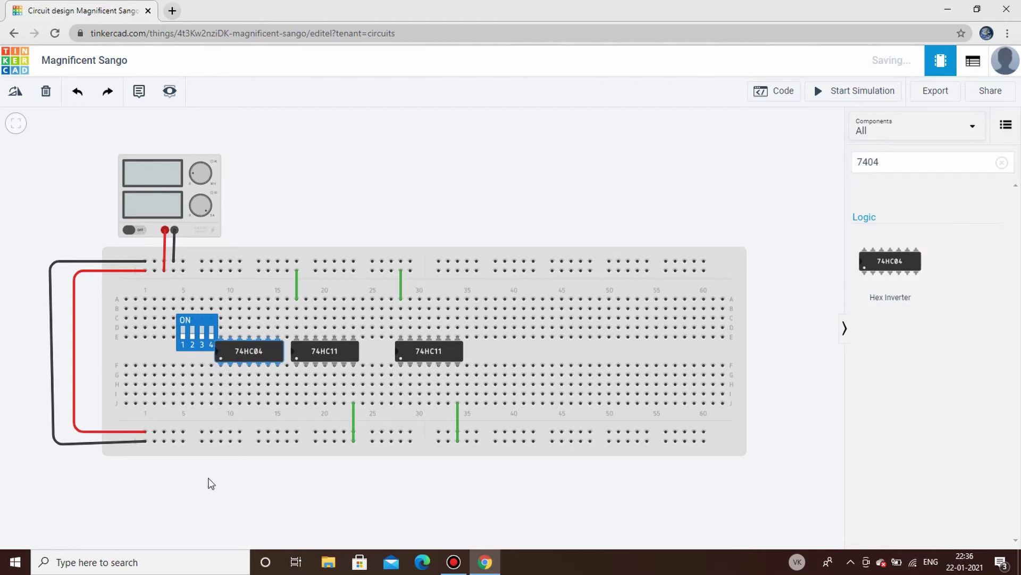
click(203, 332)
drag(202, 331, 197, 338)
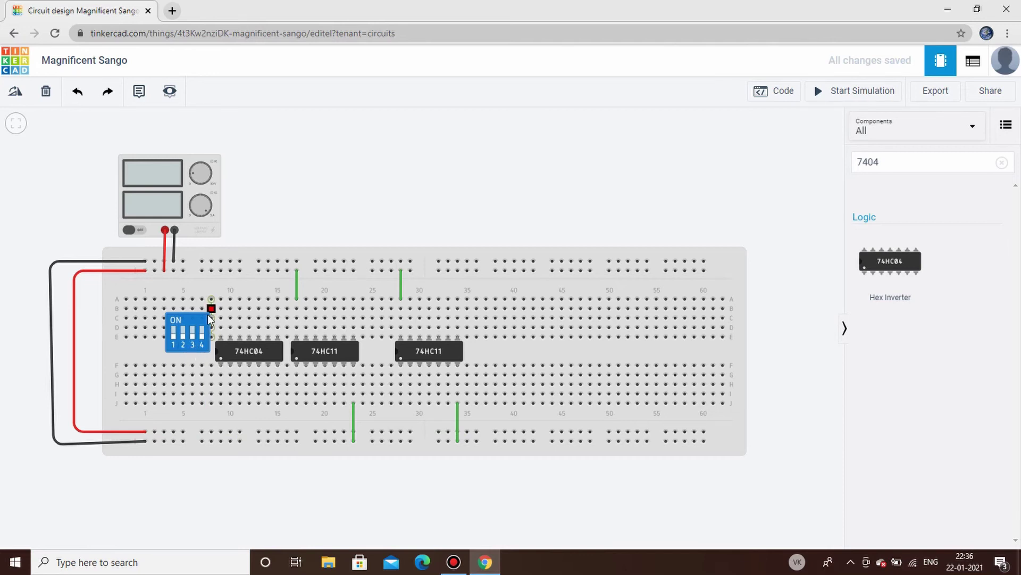
Wire the lower terminals of DIP switches 2, 3 and 4 straight down to row F of columns 5, 6 and 7
click(182, 343)
click(182, 366)
click(183, 462)
click(190, 343)
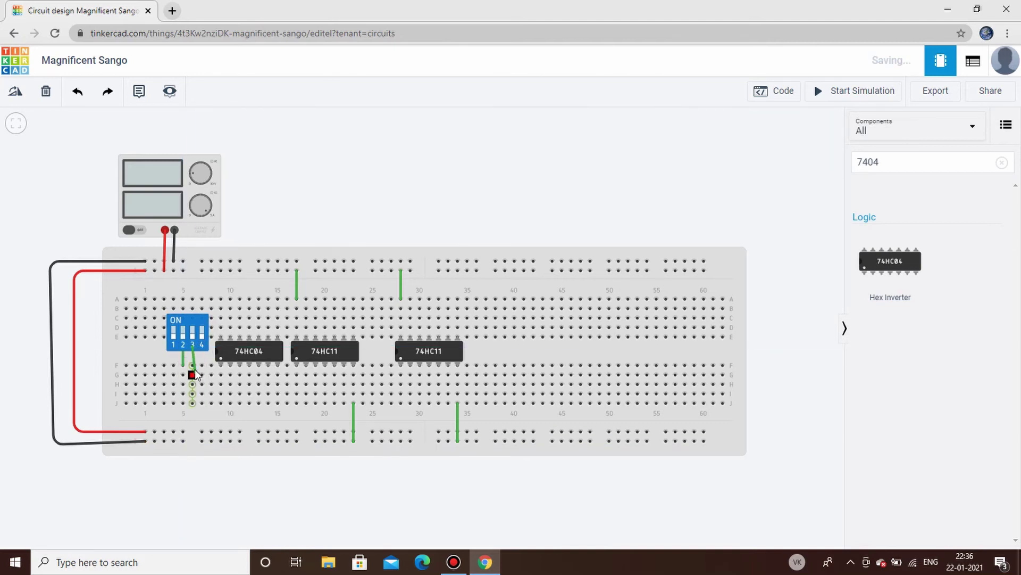
click(193, 366)
click(207, 438)
click(203, 344)
click(201, 363)
click(203, 476)
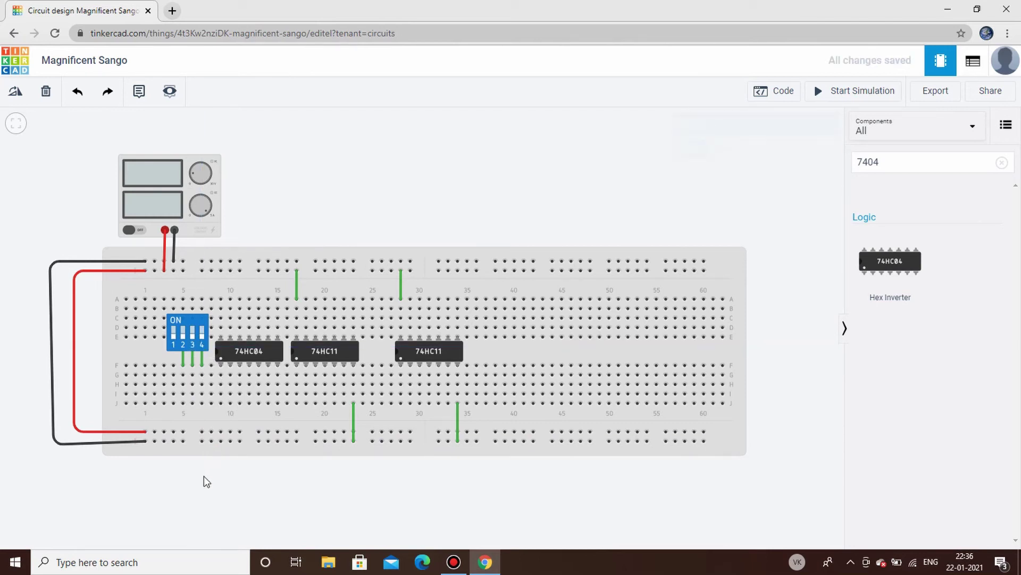
Wire the upper terminals of DIP switches 2, 3 and 4 to separate holes of the upper positive rail
click(184, 317)
click(184, 270)
click(258, 215)
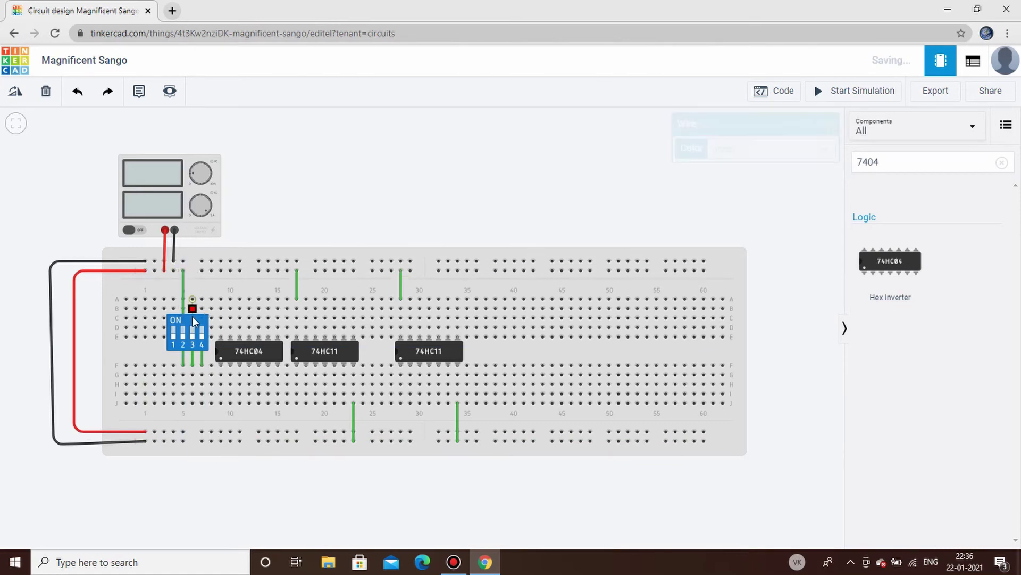
click(192, 319)
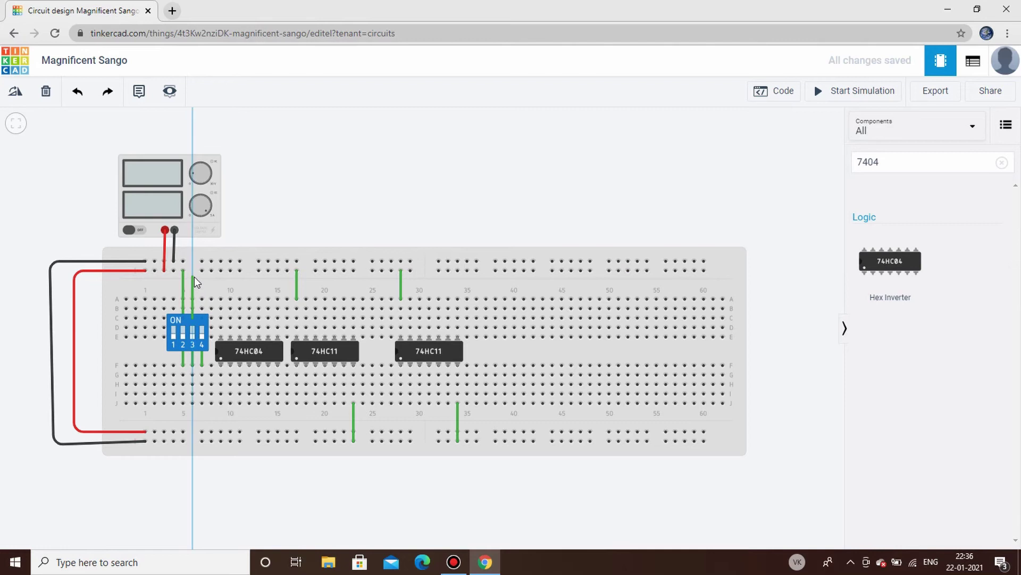
click(201, 270)
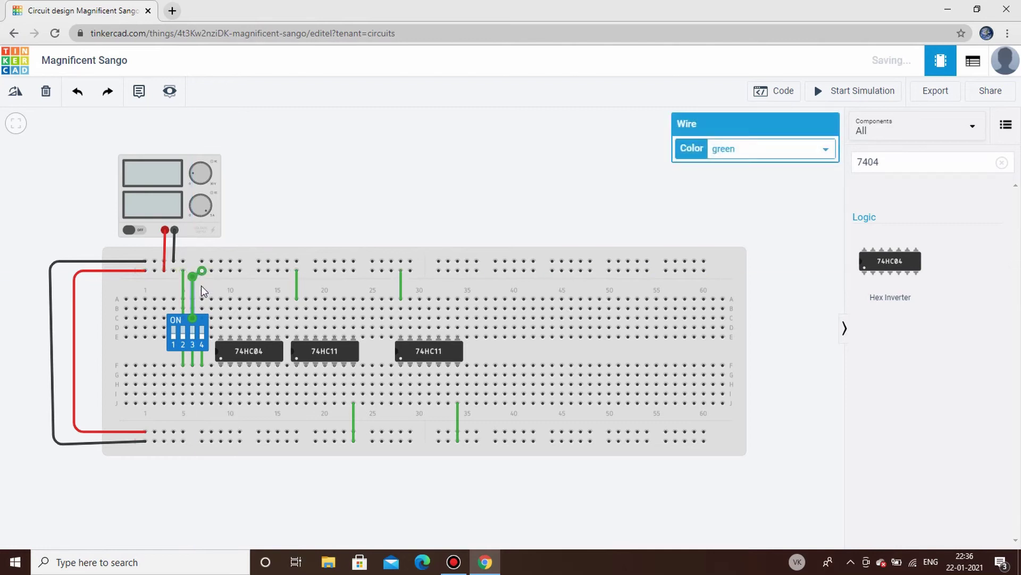
click(268, 206)
click(203, 318)
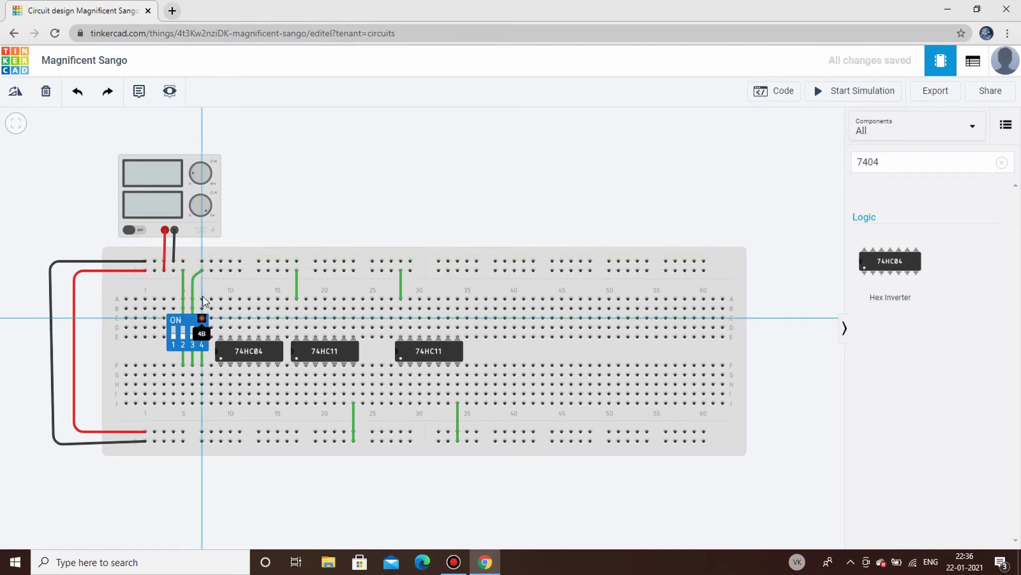
click(211, 270)
click(309, 216)
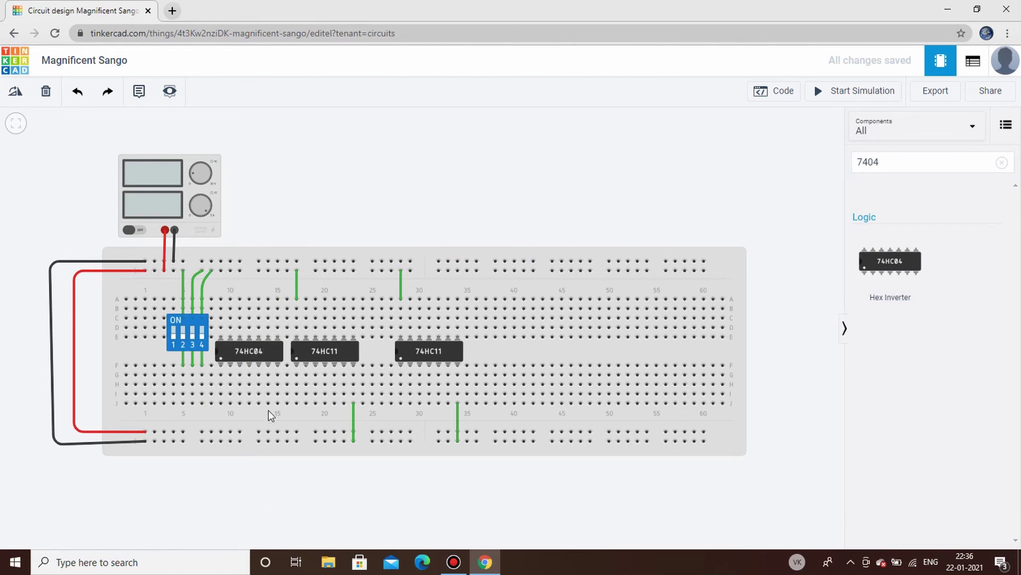
Search for "led" and place four red LEDs in a row, with their anodes at columns 40, 45, 49 and 53
click(1001, 164)
click(930, 169)
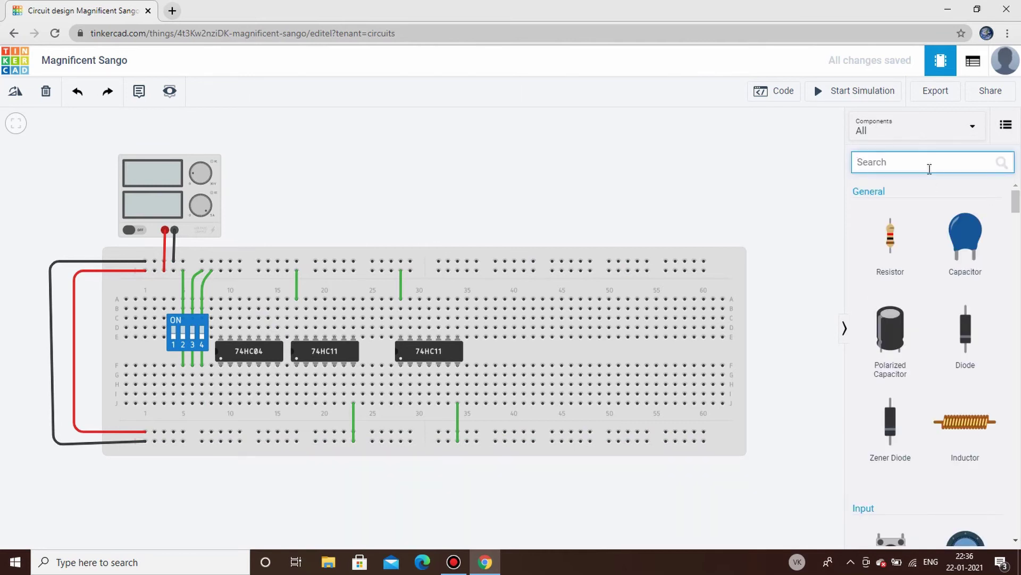
text(led)
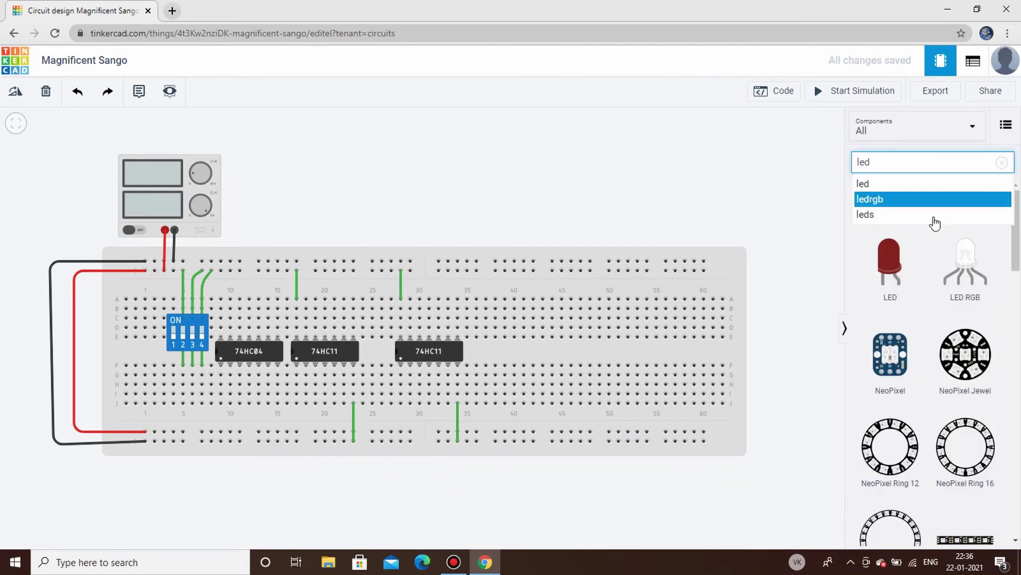
drag(884, 262, 513, 318)
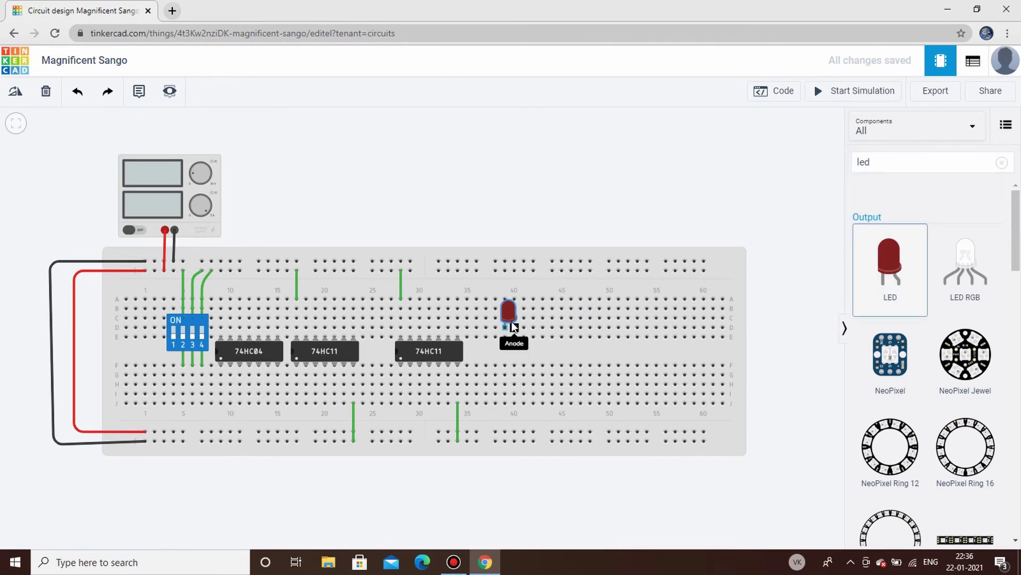
drag(889, 263, 541, 314)
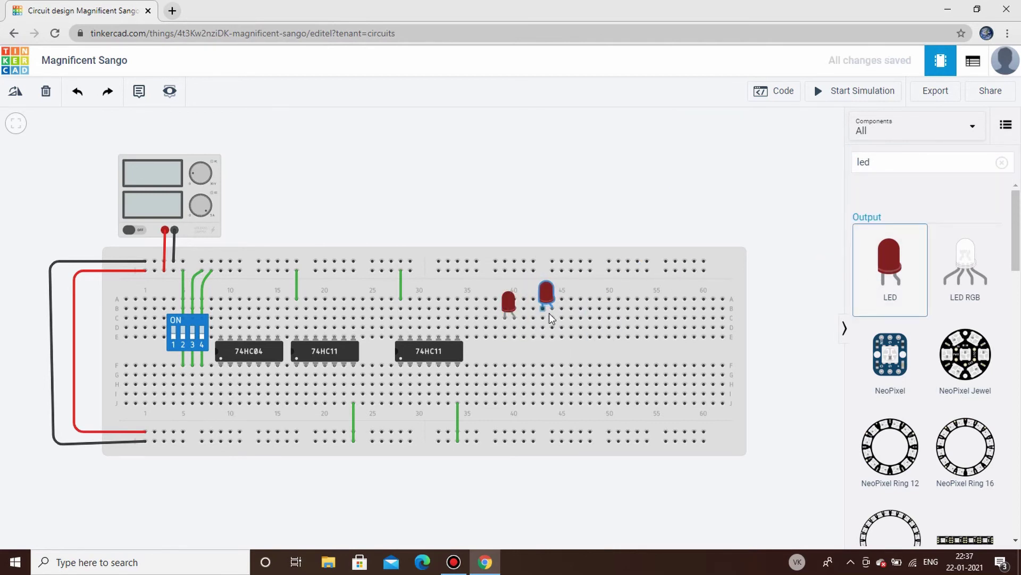
drag(889, 263, 596, 319)
drag(890, 266, 633, 315)
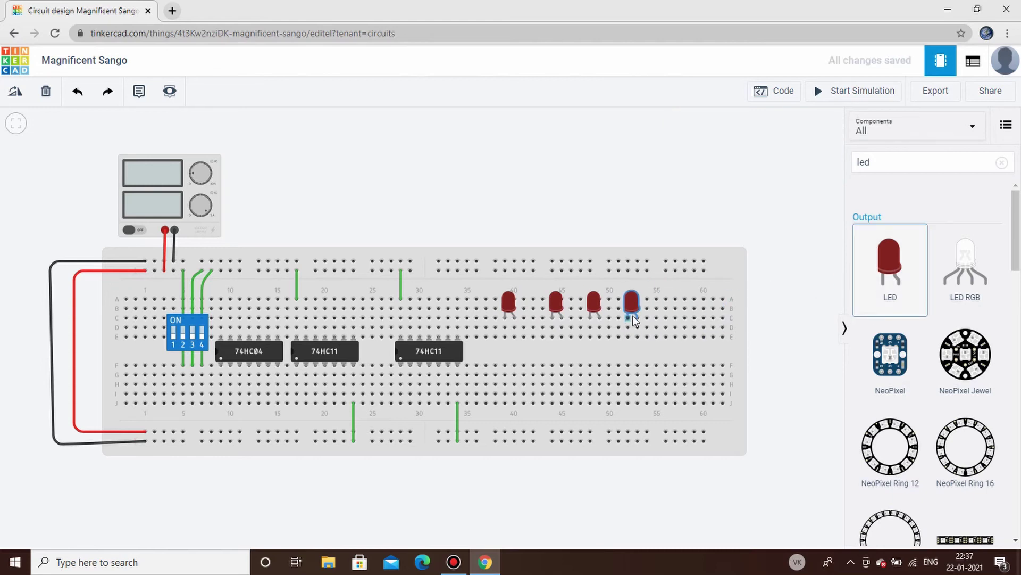
click(553, 208)
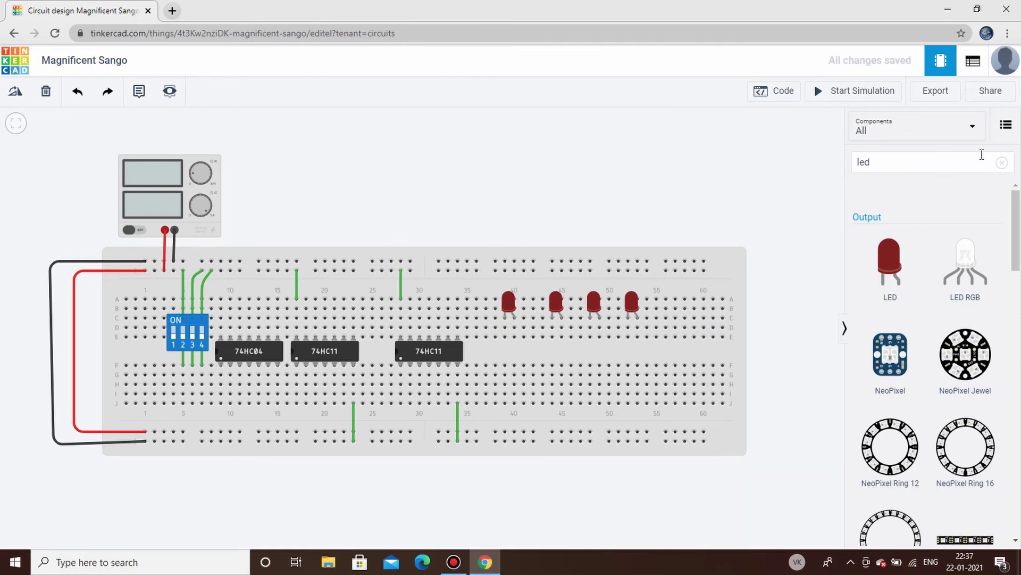
Place four vertical 1 kΩ resistors across the center gap below the LEDs, at columns 40, 45, 49 and 53
click(1001, 163)
drag(901, 239, 514, 336)
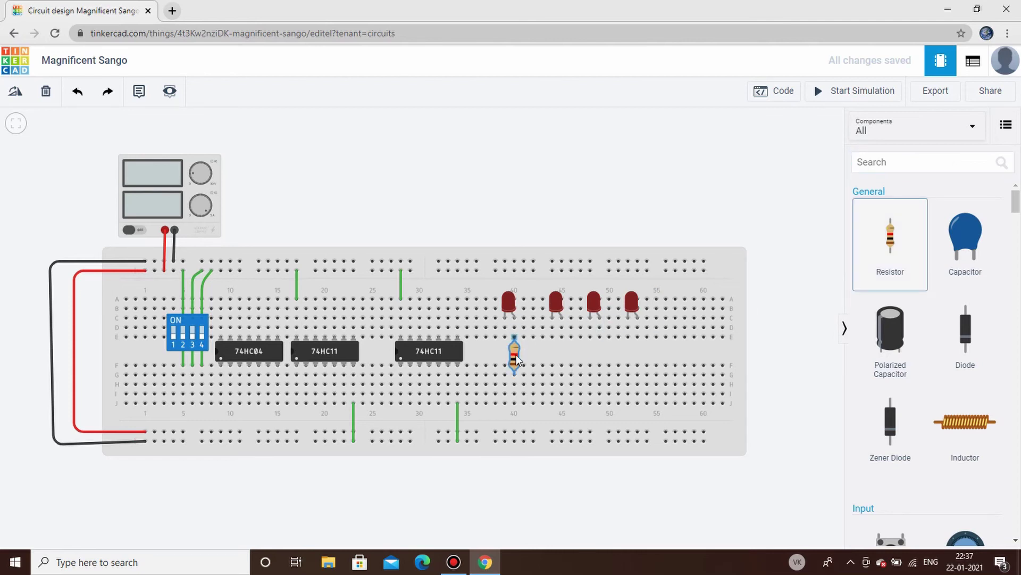
drag(894, 257, 565, 363)
drag(912, 244, 602, 359)
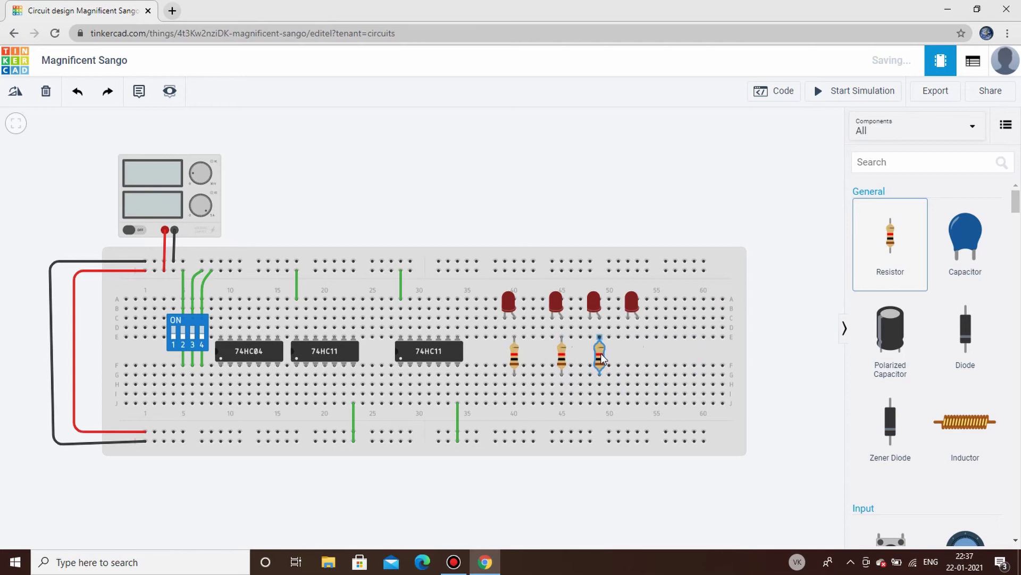
drag(907, 254, 643, 360)
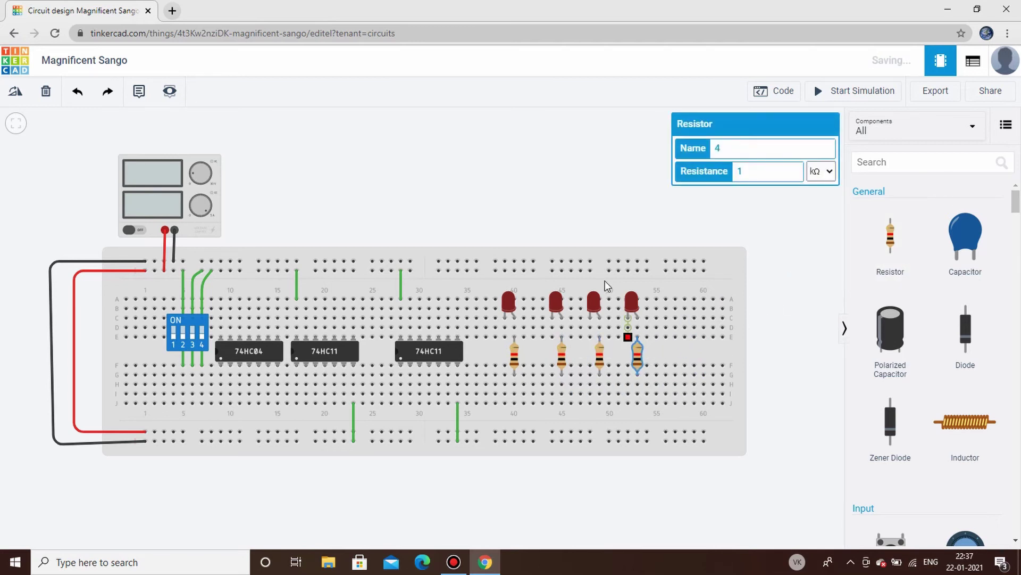
click(599, 216)
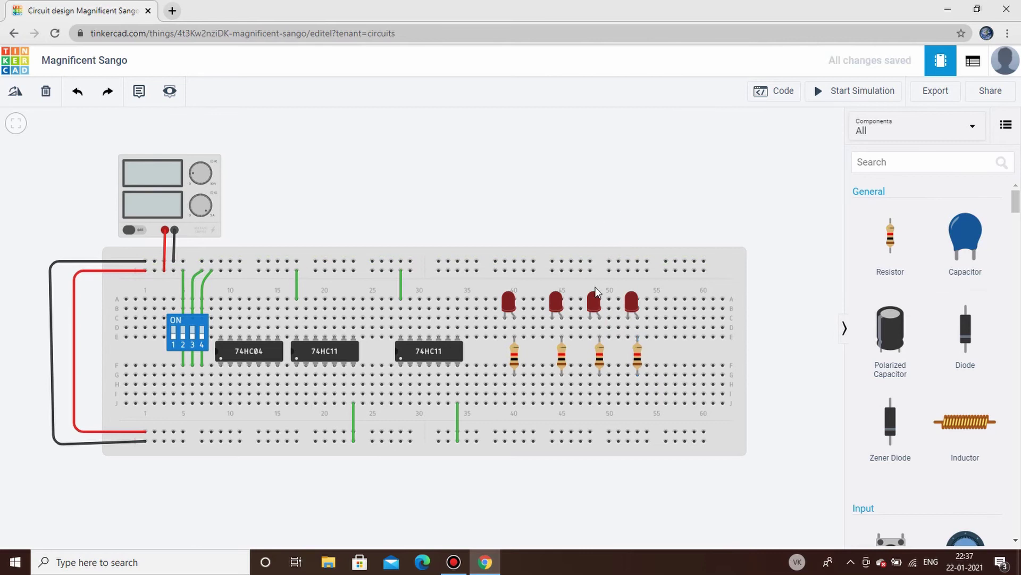
Wire row E of columns 39, 44, 48 and 52, below the four LED cathodes, straight down to the lower negative rail
click(505, 338)
click(505, 441)
key(Escape)
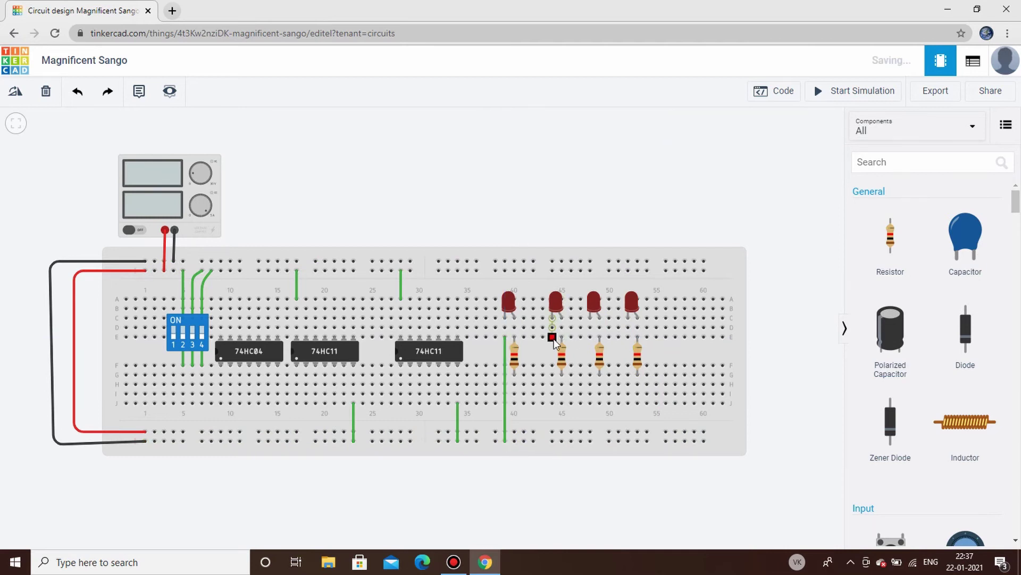
click(553, 336)
click(552, 441)
key(Escape)
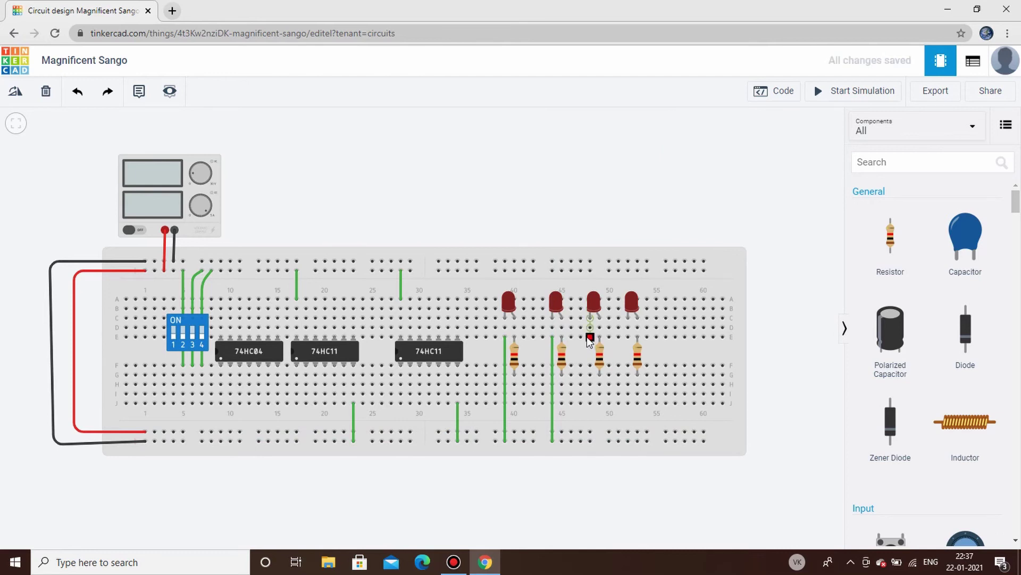
click(590, 337)
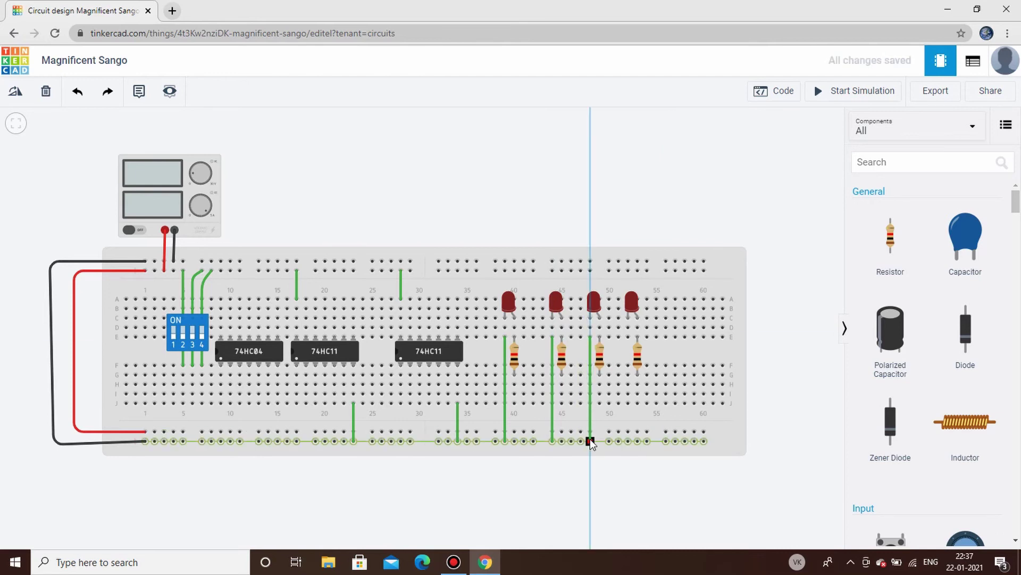
click(590, 441)
key(Escape)
click(628, 319)
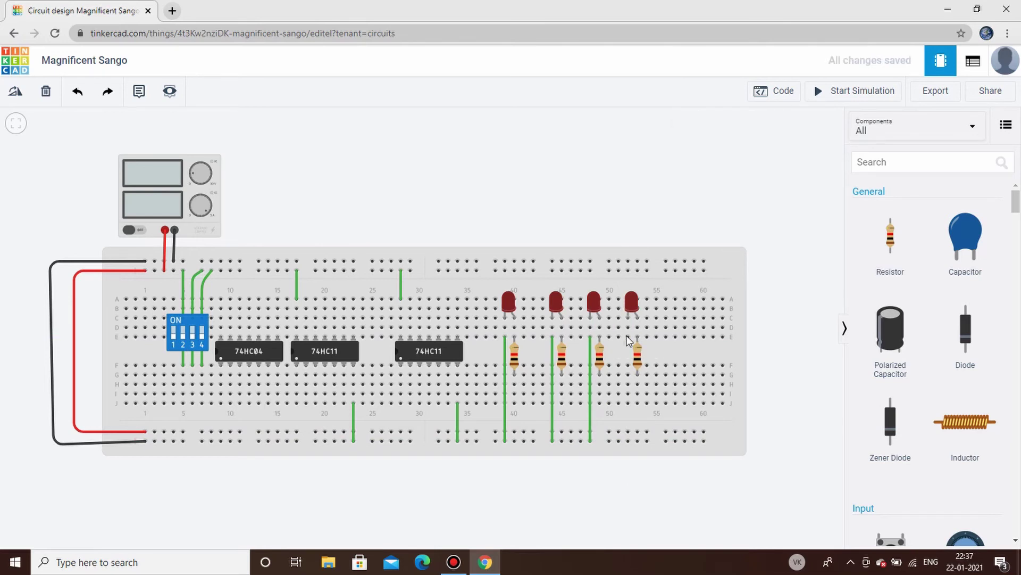
click(628, 441)
key(Escape)
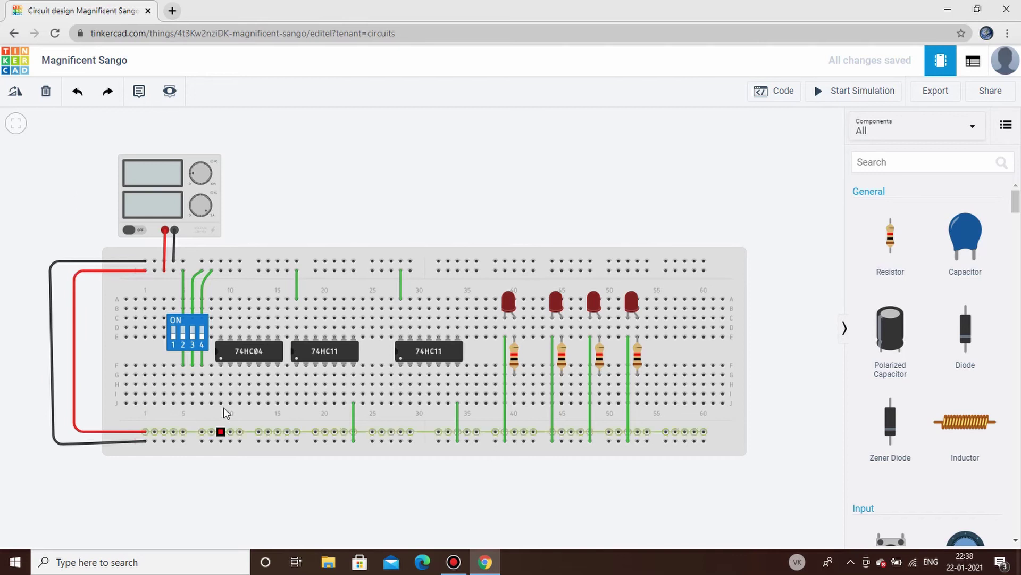
Wire column 7 to column 9 in row G and column 6 to column 11 in row H, connecting two switches to the 74HC04 inputs
click(211, 375)
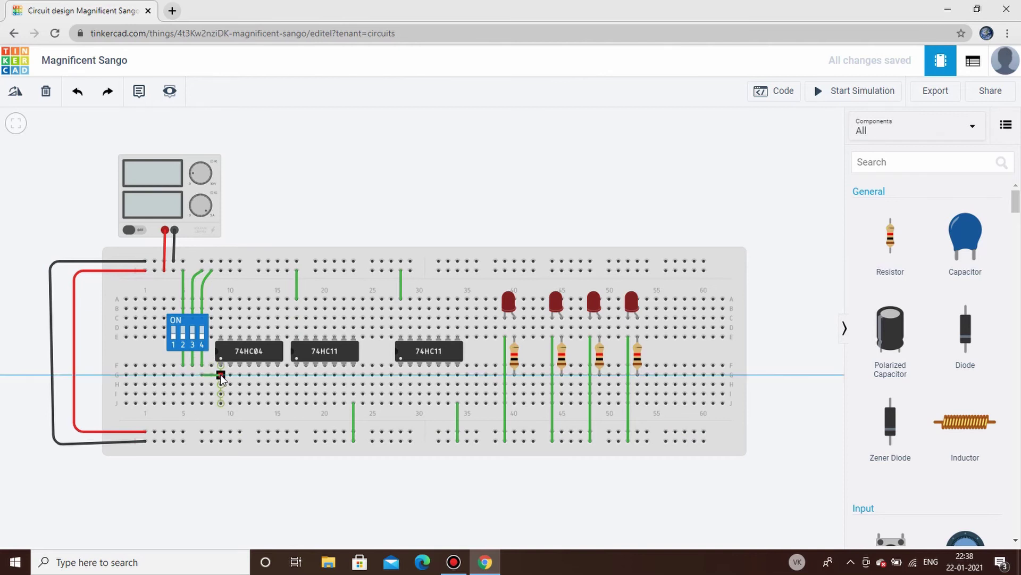
click(221, 375)
click(249, 495)
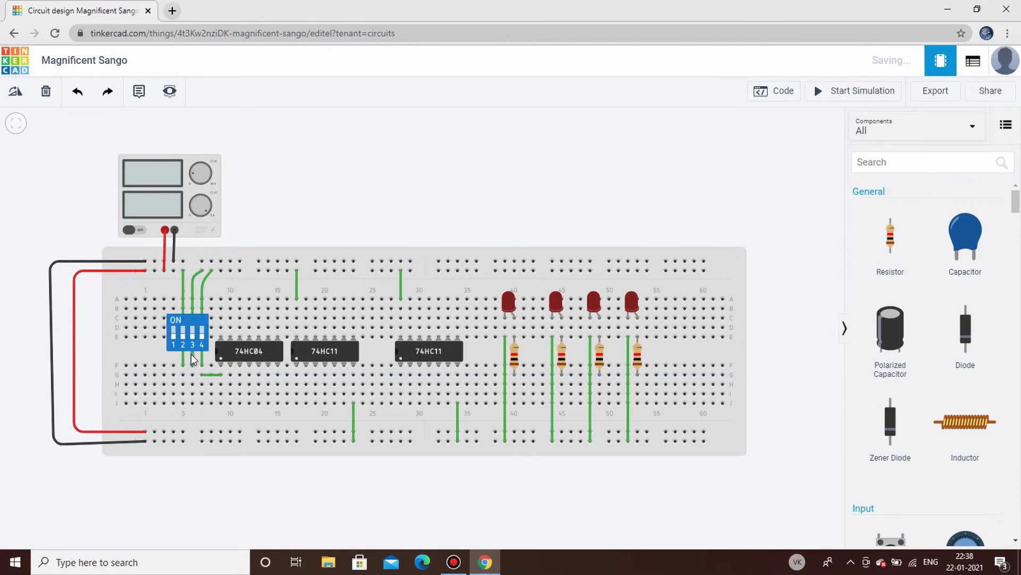
click(193, 384)
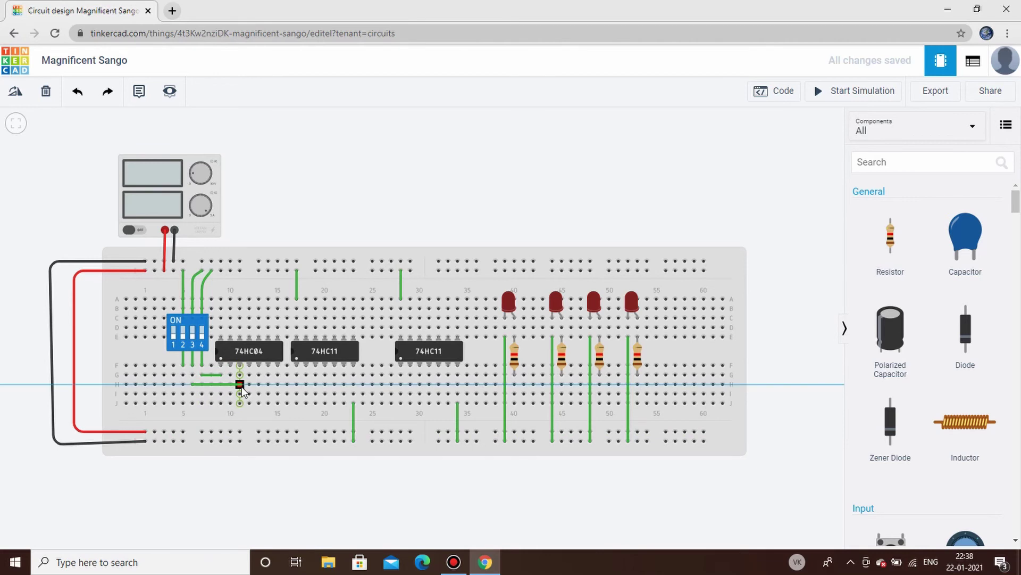
click(240, 384)
click(258, 509)
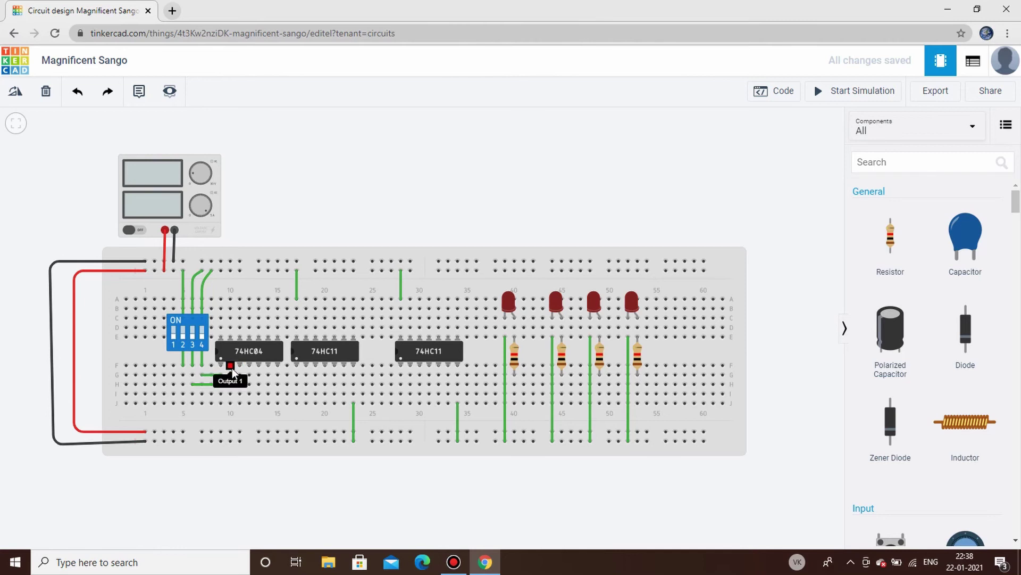
Wire the 74HC04 outputs to the first 74HC11, from column 10 to 19 in row G and column 12 to 20 in row H
click(232, 376)
click(296, 366)
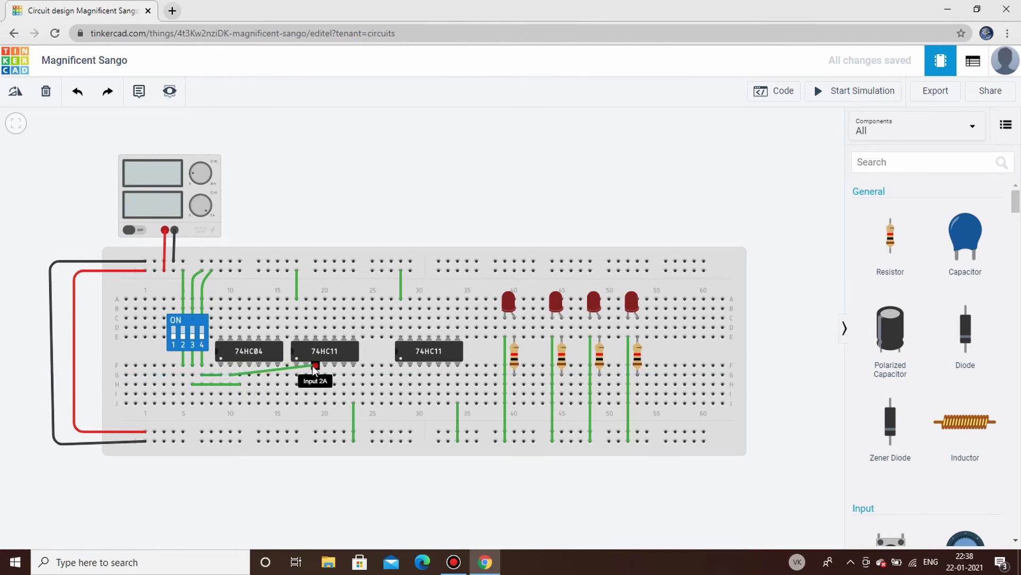
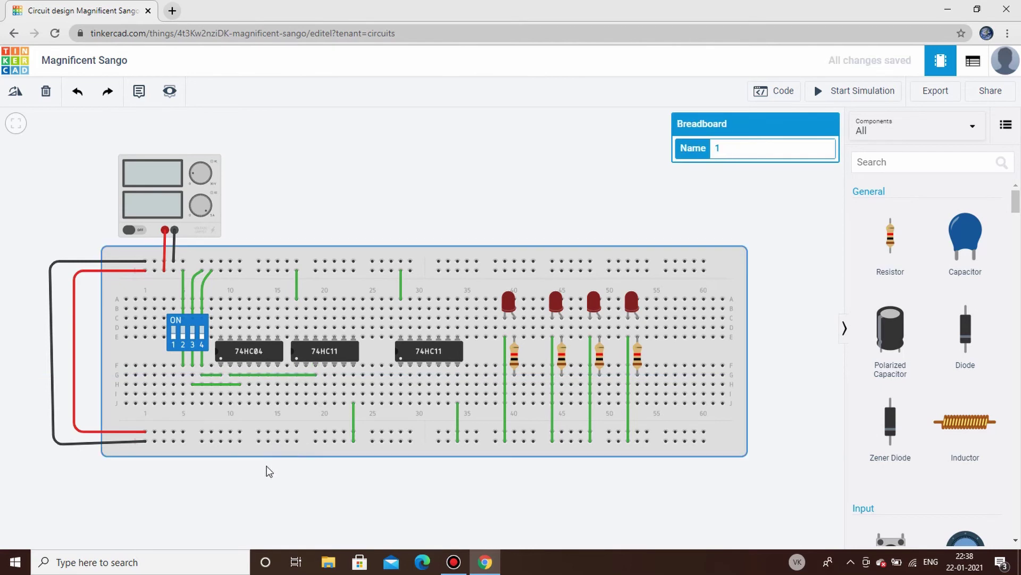
click(273, 501)
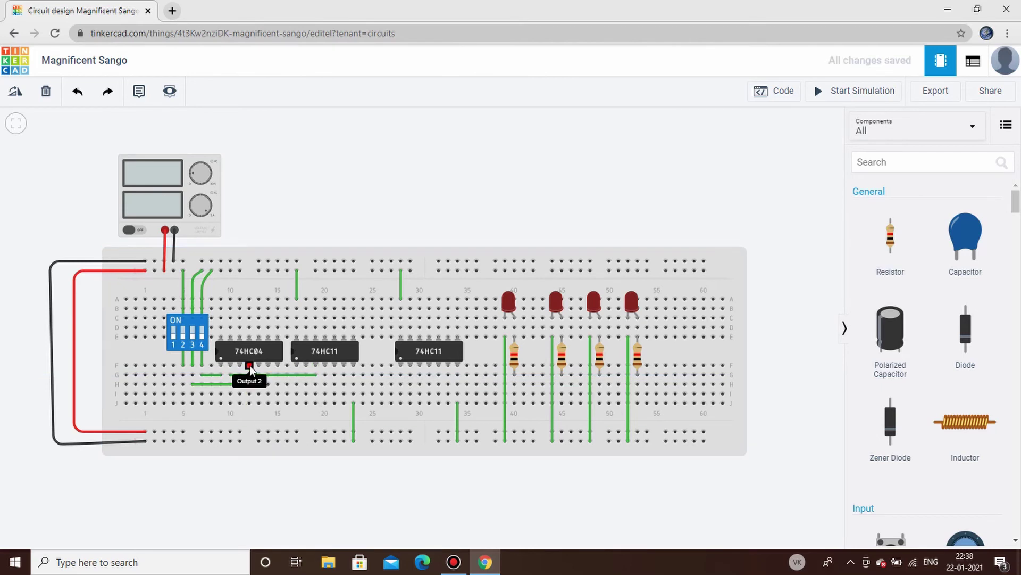
click(249, 384)
click(325, 366)
drag(327, 367, 325, 384)
click(322, 490)
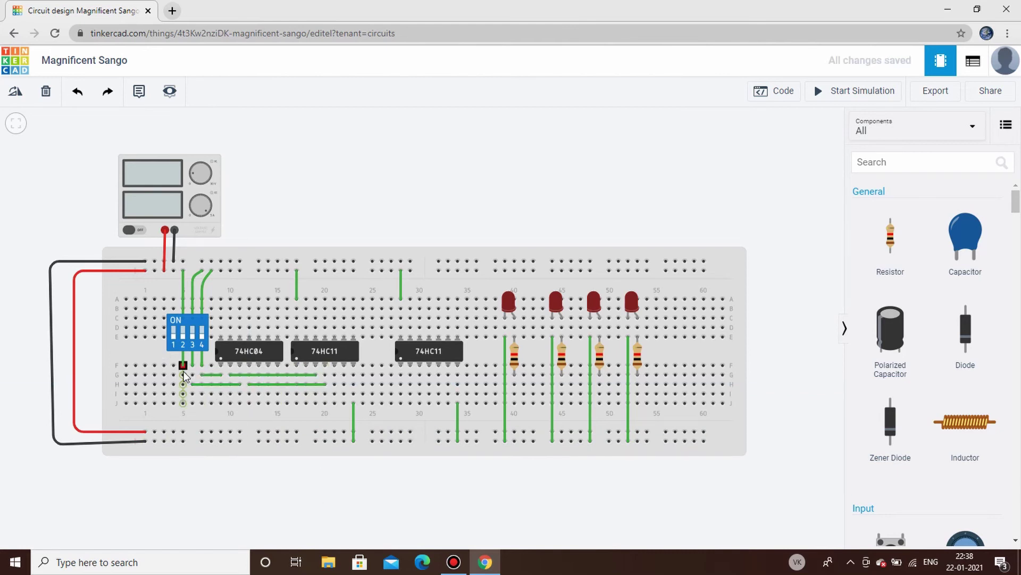
Wire DIP switch 2 to the first 74HC11 with a straight wire in row I from column 5 to column 21
click(183, 394)
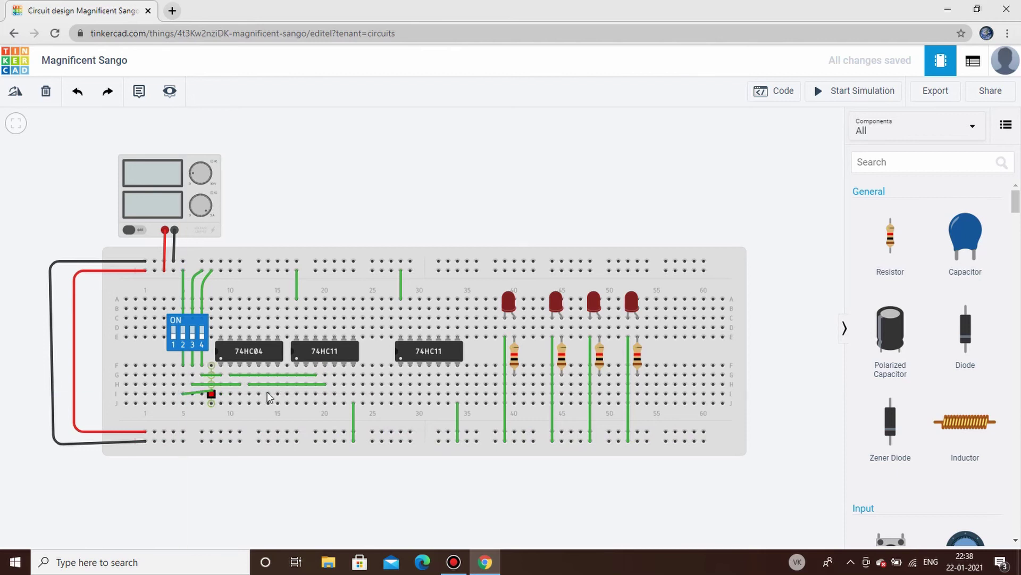
click(335, 394)
click(363, 508)
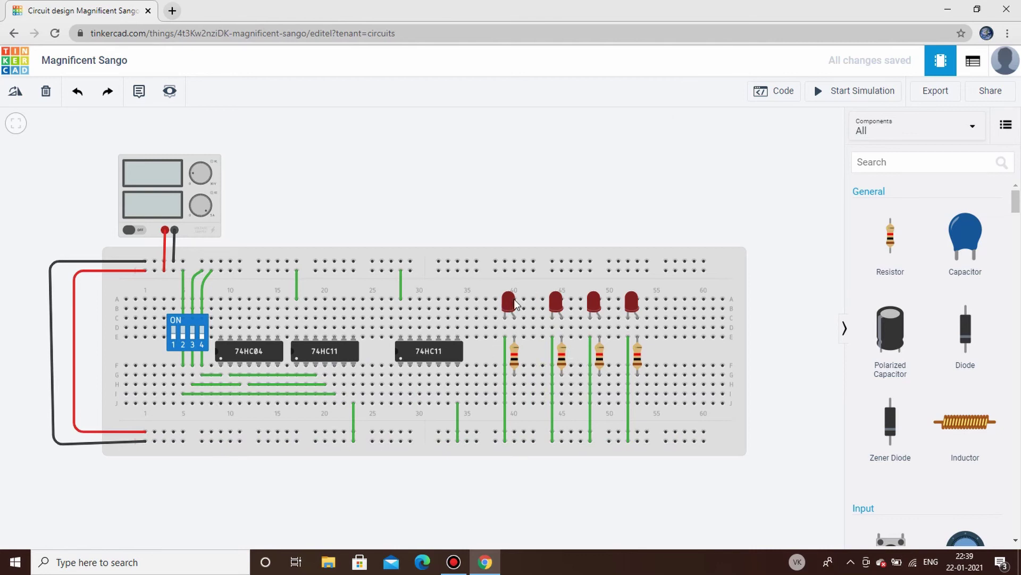
Wire the first 74HC11's column 22 to the first LED's resistor at column 40 in row H and color the wire grey
click(344, 385)
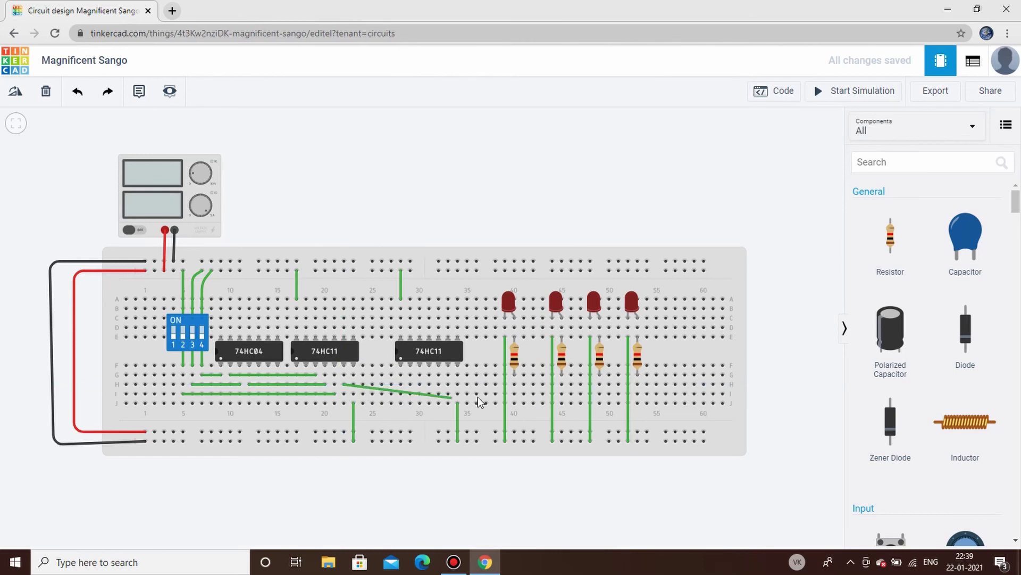
click(515, 384)
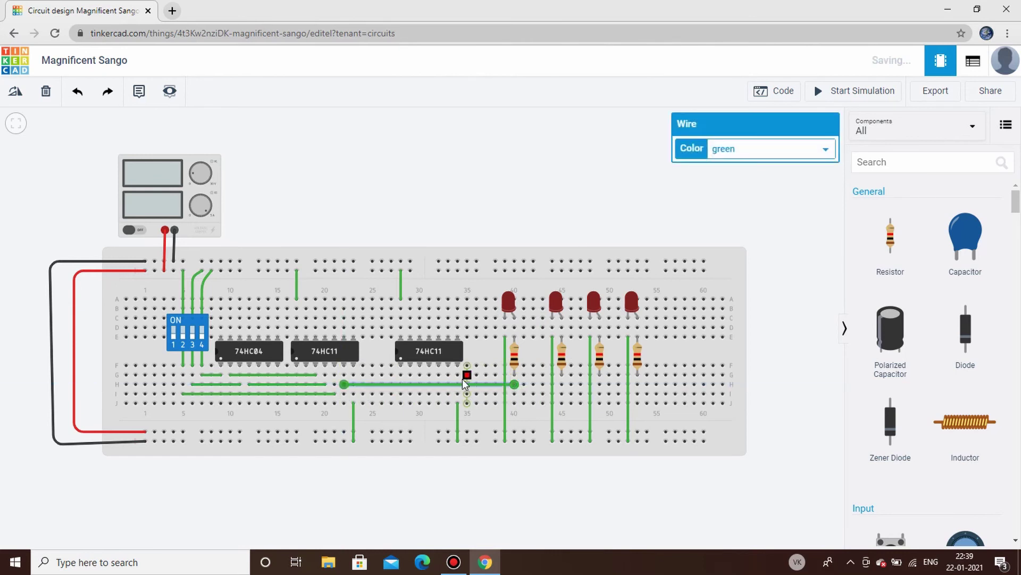
click(798, 151)
click(774, 268)
click(498, 186)
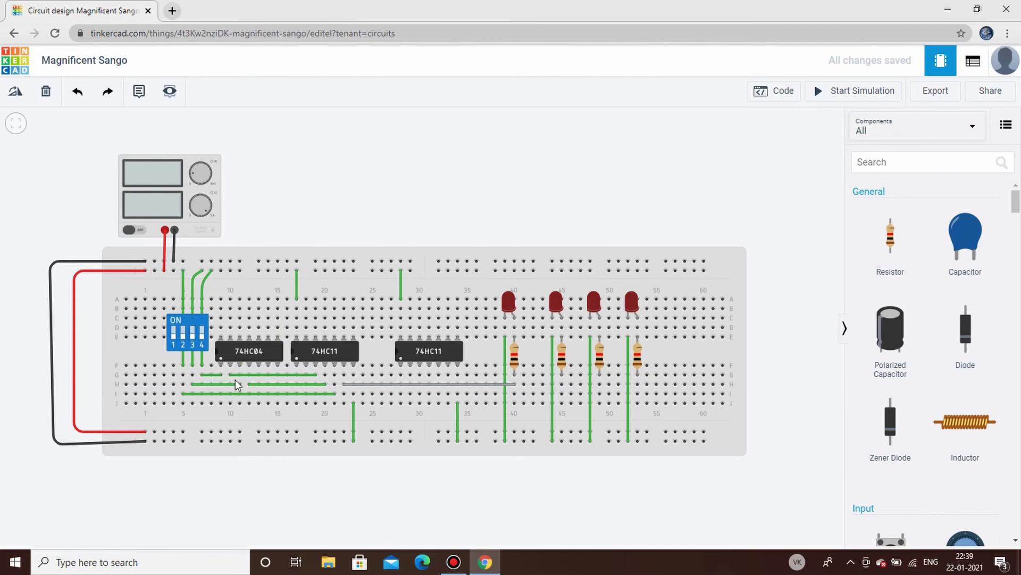
Color the two wires running from the 74HC04 outputs to the first 74HC11 purple
click(315, 375)
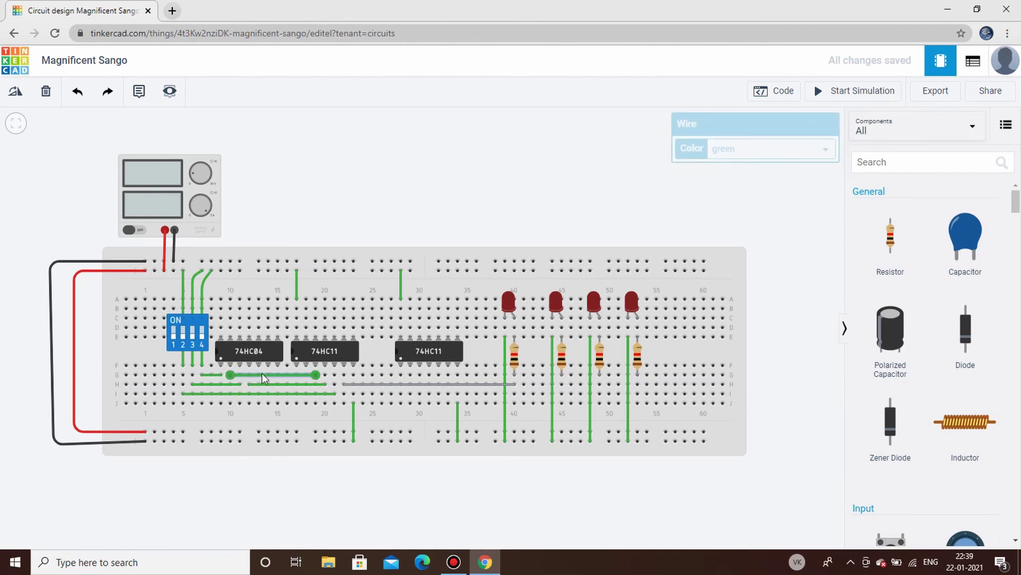
click(781, 153)
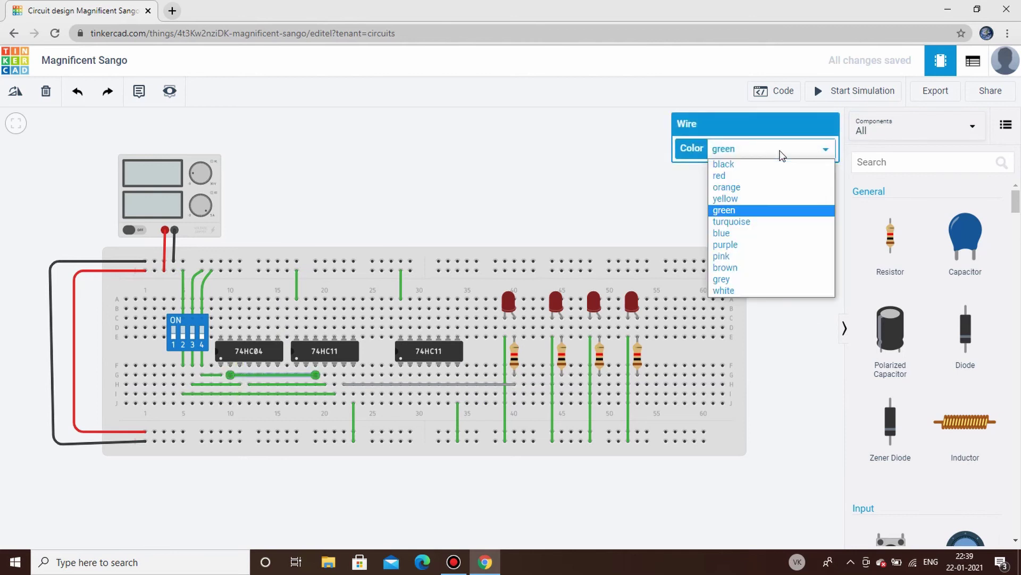
click(727, 244)
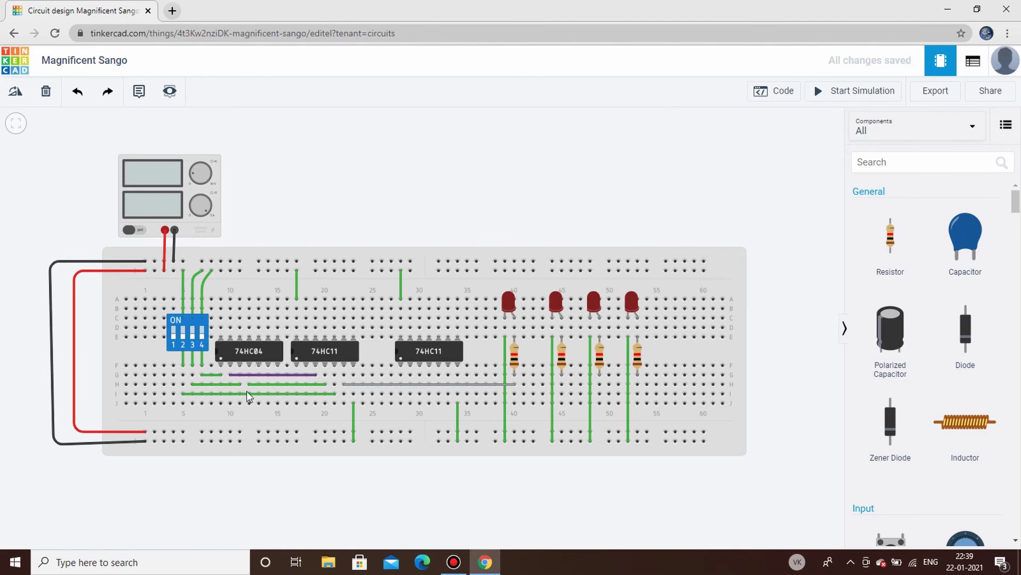
click(283, 384)
click(798, 158)
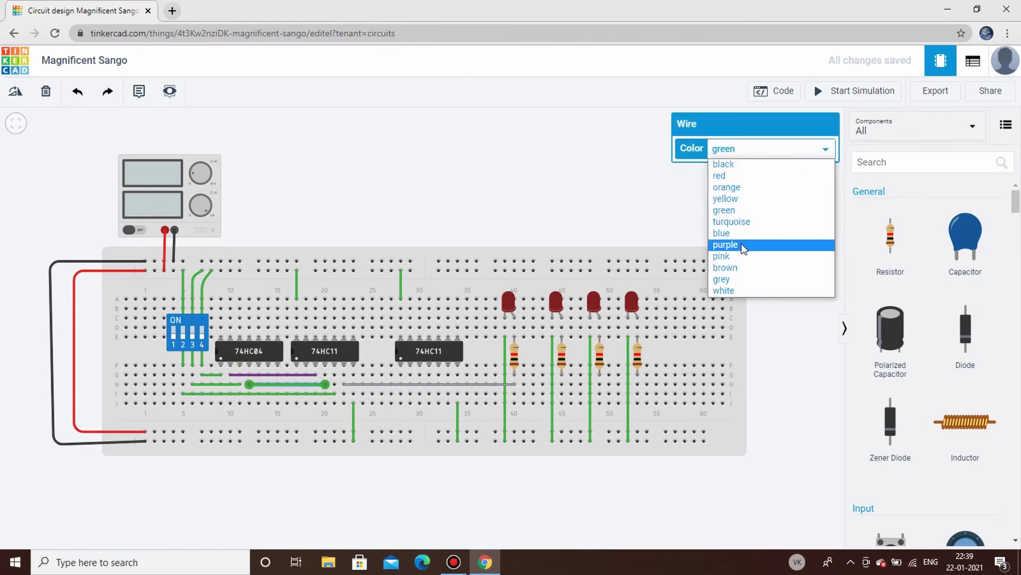
click(751, 246)
click(430, 169)
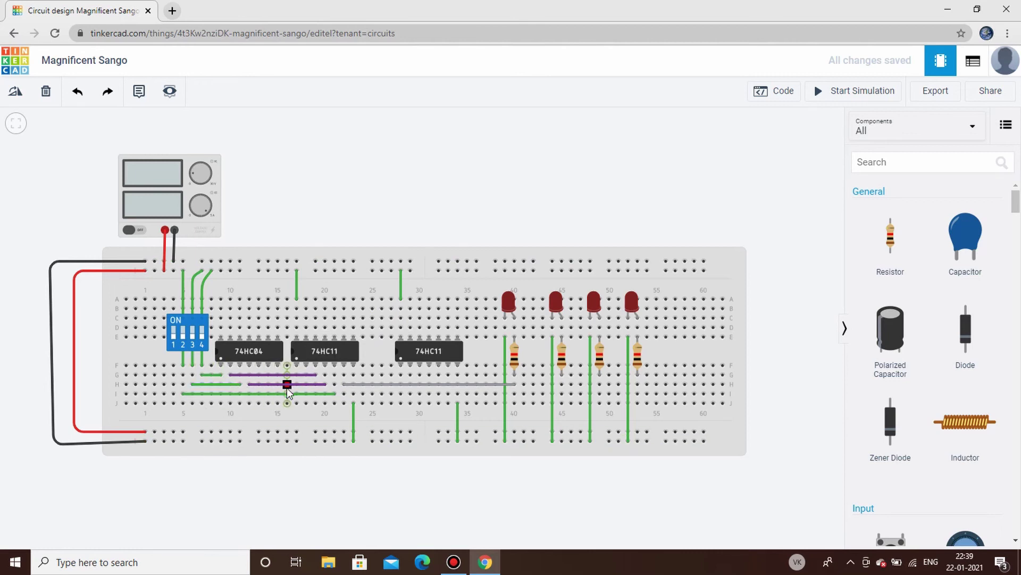
Wire row J of column 12 to row D of column 22 above the first 74HC11 and color the wire purple
click(249, 404)
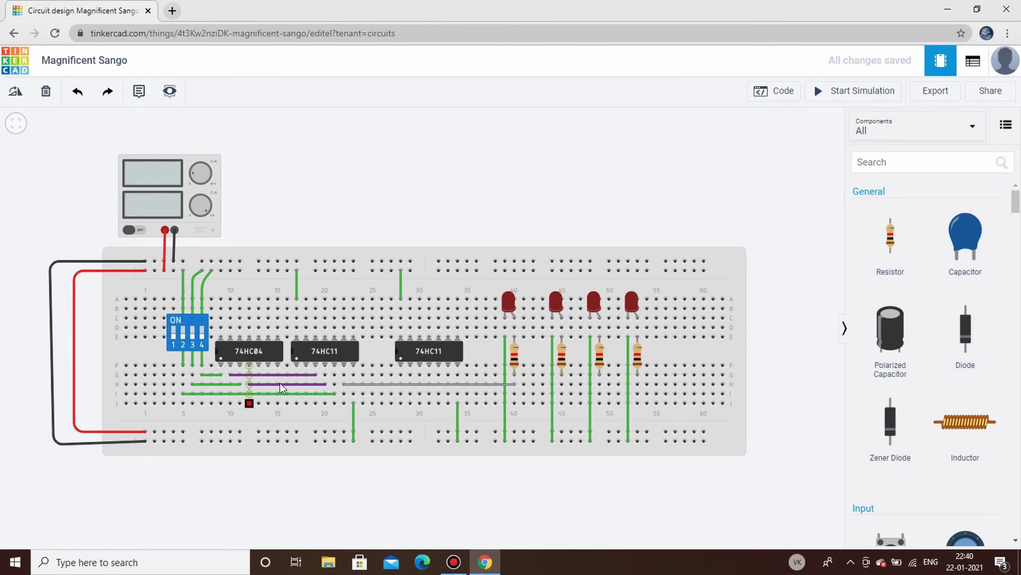
click(343, 329)
click(306, 510)
click(286, 375)
click(758, 151)
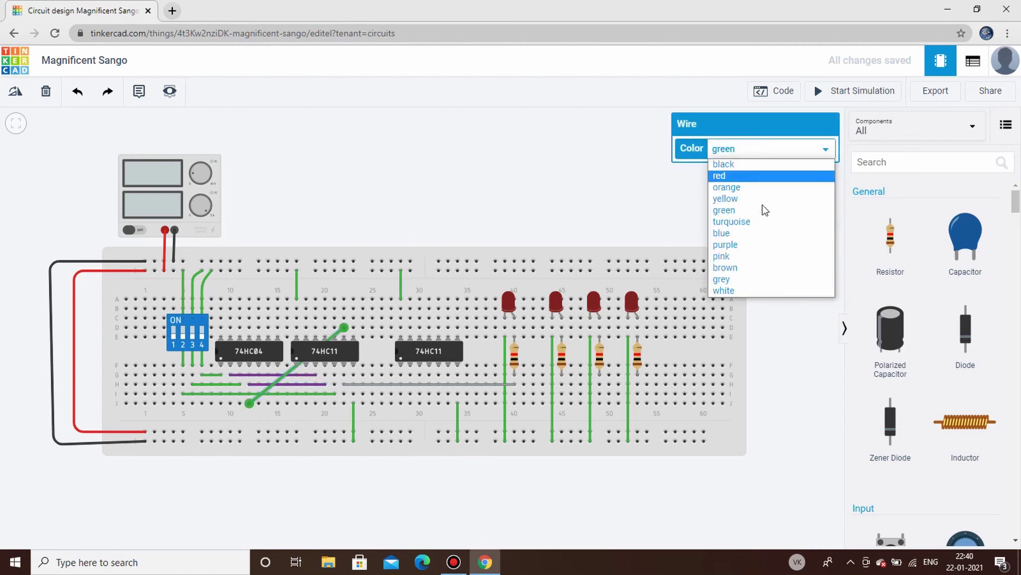
click(736, 244)
click(487, 197)
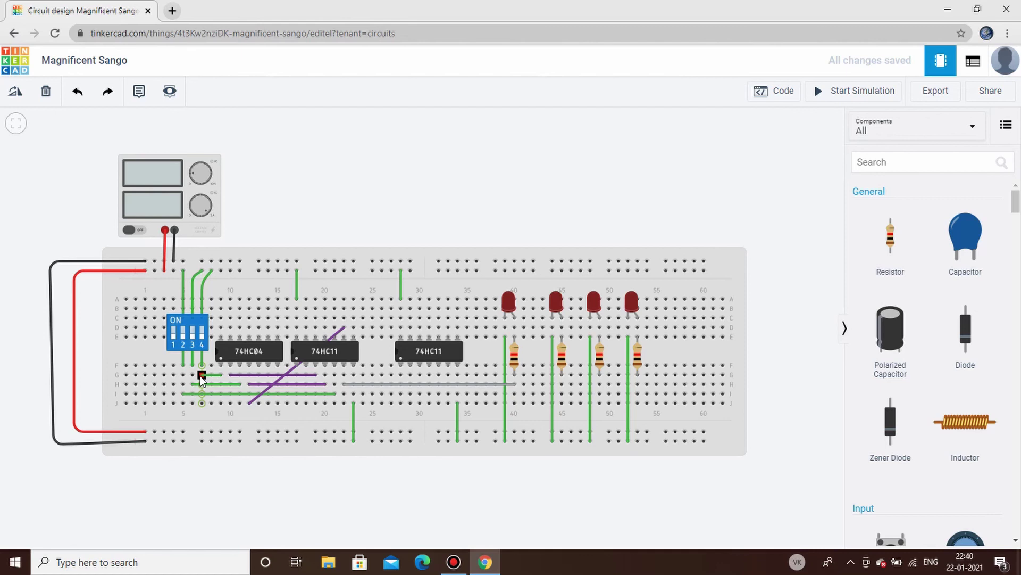
Wire row G of column 7 to row D of column 21, and row I of column 5 to row D of column 20
click(200, 375)
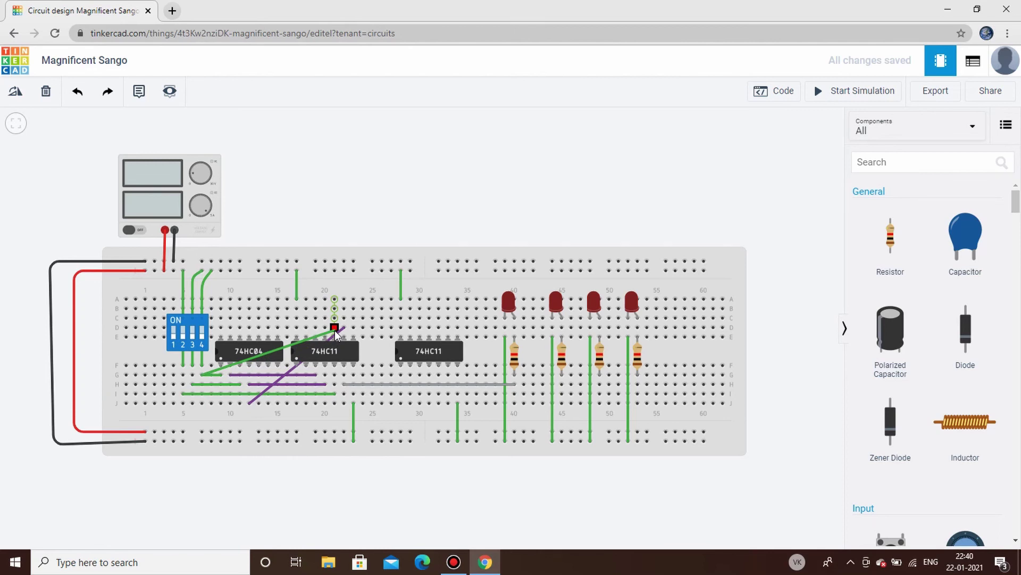
click(334, 327)
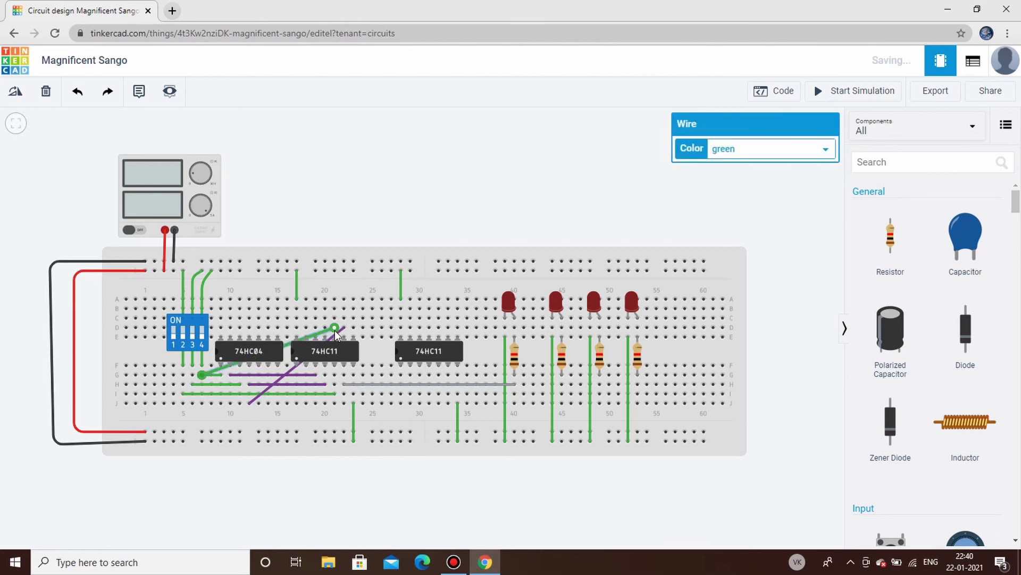
click(475, 161)
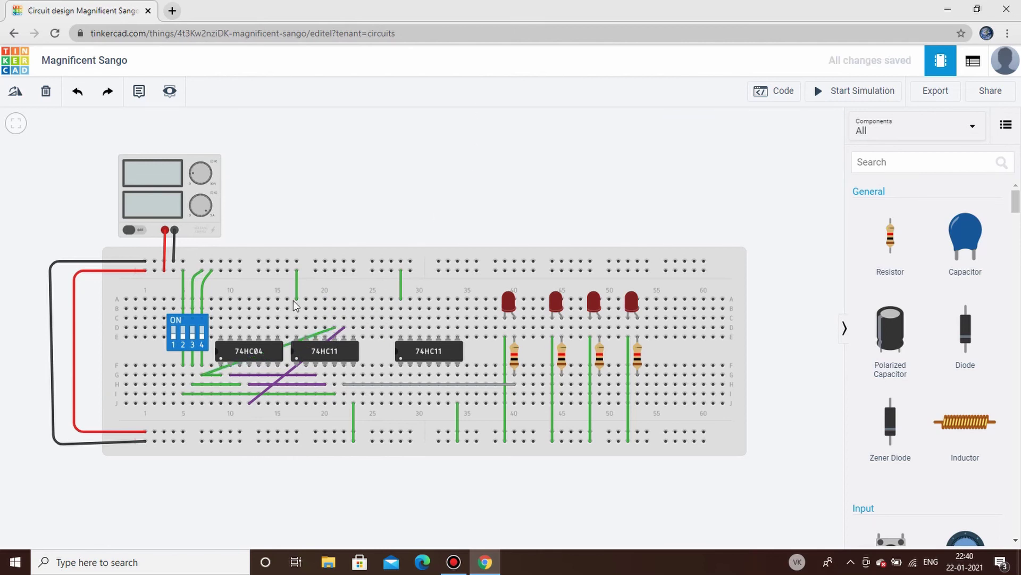
click(183, 393)
click(326, 326)
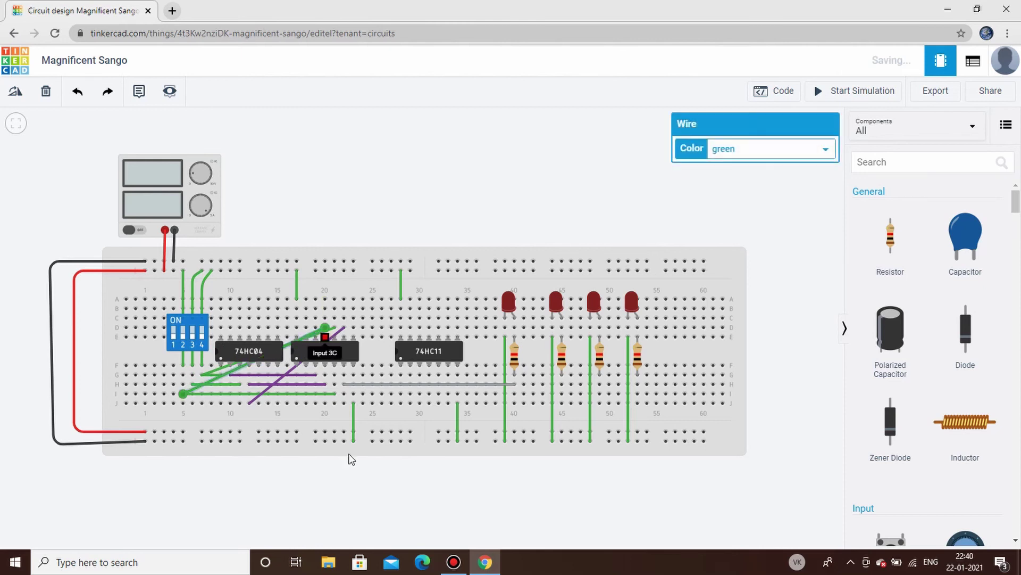
click(348, 484)
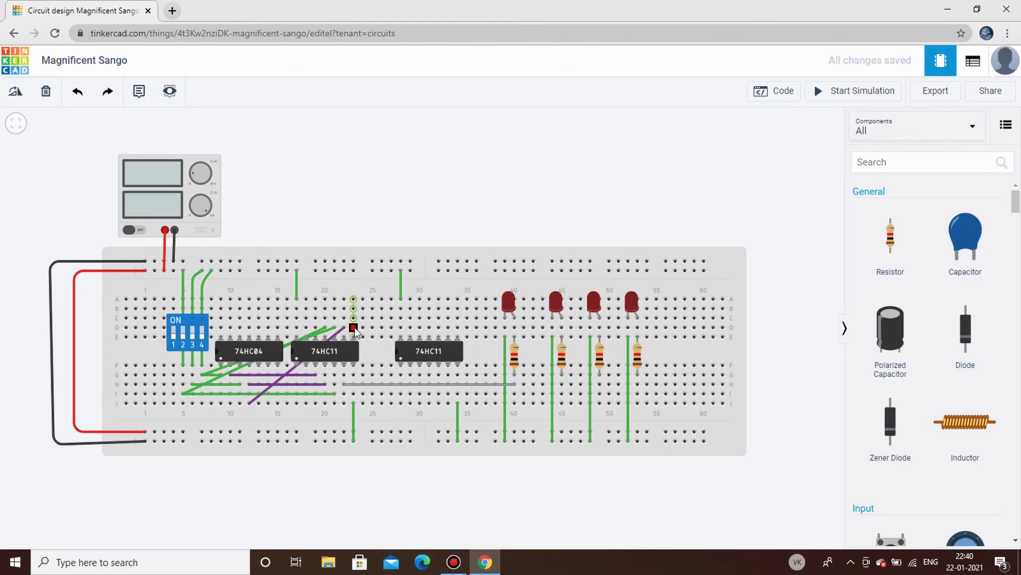
Route a grey wire from row D of column 23 down between the two 74HC11 chips to row H of column 45, below the second resistor
click(354, 327)
click(385, 353)
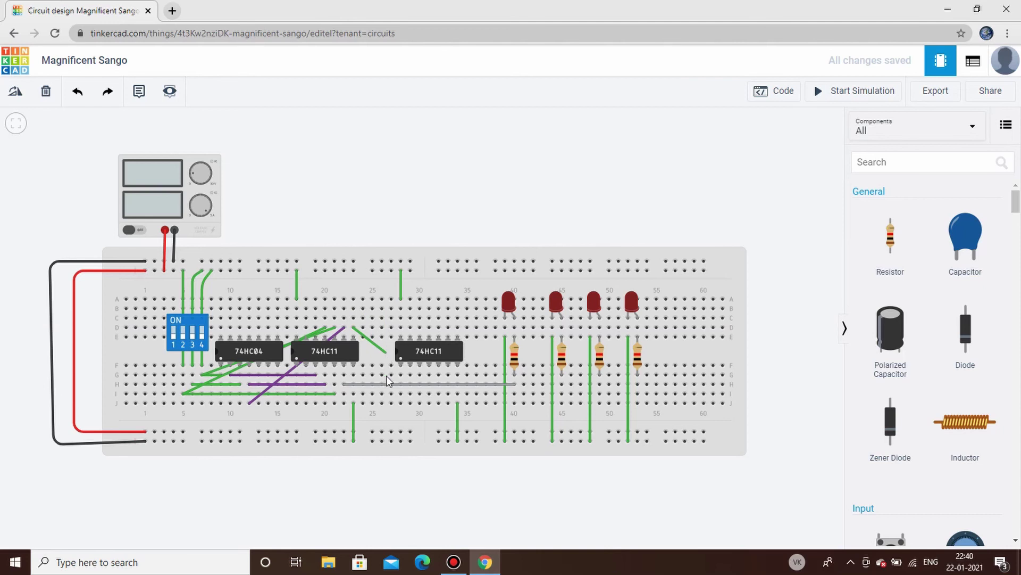
click(388, 411)
click(561, 403)
drag(562, 402, 562, 385)
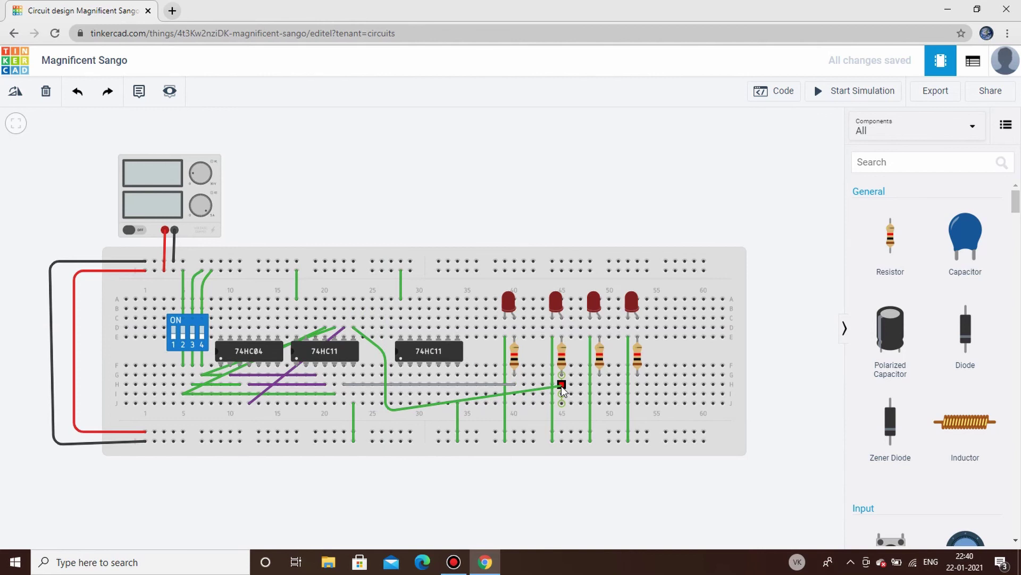
click(561, 385)
click(774, 149)
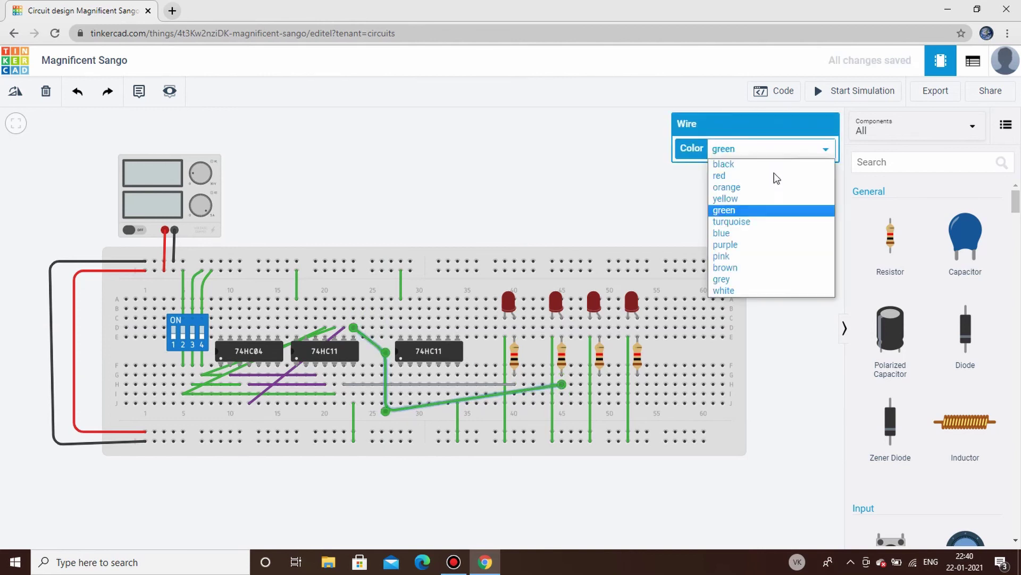
click(740, 280)
click(514, 180)
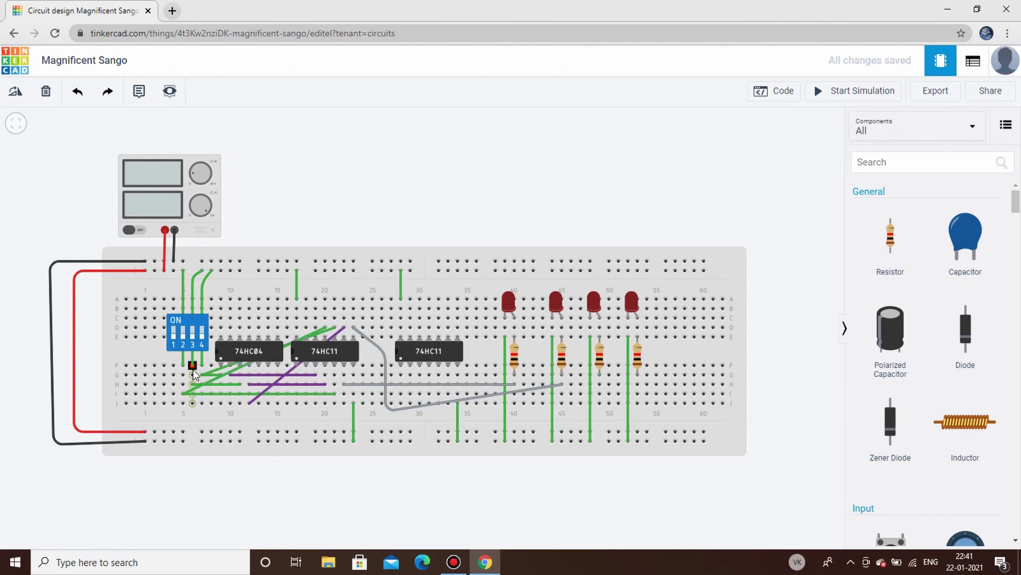
Wire row F of column 6 to row G of column 30, and row G of column 10 to row G of column 31
drag(201, 367, 192, 367)
click(369, 376)
click(420, 375)
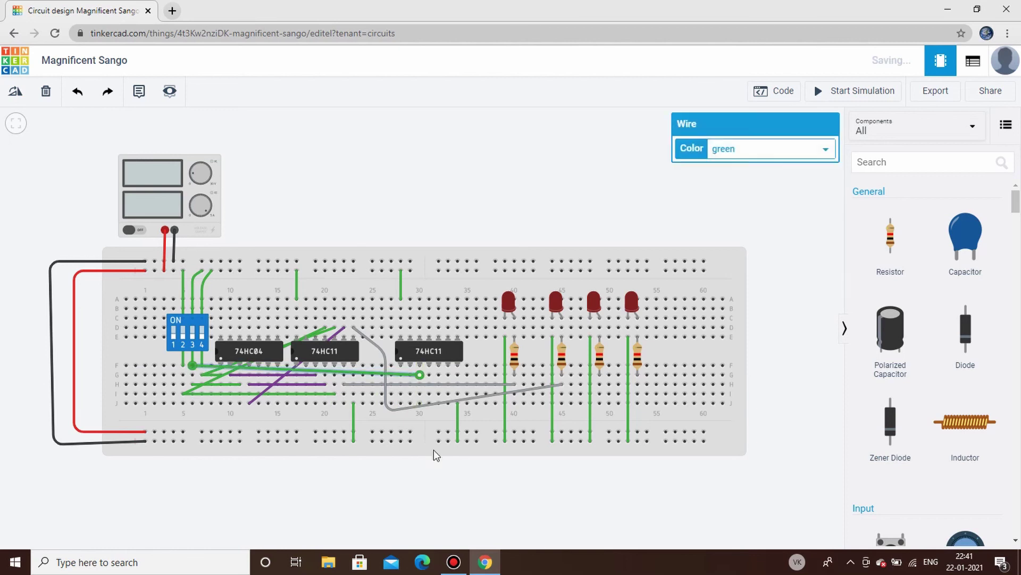
click(410, 518)
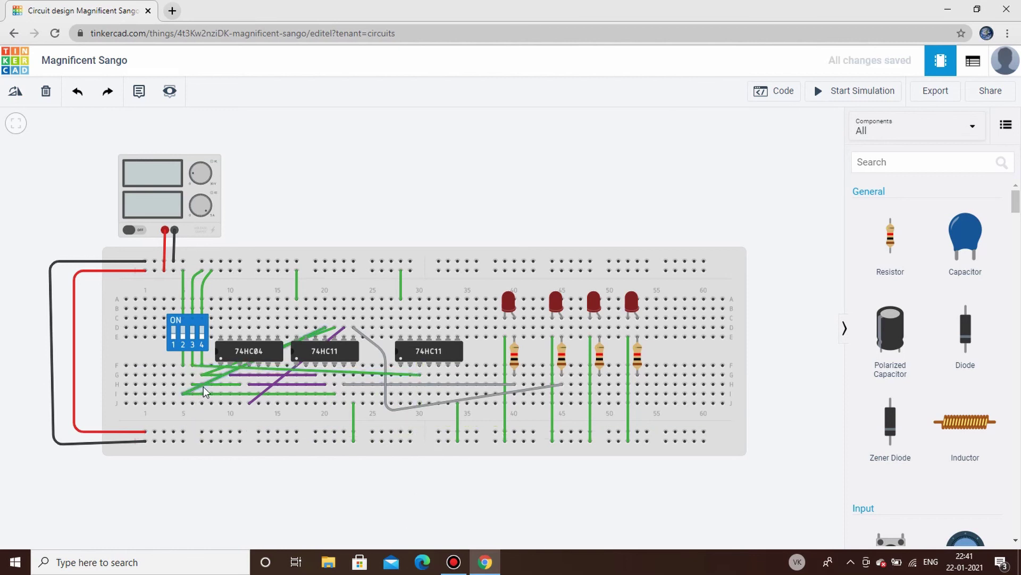
click(227, 369)
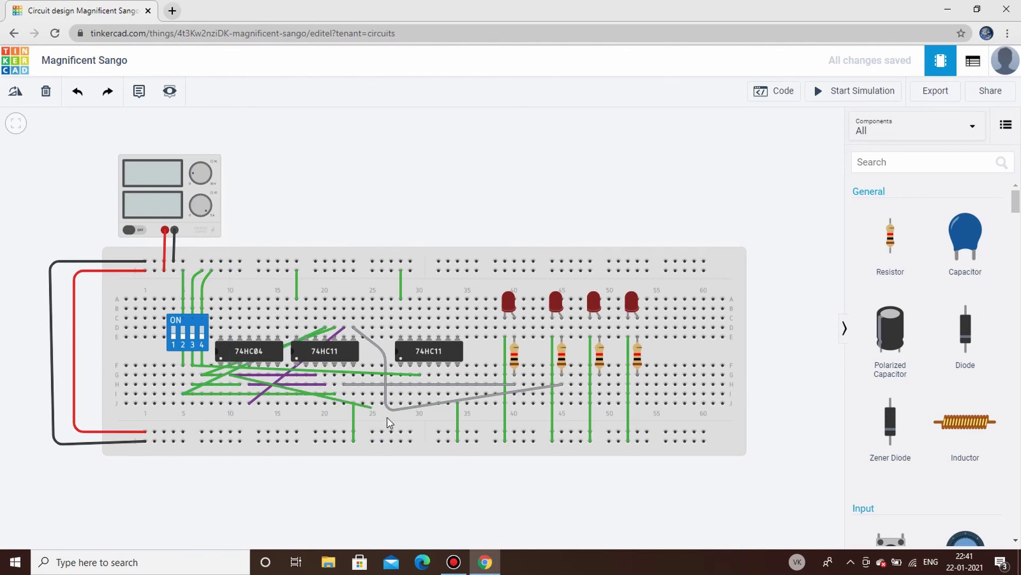
click(430, 377)
click(442, 487)
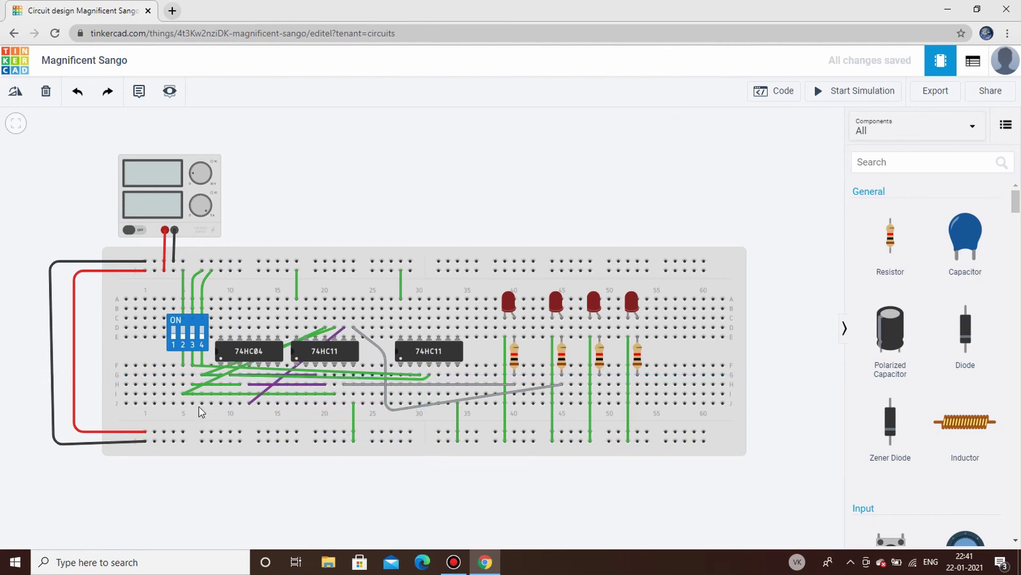
Wire row J of column 5 to row I of column 32 below the second 74HC11
click(183, 404)
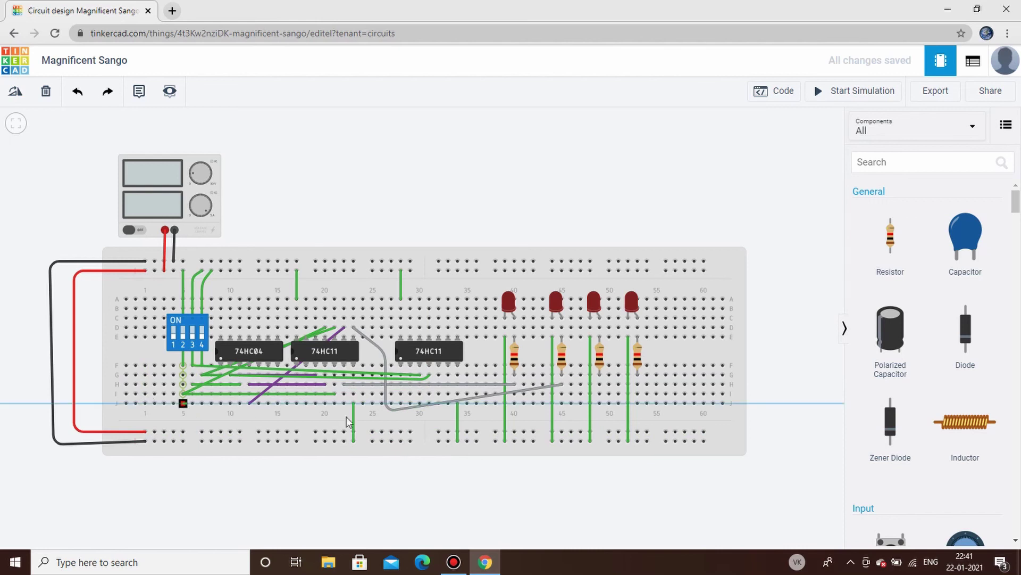
click(437, 397)
click(481, 505)
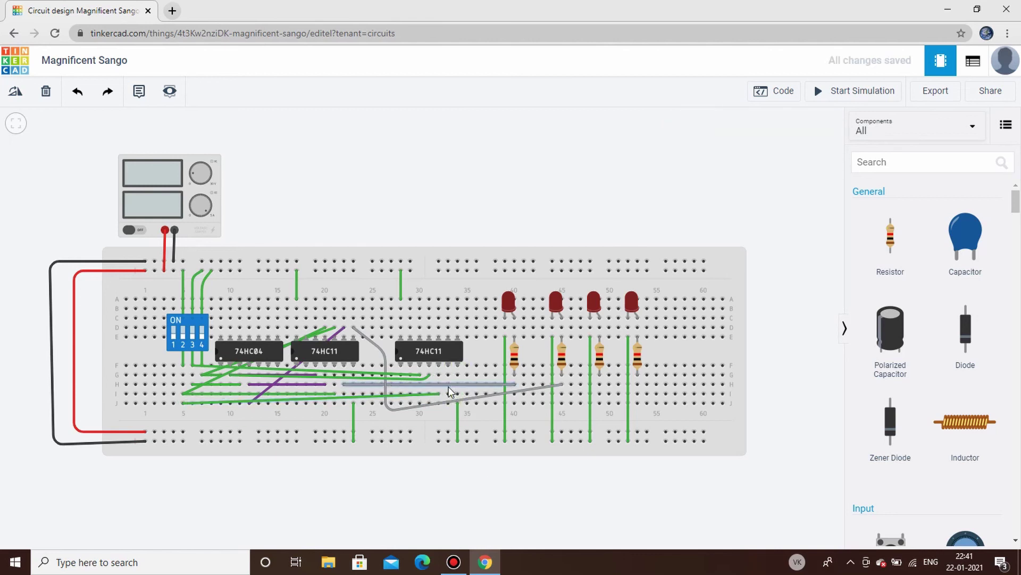
Wire row I of column 33 to row H of column 49 below the third resistor and color the wire grey
click(448, 393)
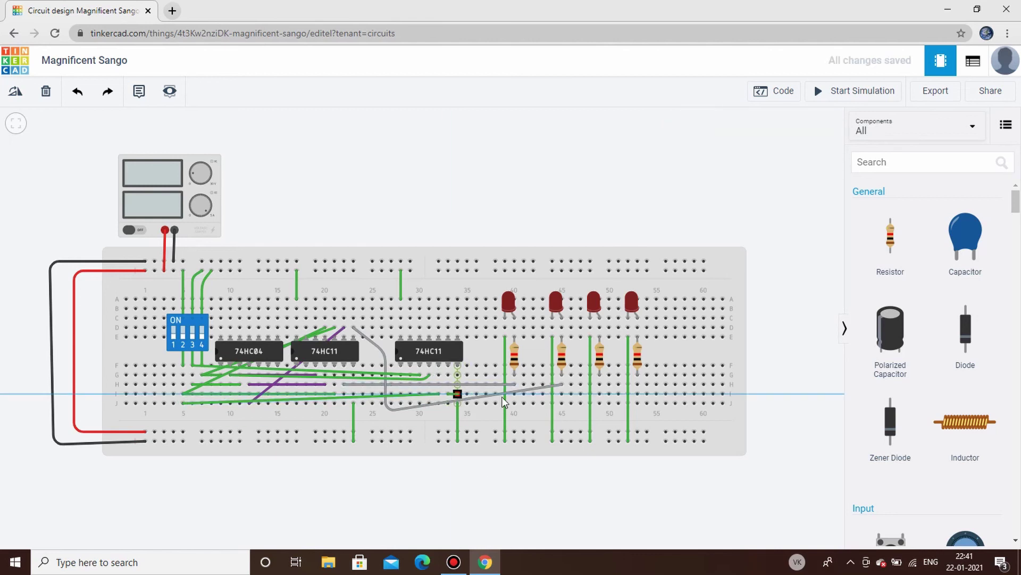
click(600, 384)
click(824, 149)
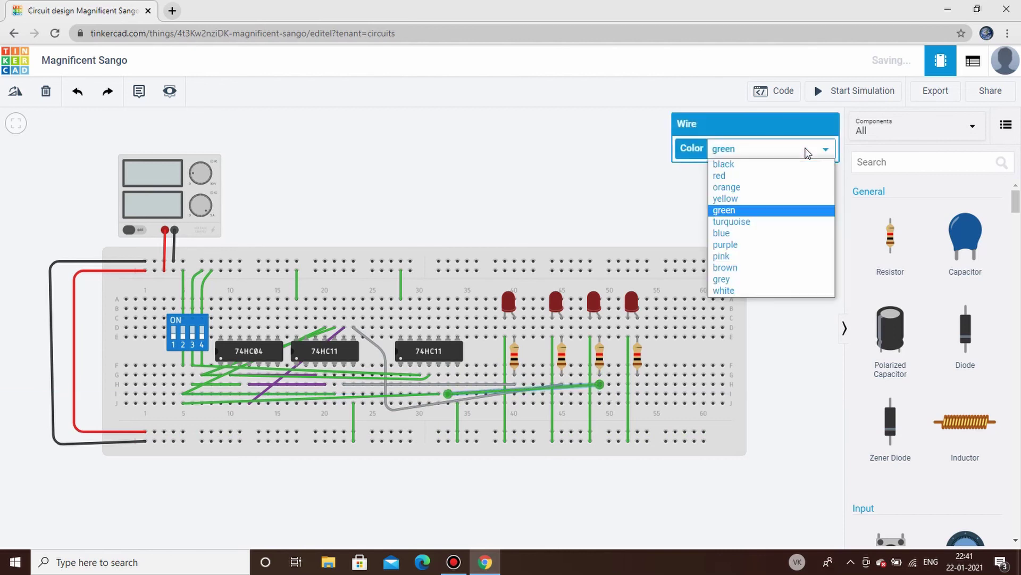
click(749, 284)
click(500, 164)
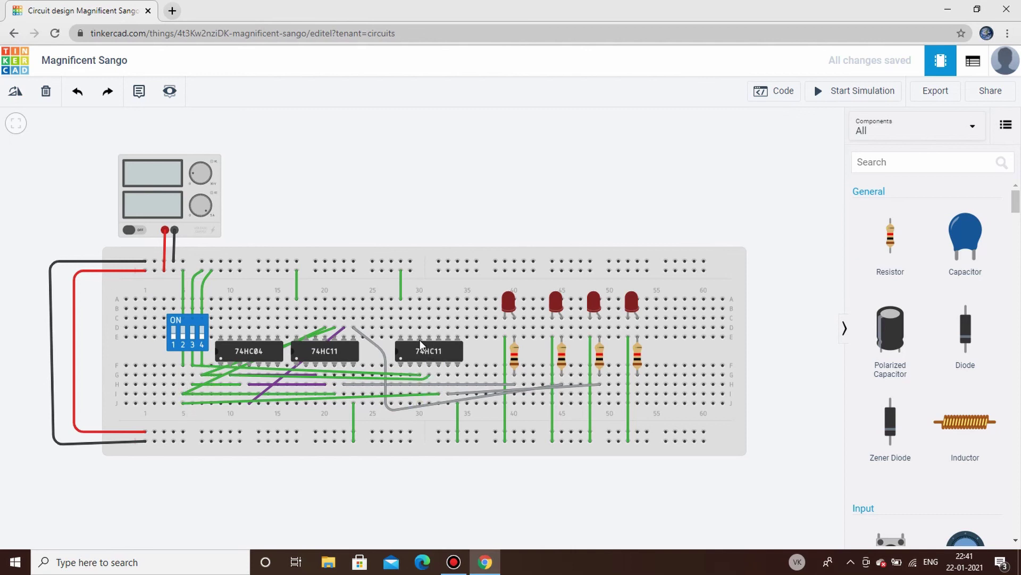
Wire row F of column 7 to row D of column 33, and row G of column 6 to row C of column 32
click(201, 366)
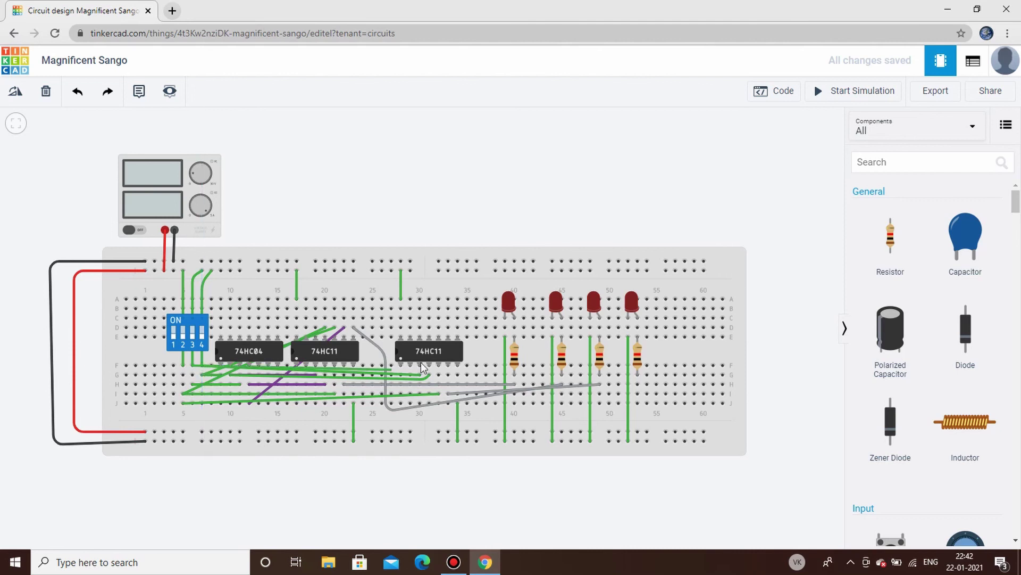
click(448, 331)
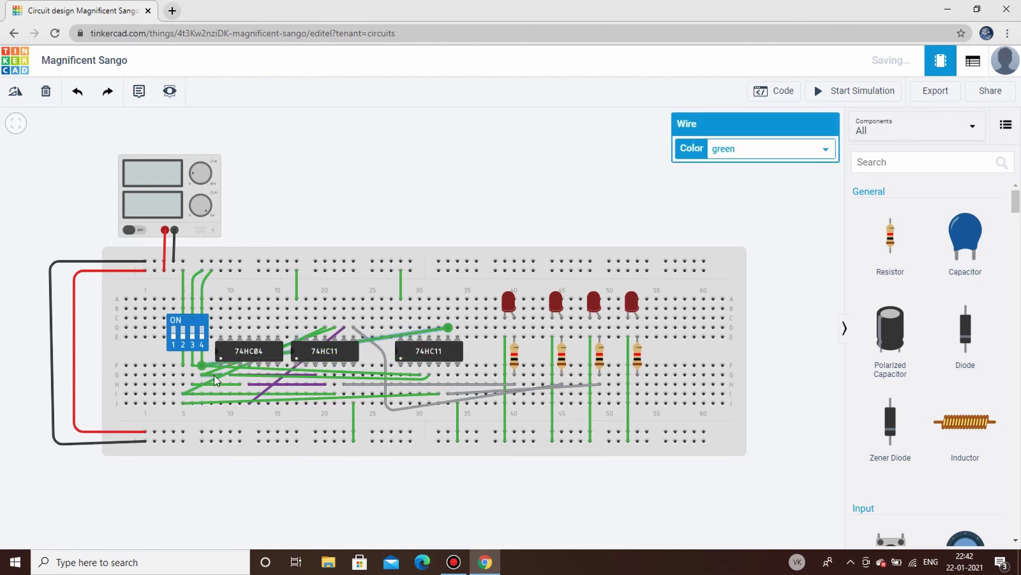
click(194, 375)
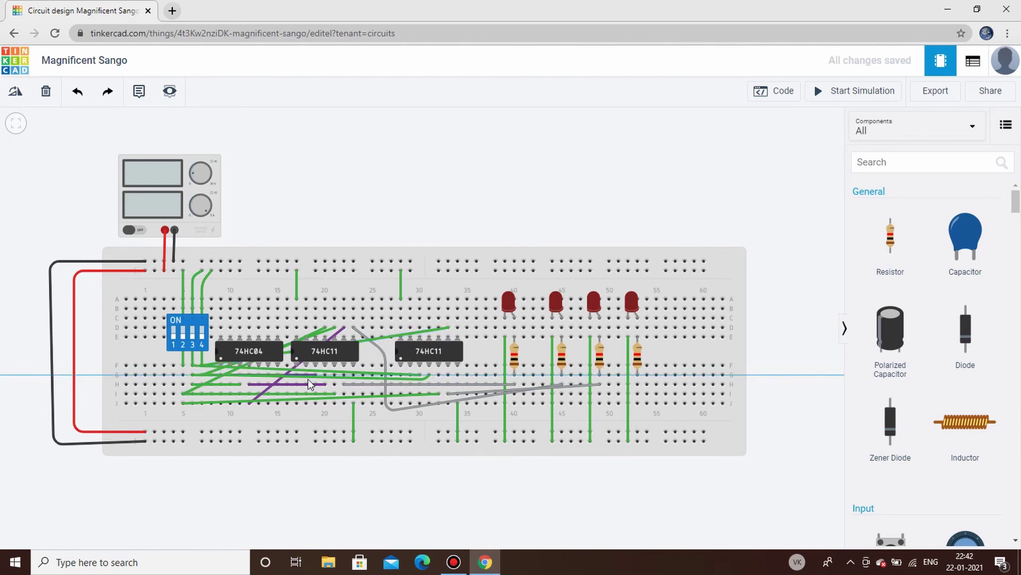
click(438, 319)
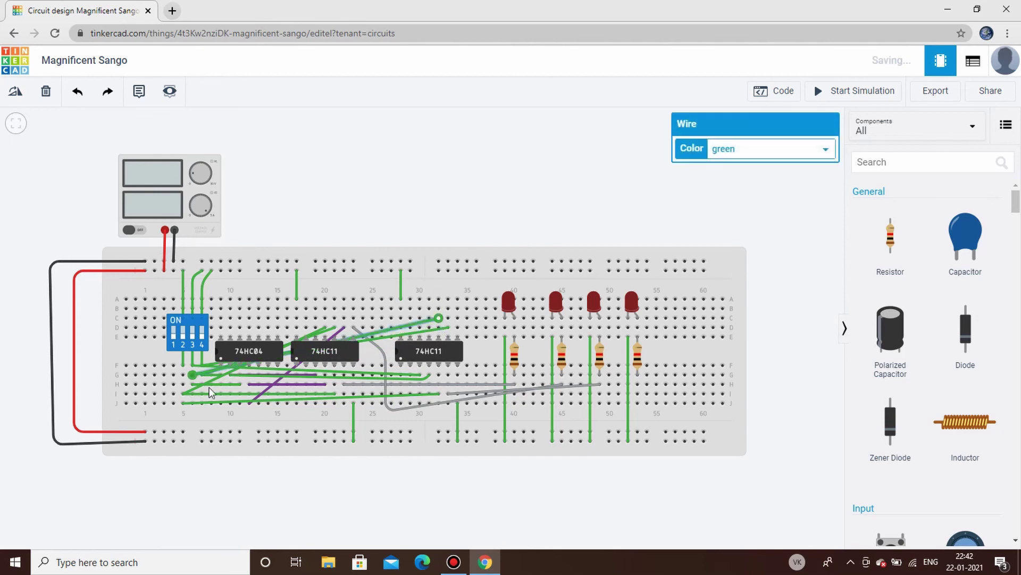
Wire row J of column 5 to row C of column 31 above the second 74HC11
click(182, 404)
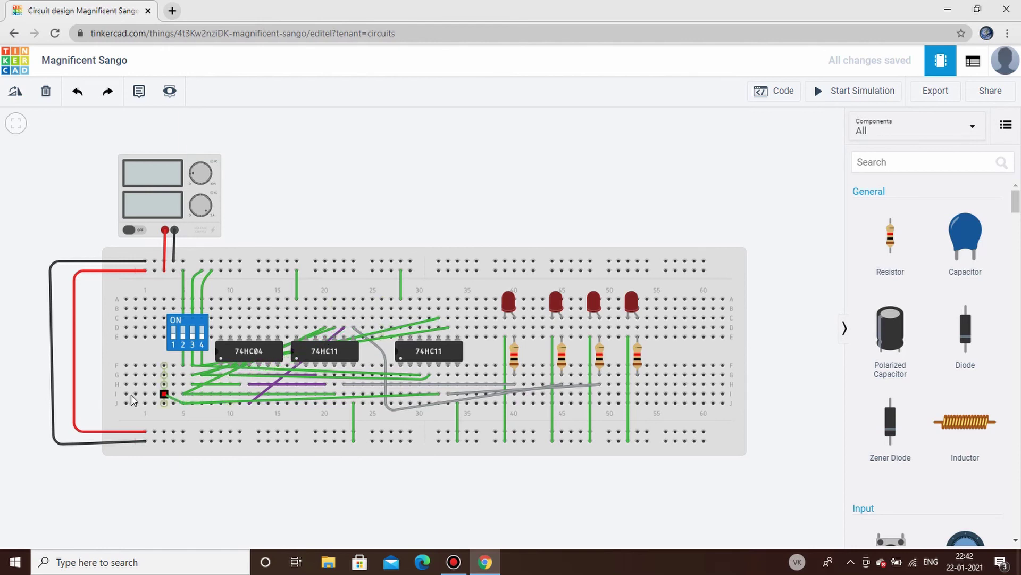
click(429, 318)
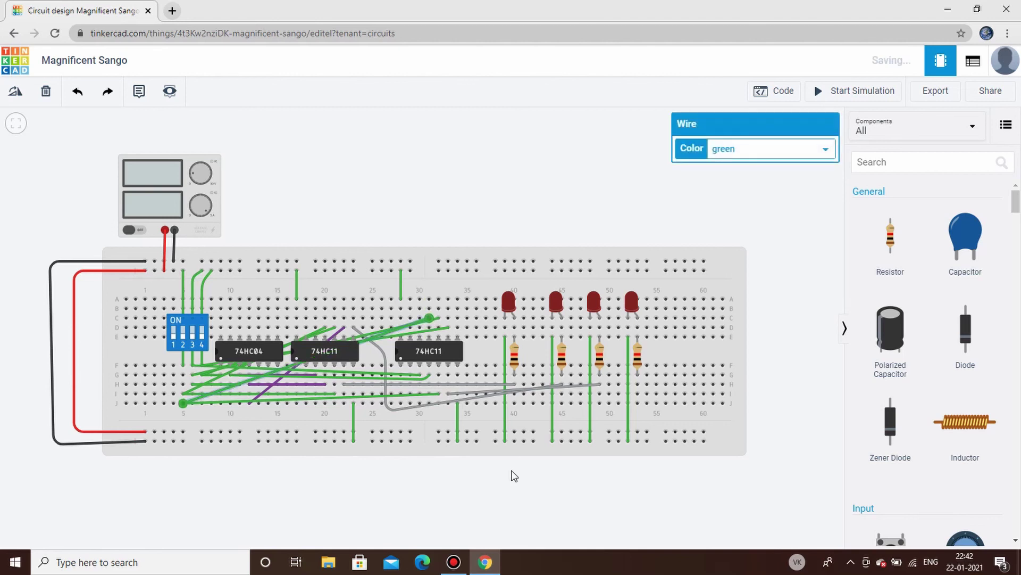
click(493, 481)
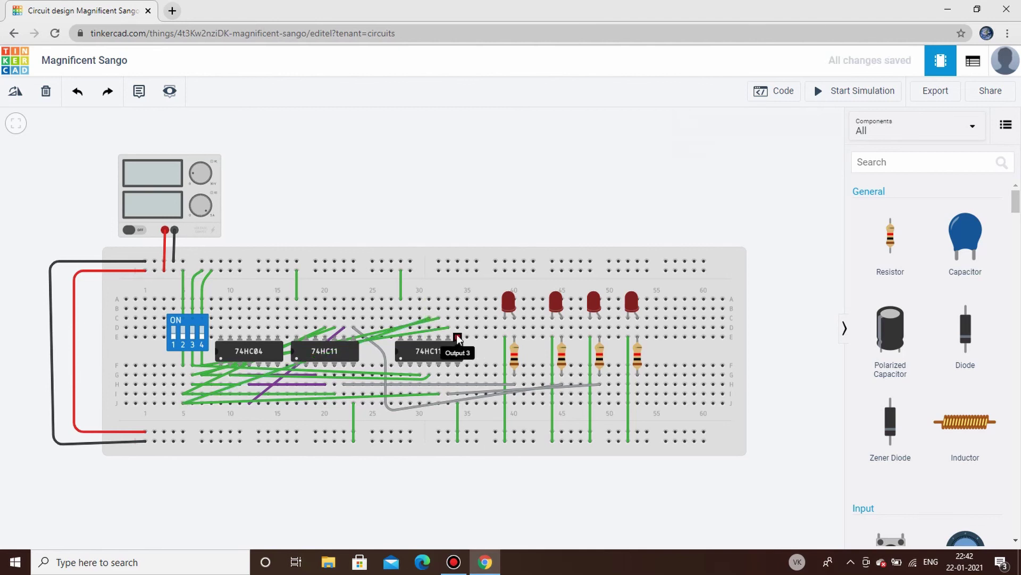
Route a grey wire from row D of column 34 down and around to row H of column 53, below the fourth resistor
click(457, 328)
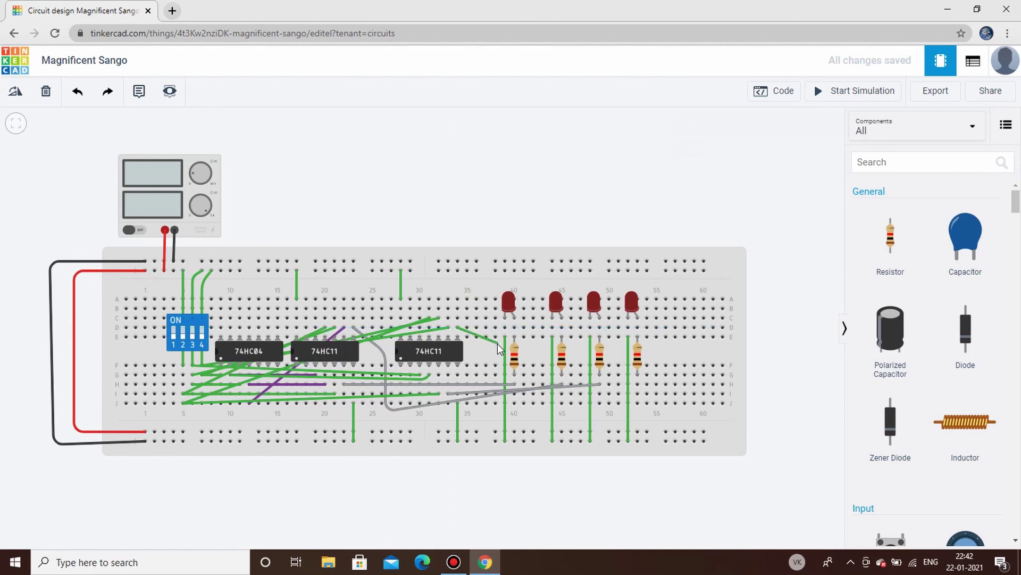
click(496, 414)
click(640, 415)
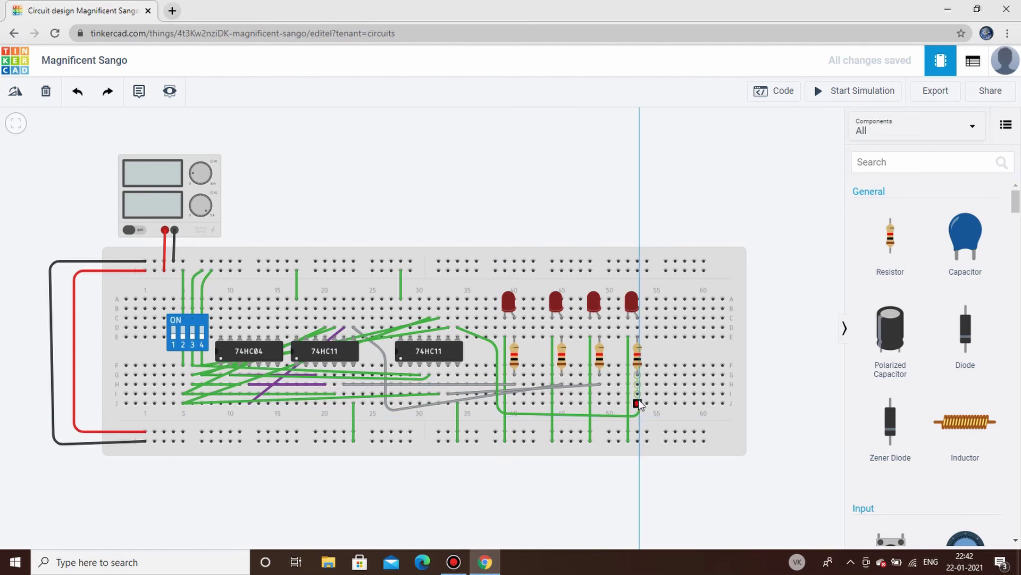
click(638, 384)
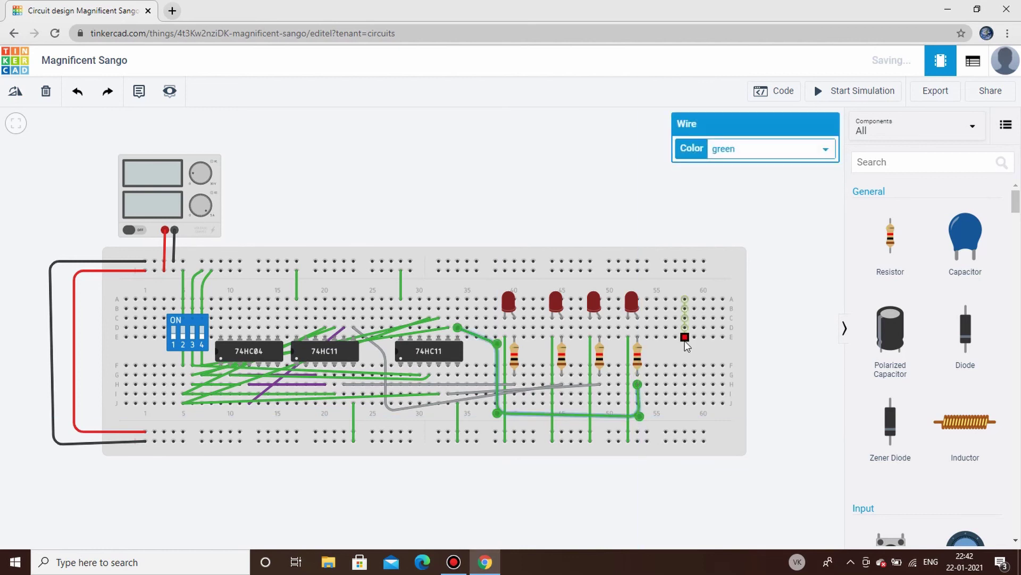
click(756, 151)
click(727, 280)
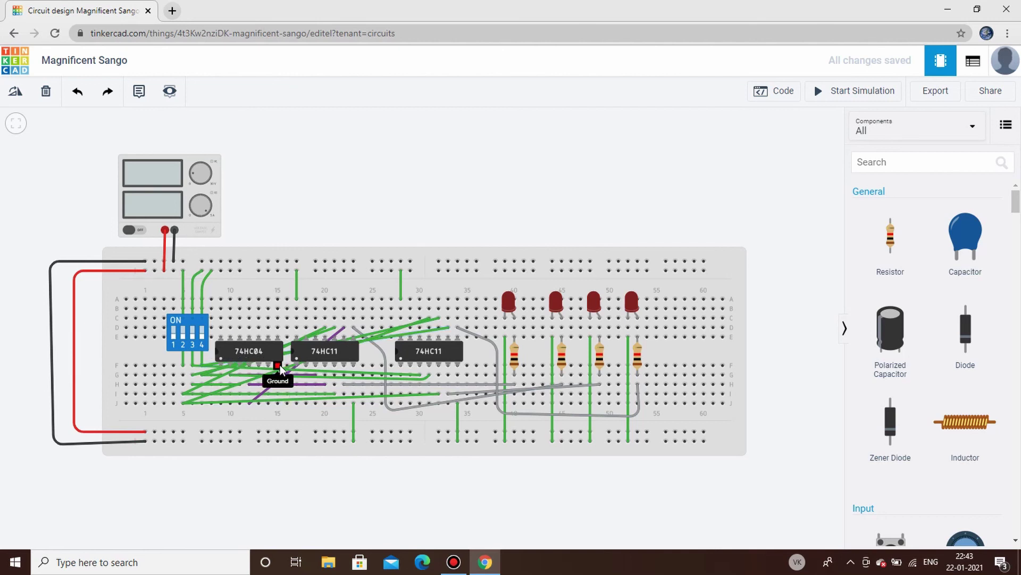
Power the 74HC04 by wiring row A of column 9 to the upper positive rail and row J of column 15 to the lower negative rail
click(222, 300)
click(221, 270)
click(277, 200)
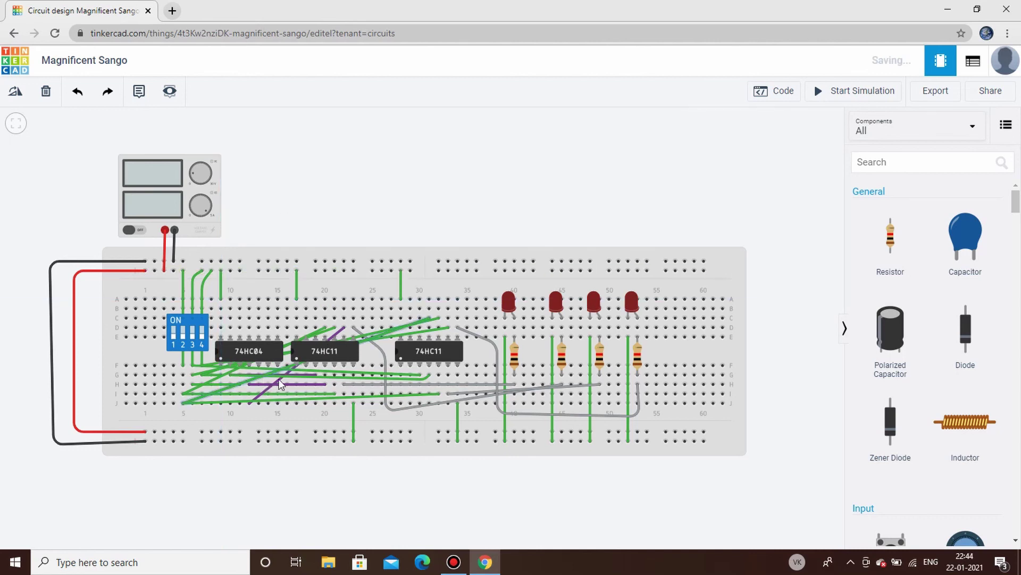
click(278, 404)
click(276, 440)
click(839, 165)
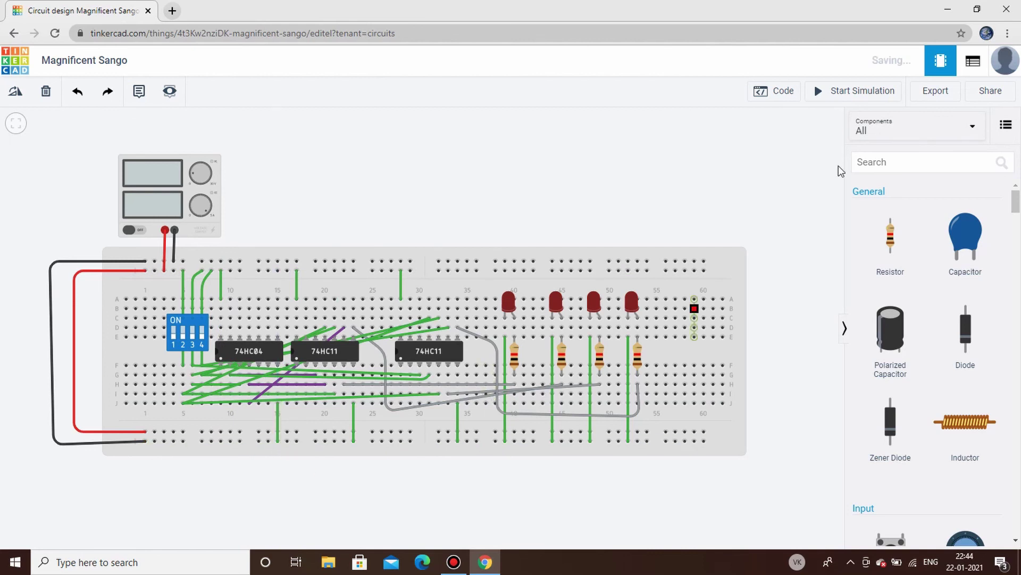
Simulate the circuit and test the outputs by switching on DIP switches 2, 4 and 3, then toggling switch 4 off and on again
click(846, 92)
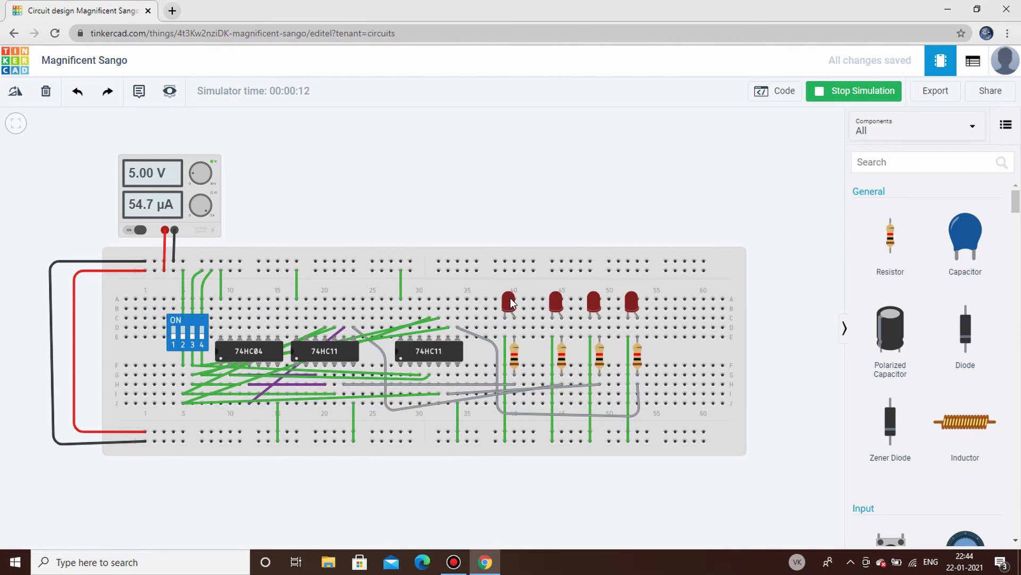
click(184, 335)
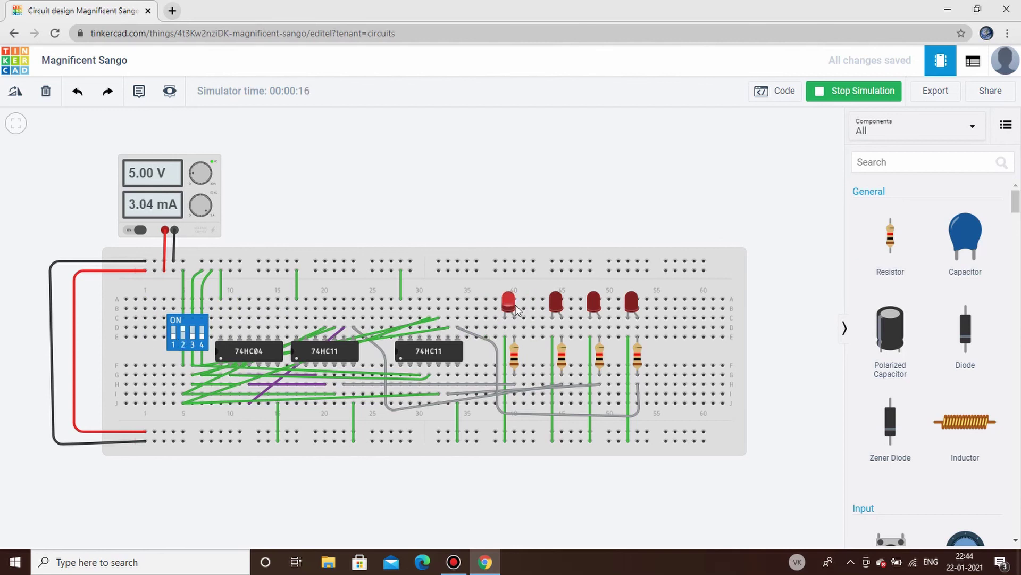
click(202, 334)
click(193, 333)
click(201, 328)
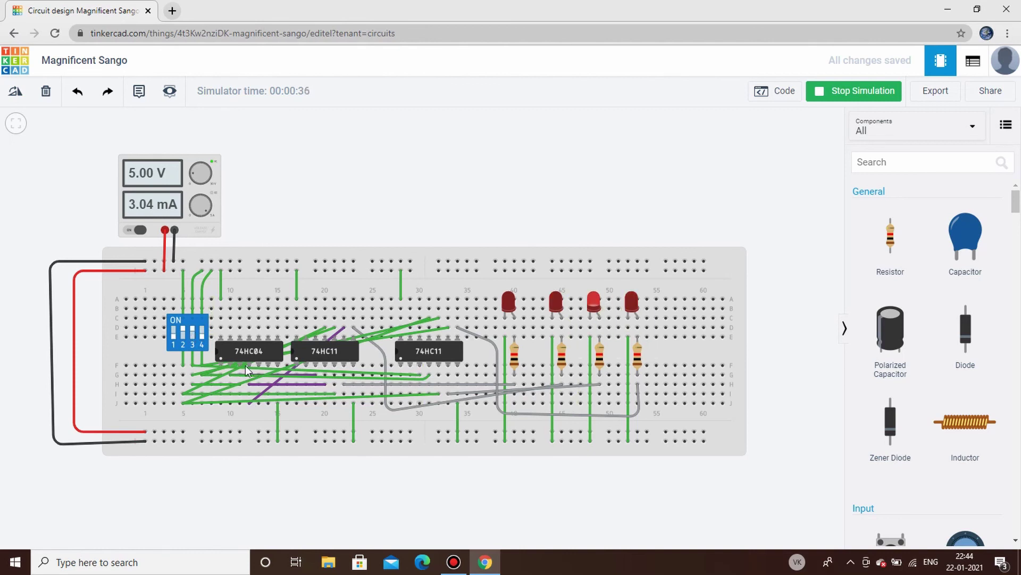
click(200, 335)
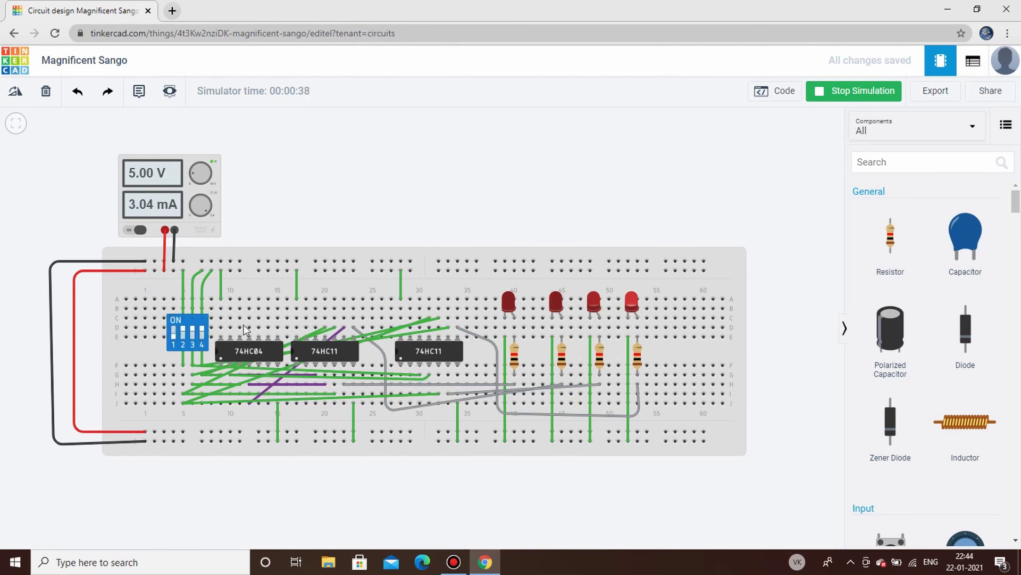